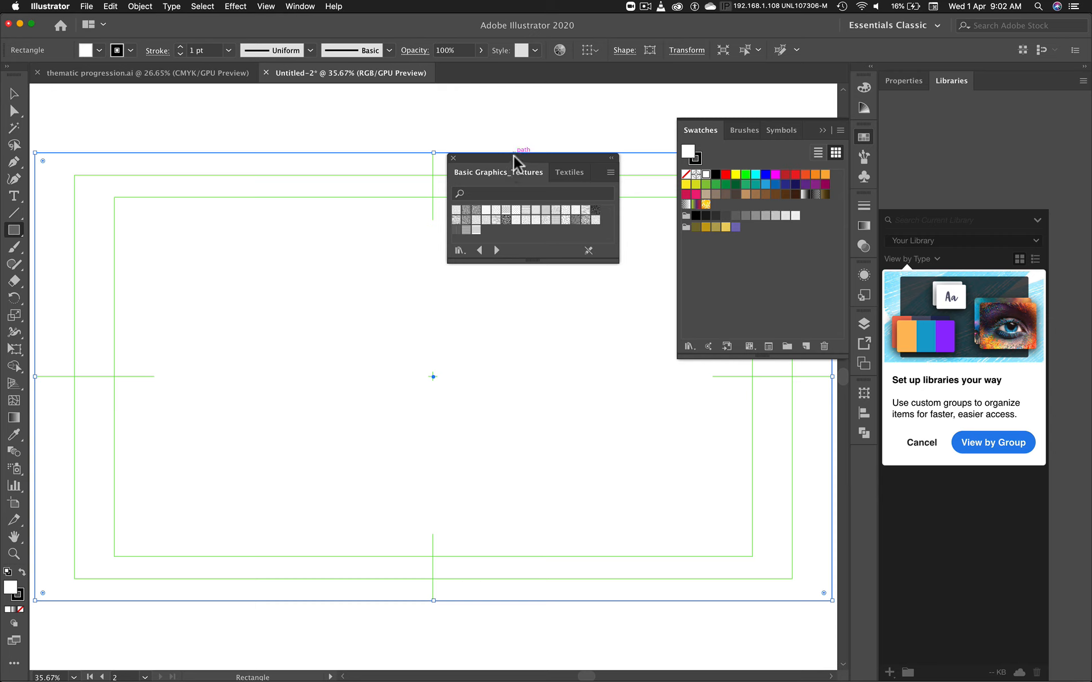
Step: Enlarge the floating Basic Graphics_Textures swatch library and place it directly below the Swatches
drag(514, 155, 550, 110)
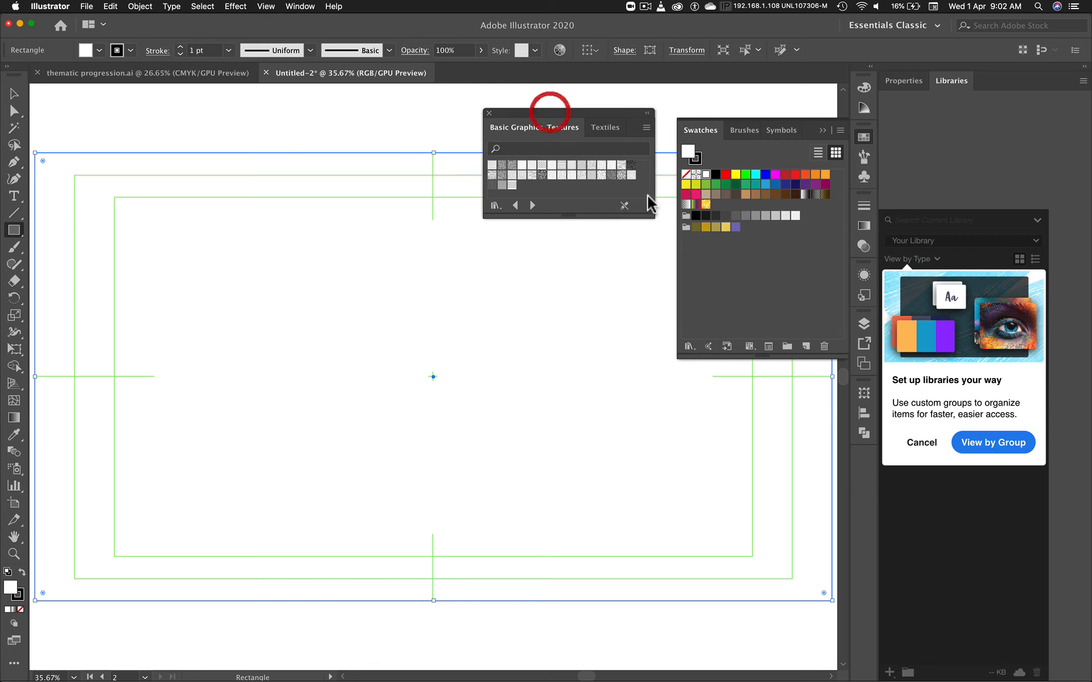
drag(654, 218, 664, 252)
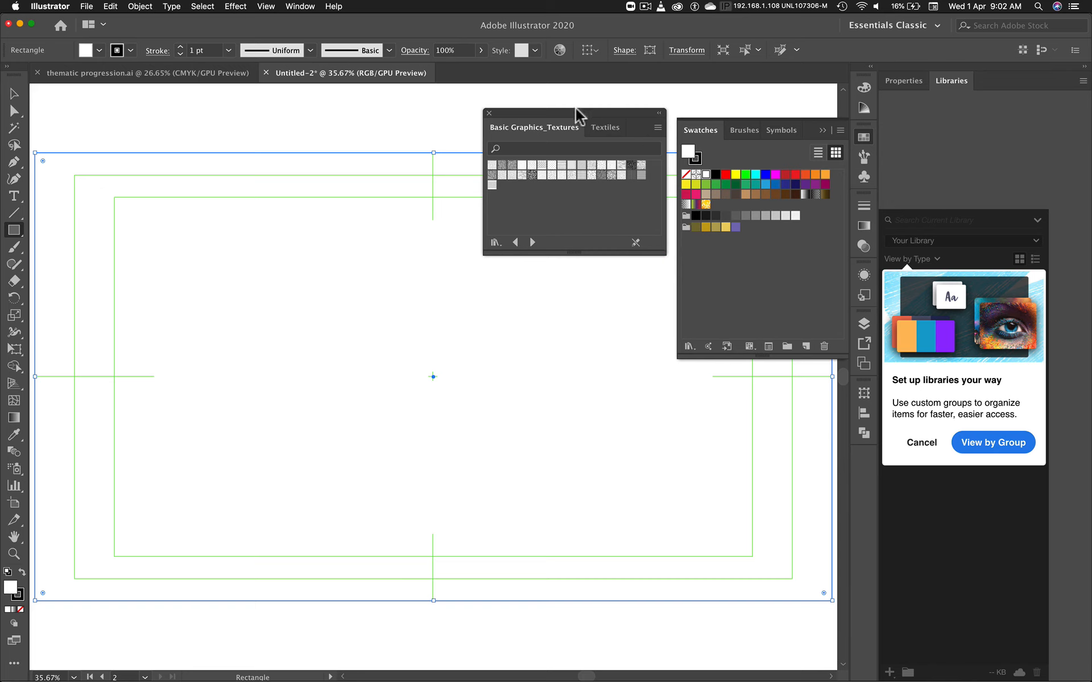
drag(582, 112, 770, 366)
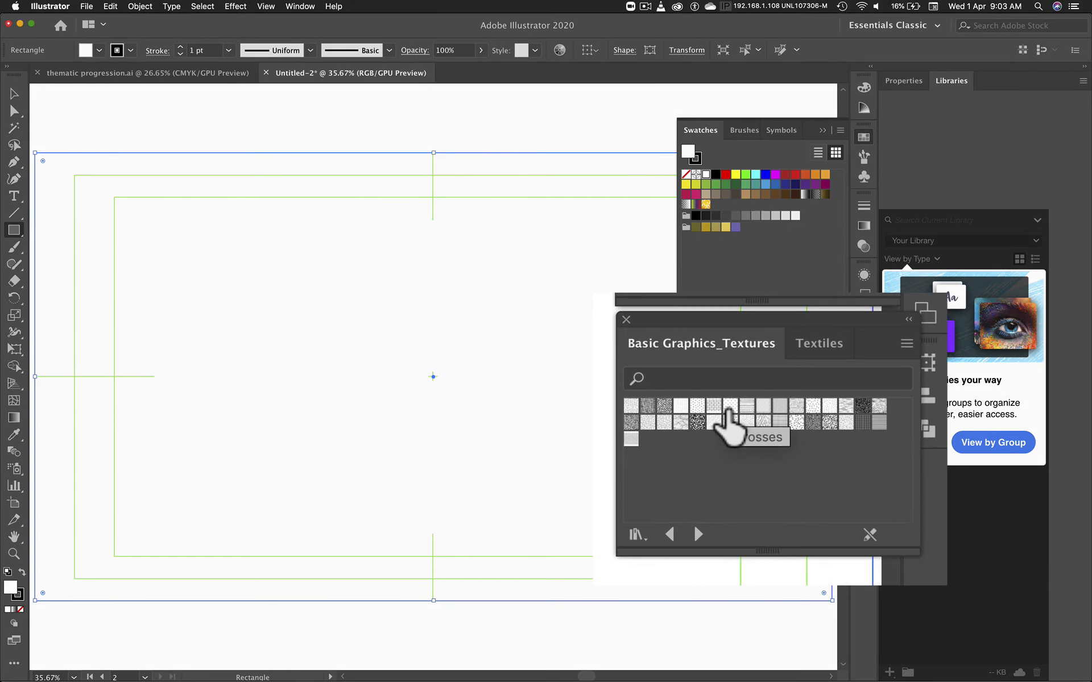
Step: Try several Basic Graphics_Textures patterns as the rectangle's fill, including Crosses and Capsules
click(745, 419)
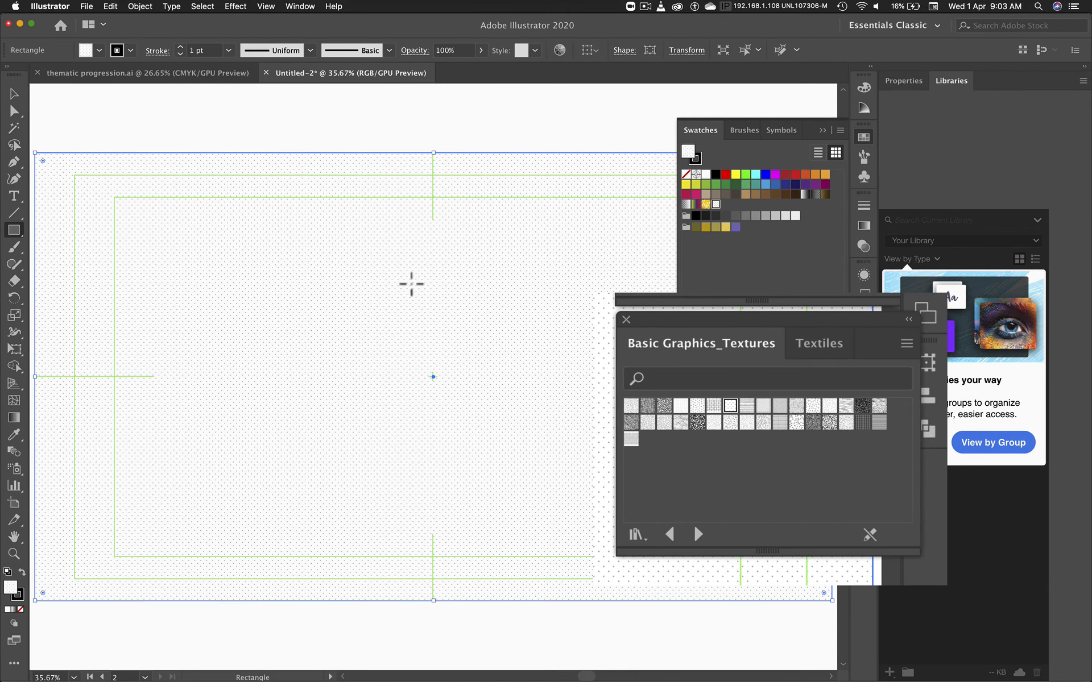
scroll(411, 283, up, 5)
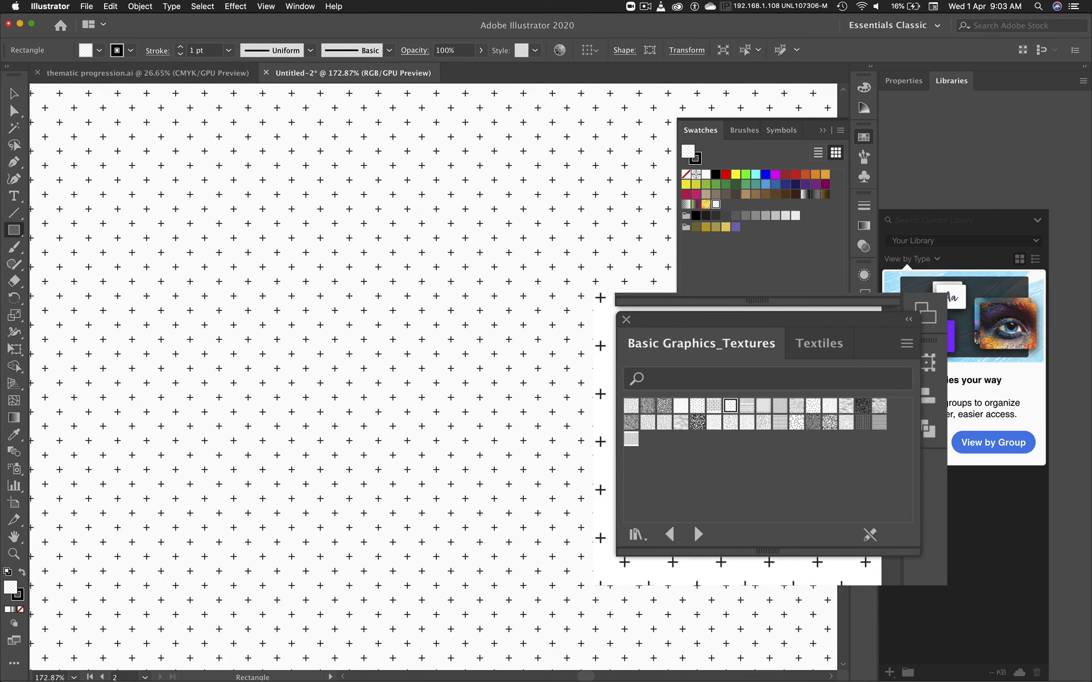
click(664, 406)
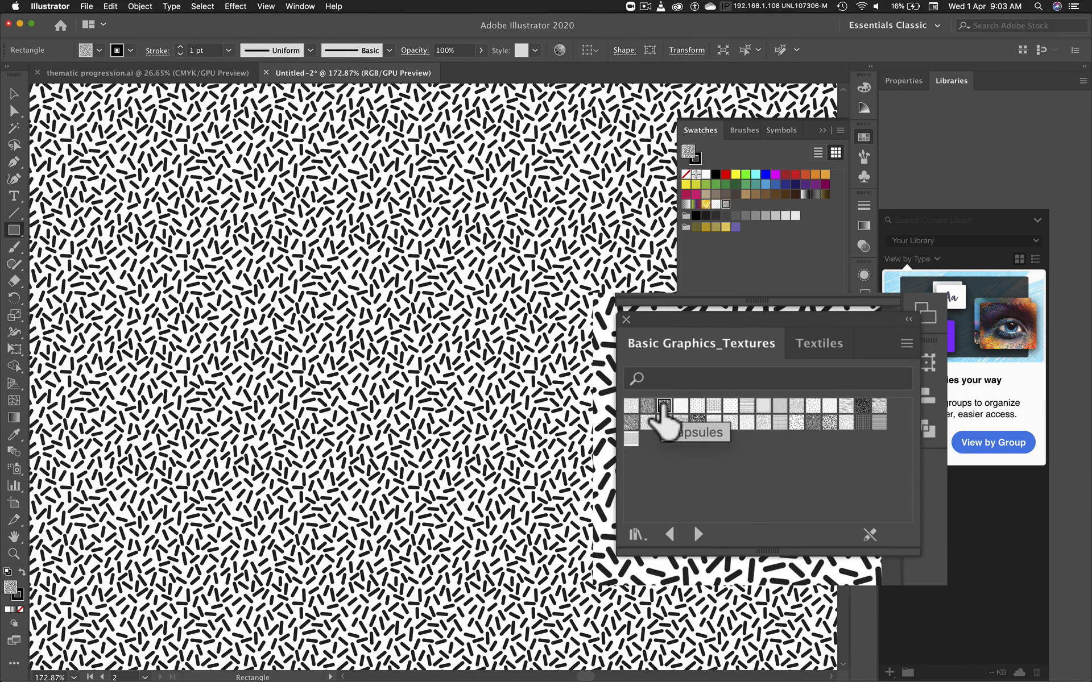
click(648, 405)
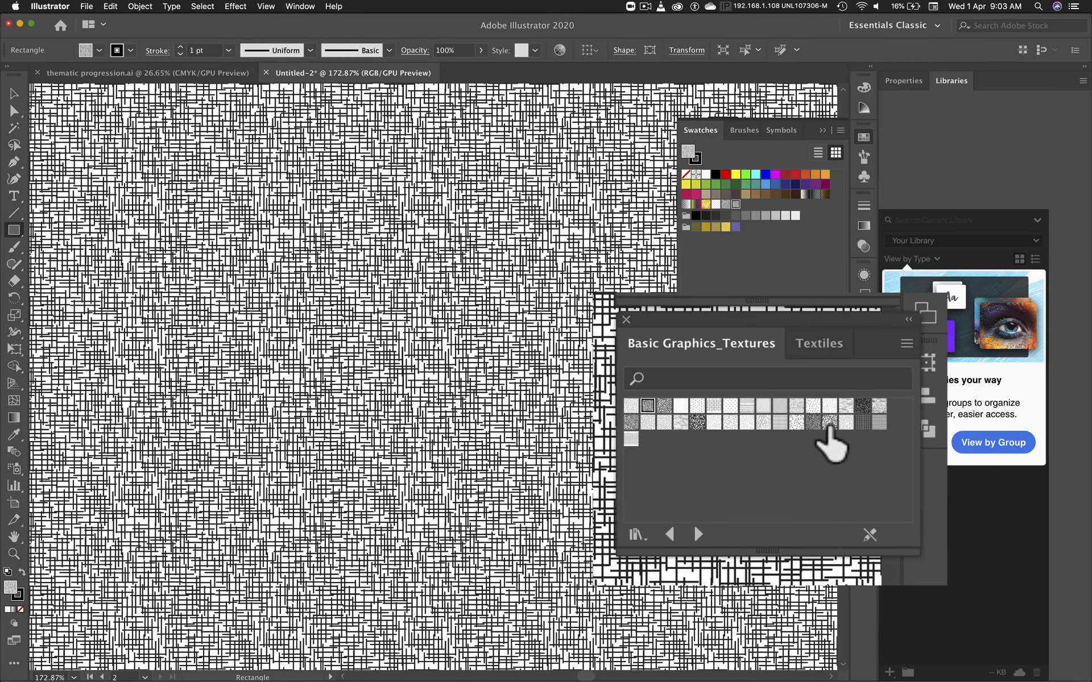
click(829, 423)
key(super+0)
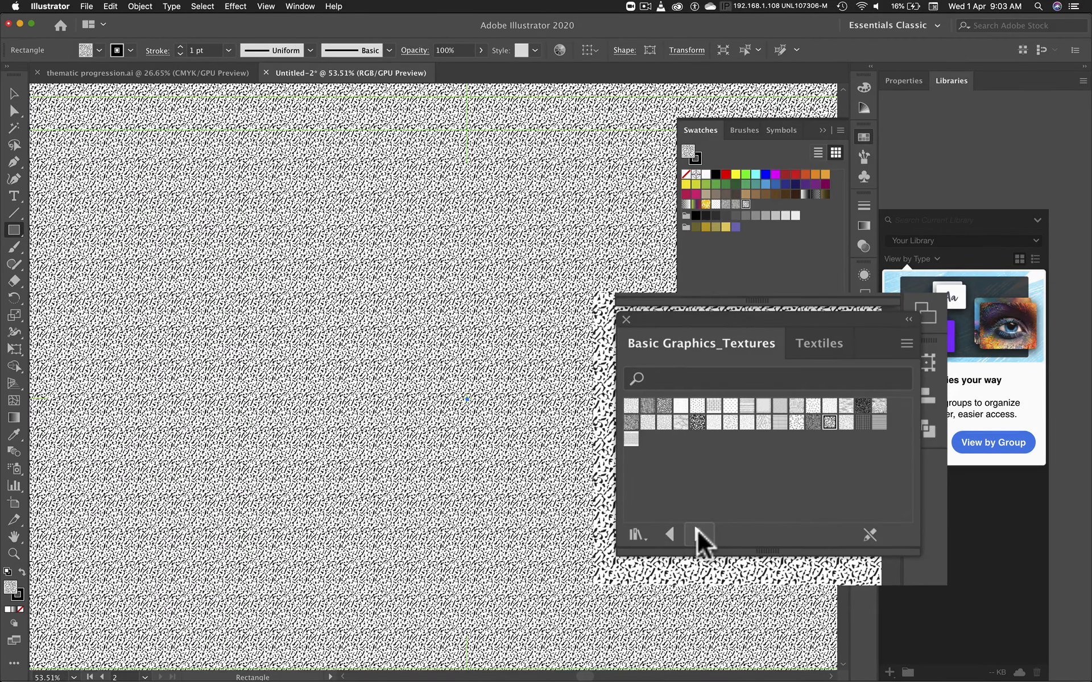
Step: Browse the neighbouring swatch libraries, load Basic Graphics_Lines, and switch to the Selection tool
click(698, 532)
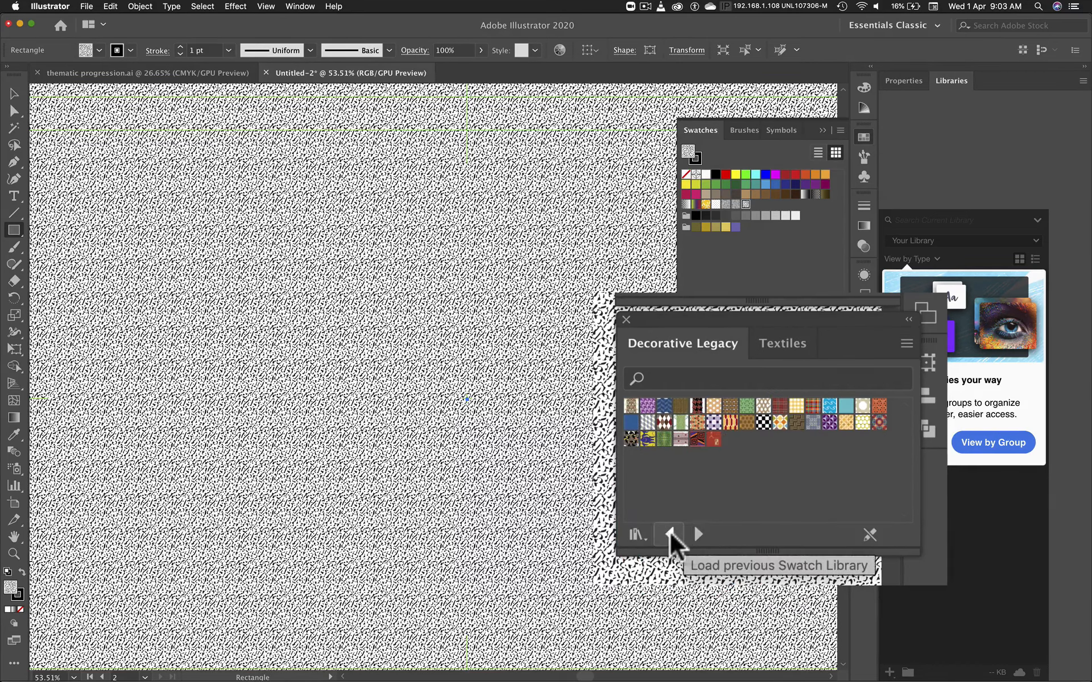
click(670, 532)
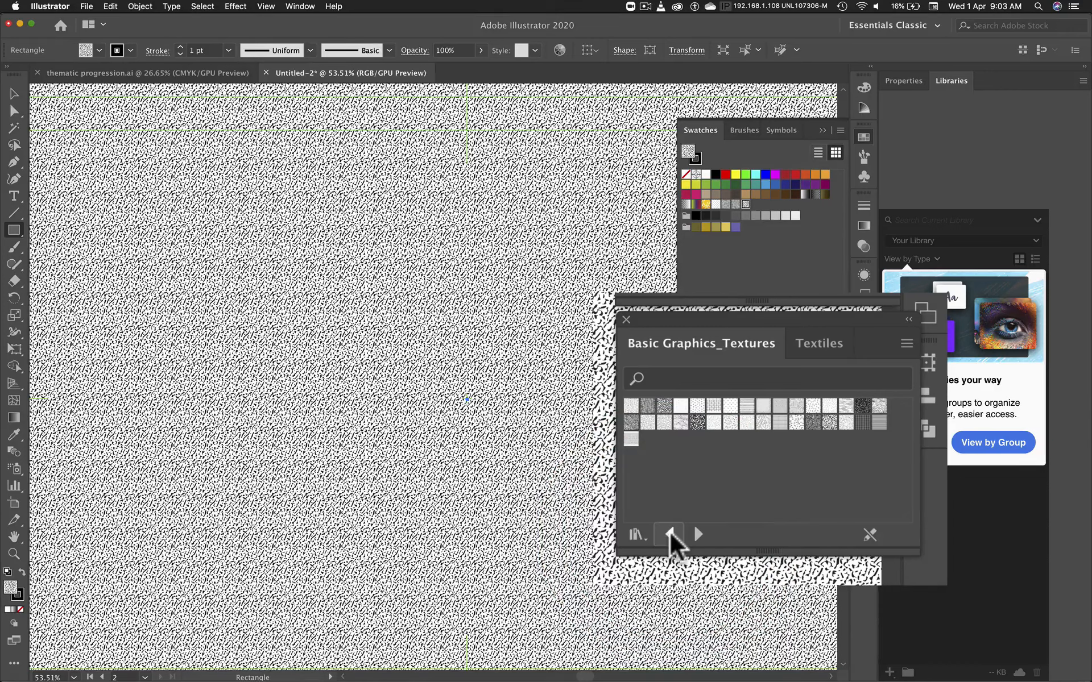
click(670, 533)
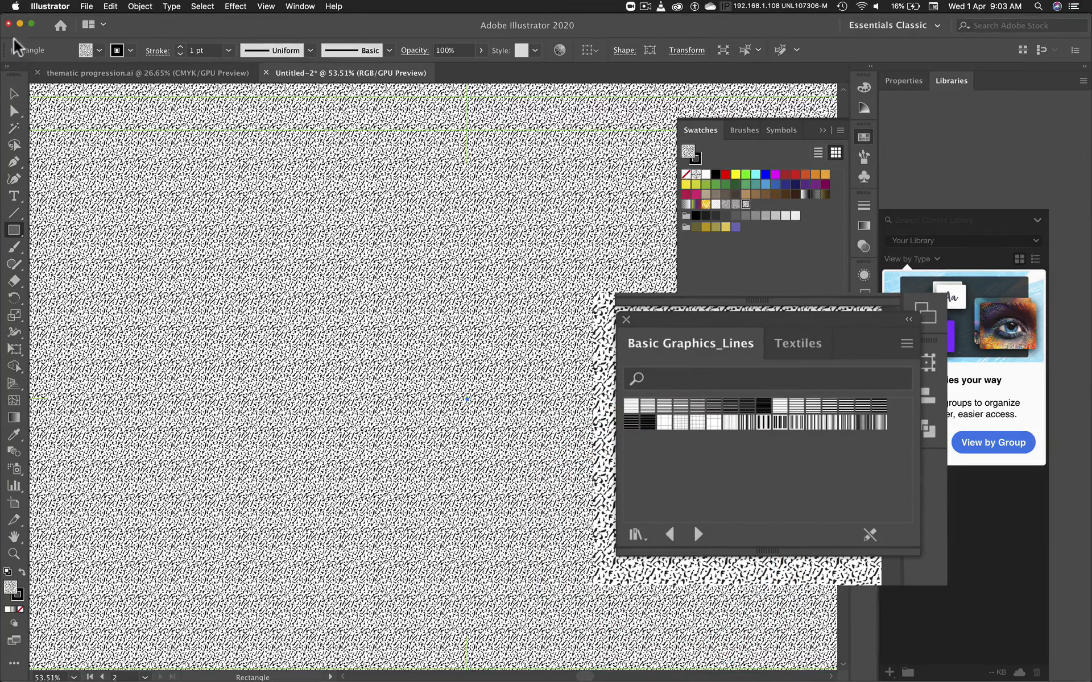
click(13, 95)
click(174, 203)
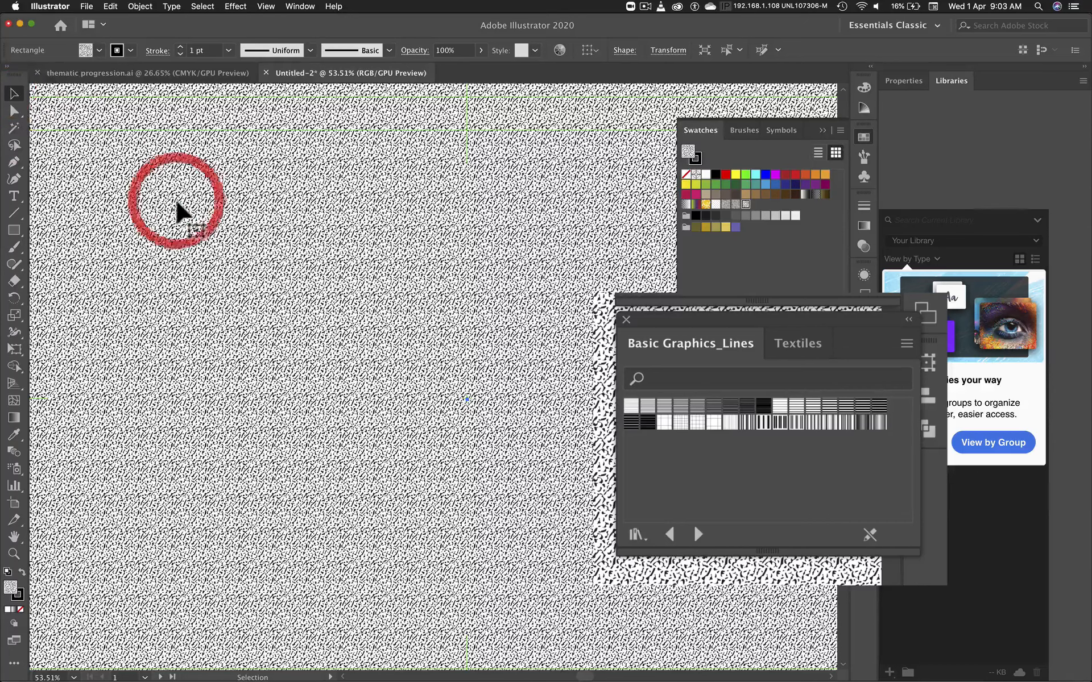
Step: Fill the rectangle with a horizontal line pattern, show the rulers and fit the artboard in the window
click(714, 406)
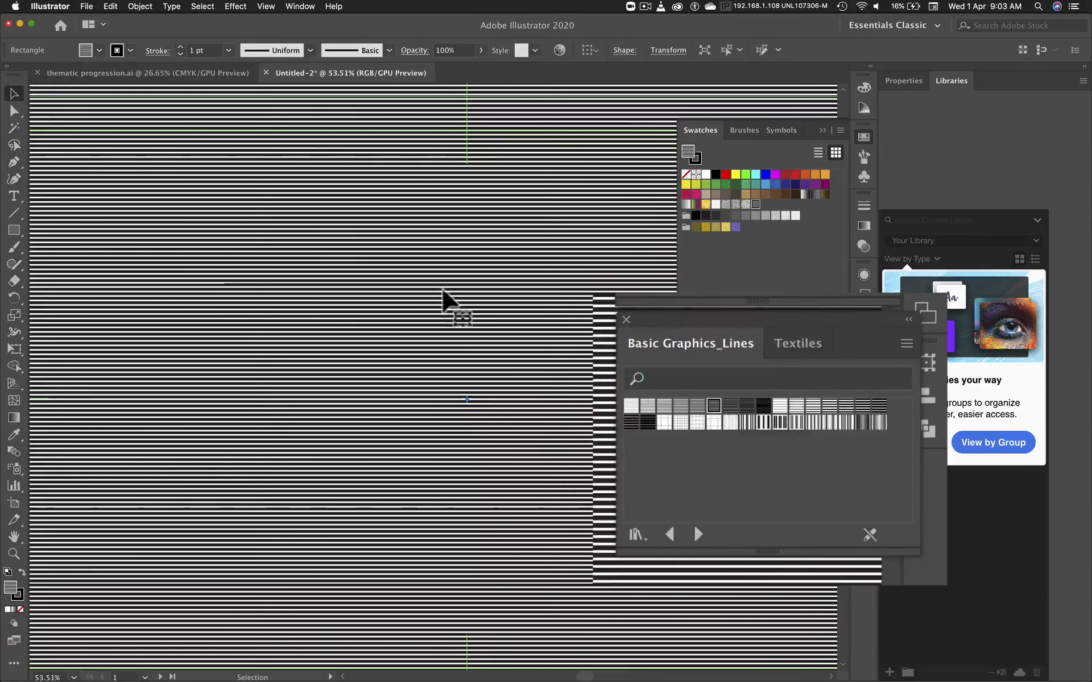
key(super+0)
key(super+r)
key(super+0)
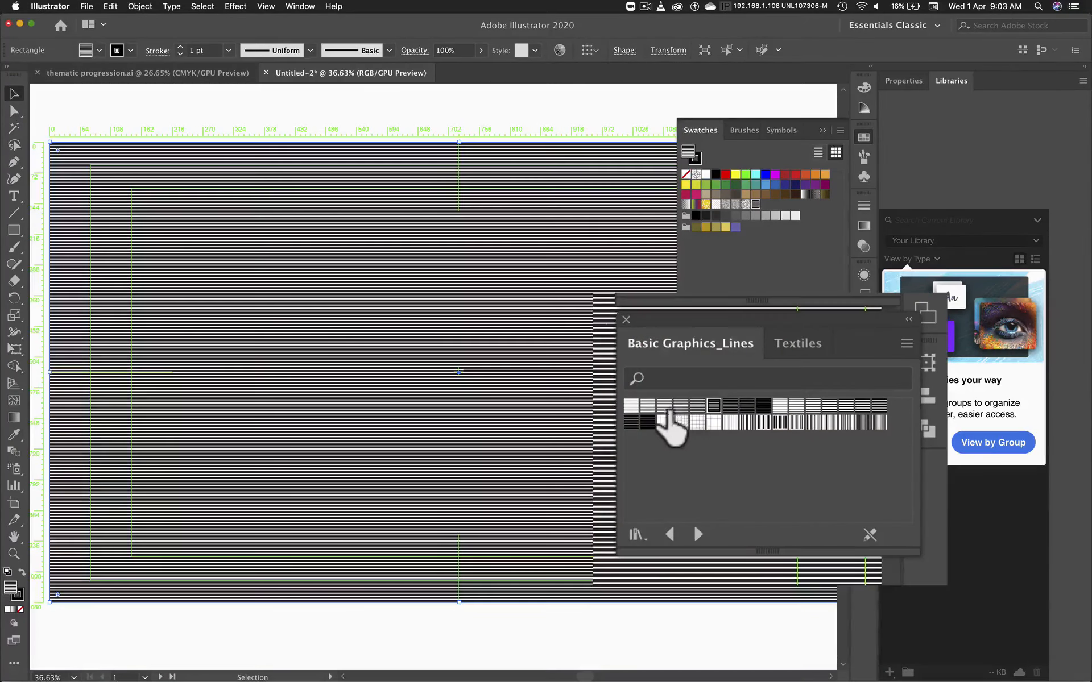
Step: Try other Basic Graphics_Lines patterns as the rectangle's fill, including horizontal lines, Scotch Rule 4, vertical lines and a grid
click(664, 407)
click(697, 406)
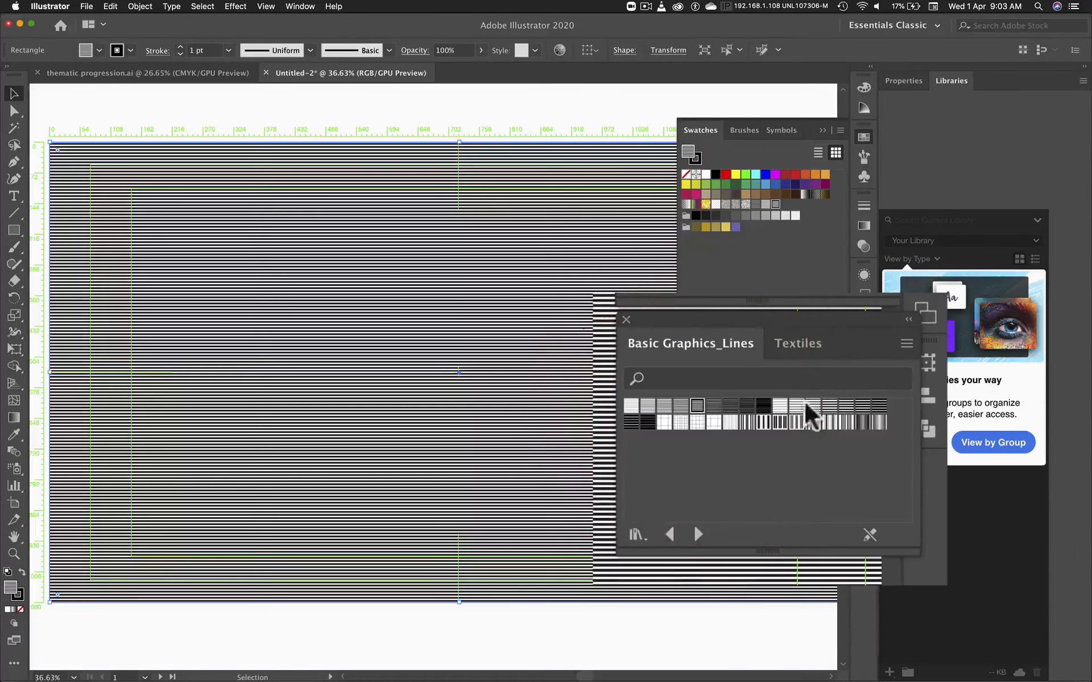
click(797, 406)
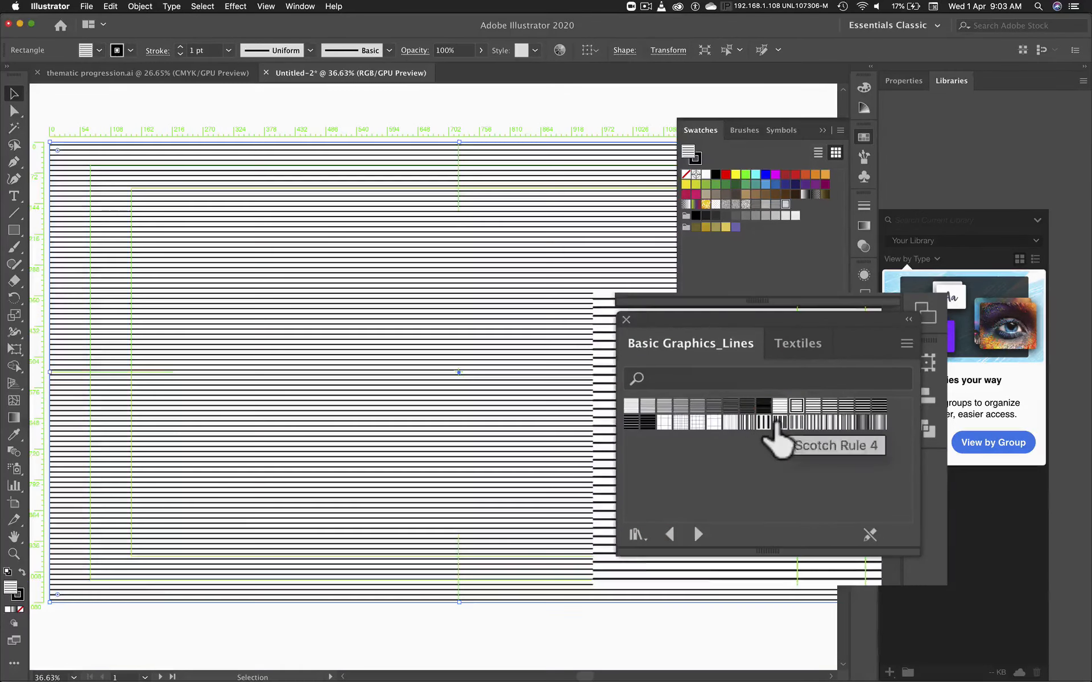
click(779, 422)
click(873, 422)
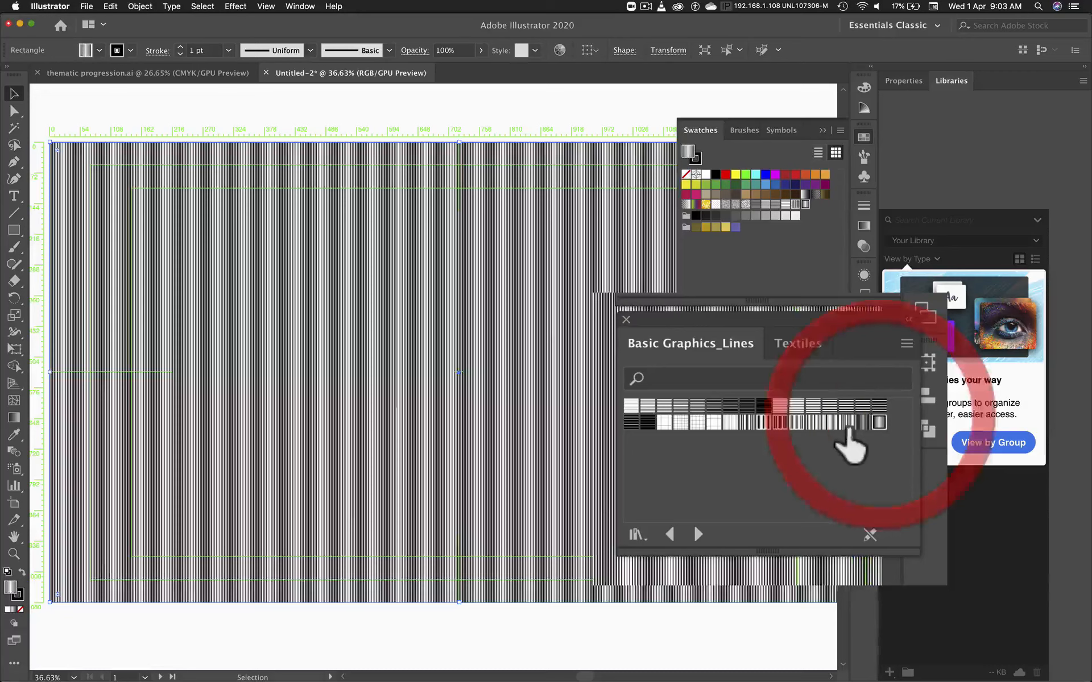
click(813, 422)
click(681, 422)
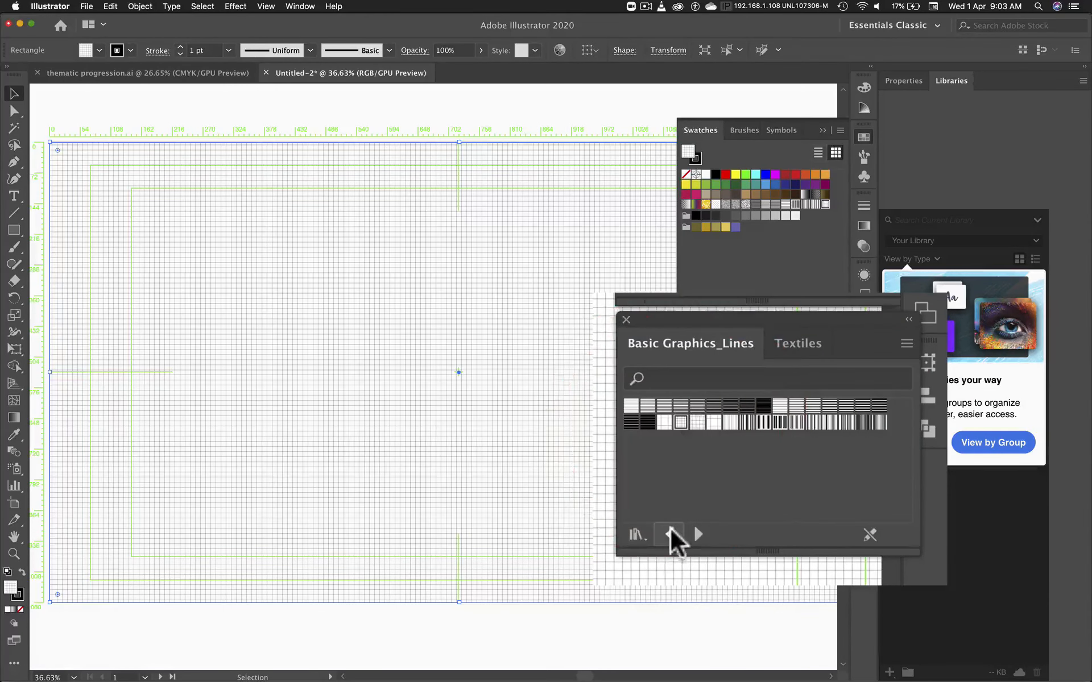
Step: Load the Basic Graphics_Dots library, test the gradated dot swatches, and fill the rectangle with evenly sized black dots
click(670, 533)
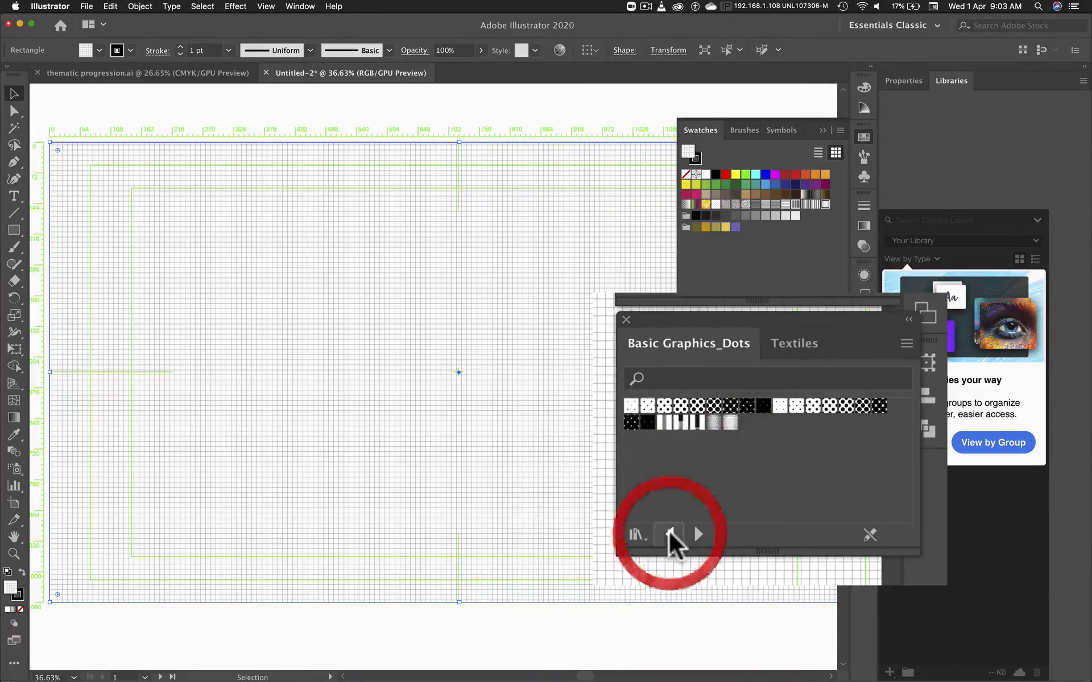
click(844, 405)
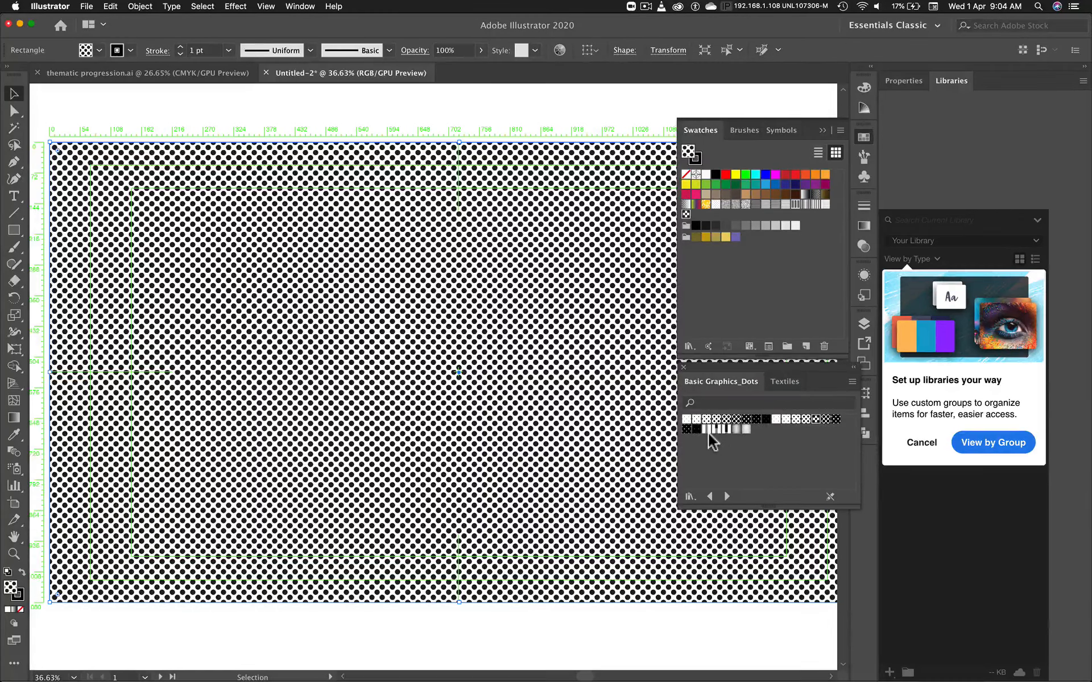
click(727, 429)
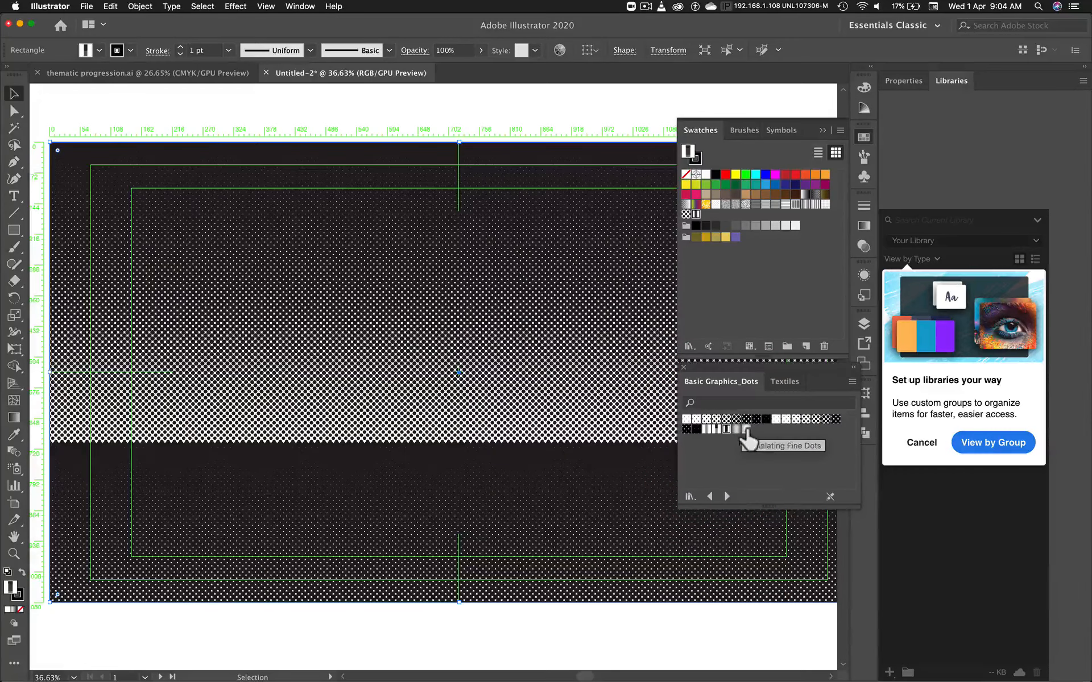
click(745, 430)
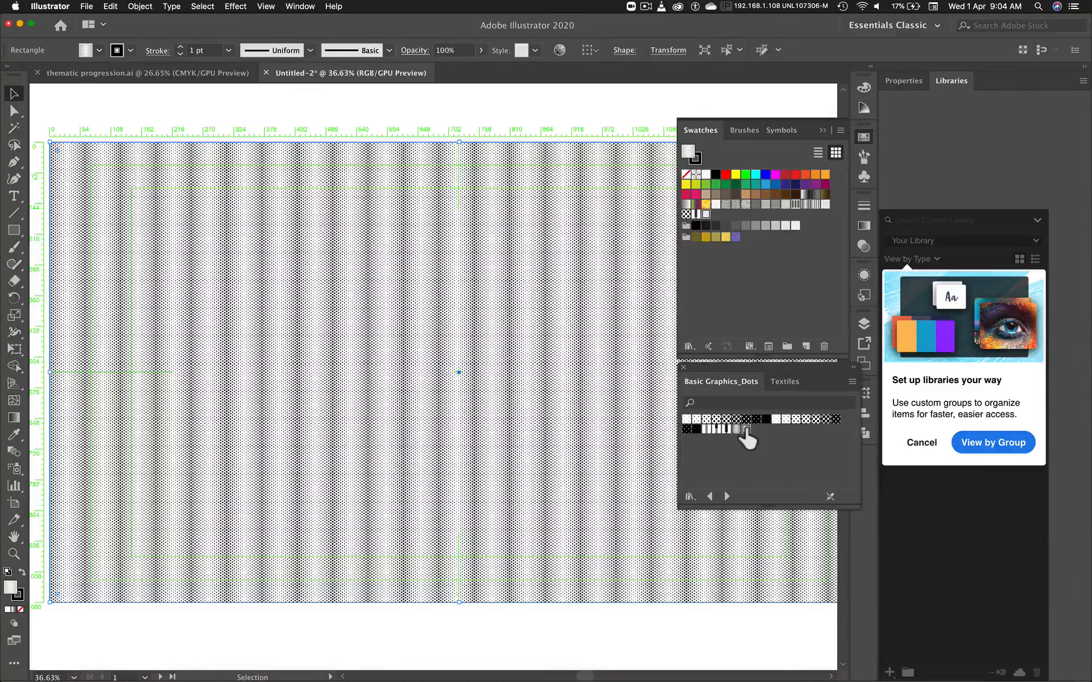
click(813, 420)
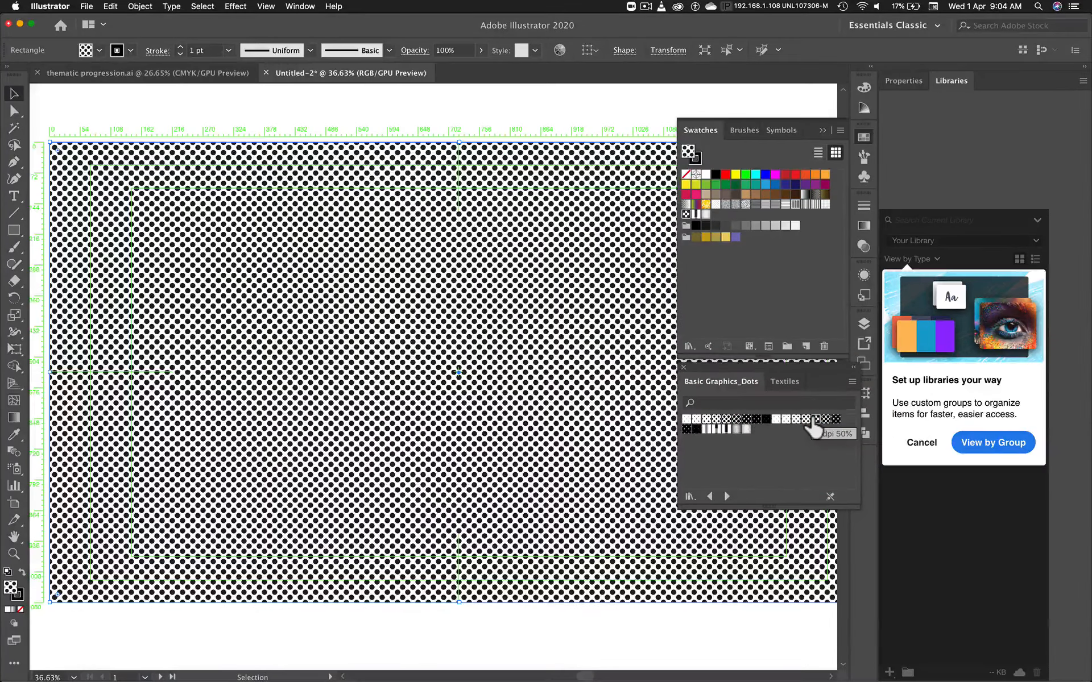
Step: Save the document as pattern 1.ai in the Supplimental Files folder with the default Illustrator 2020 options
click(87, 7)
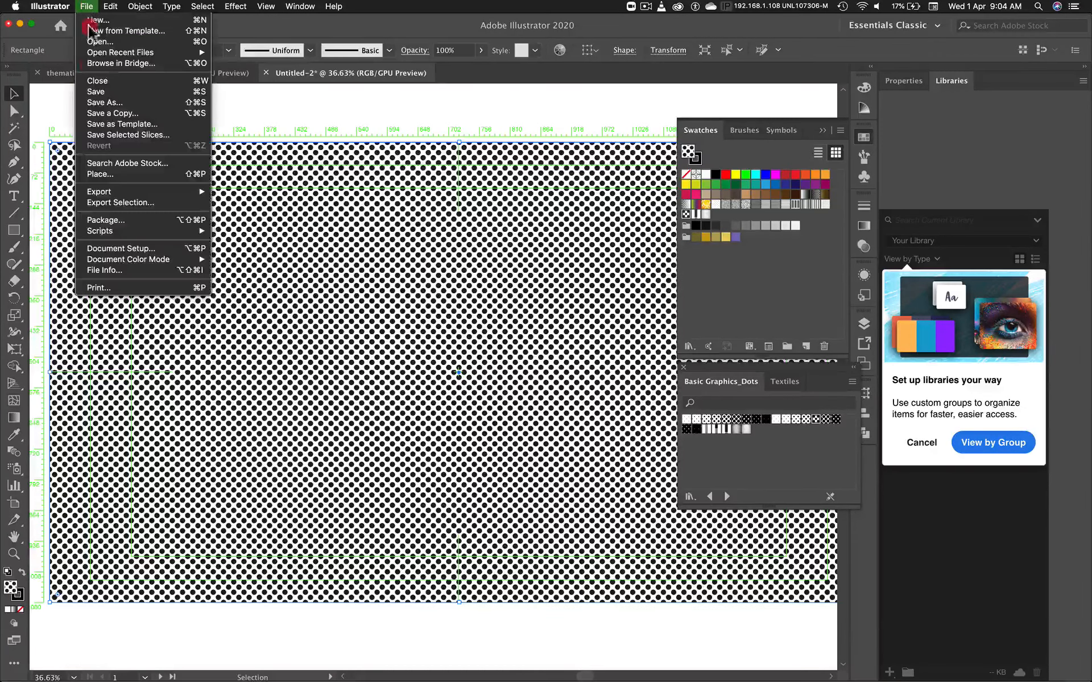
click(116, 104)
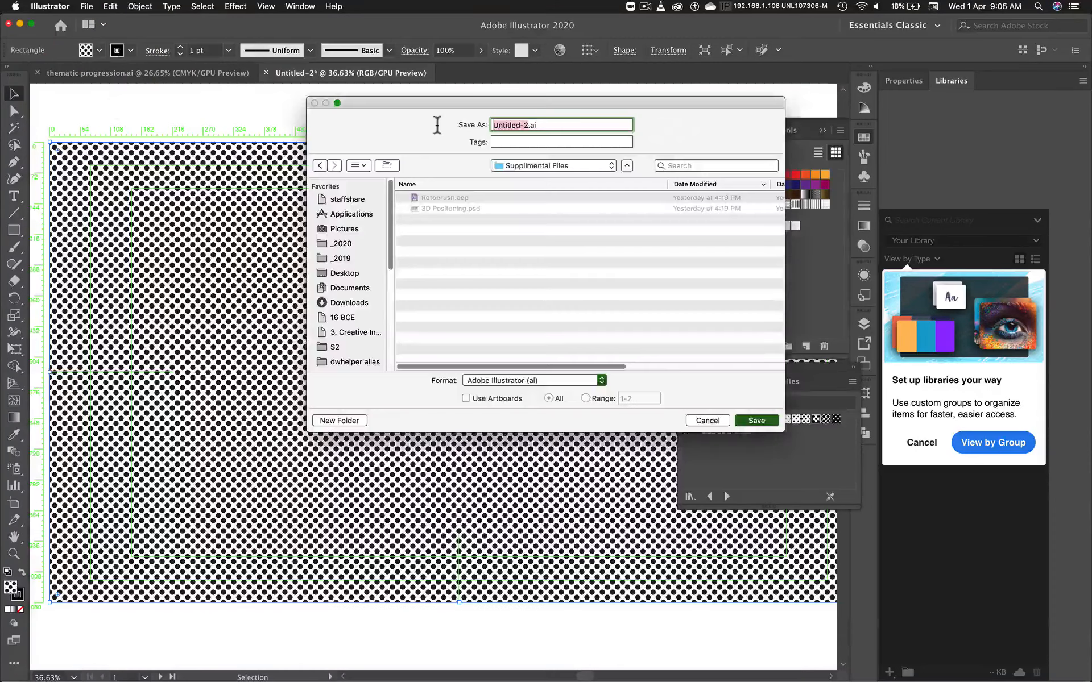
text(pattern 1)
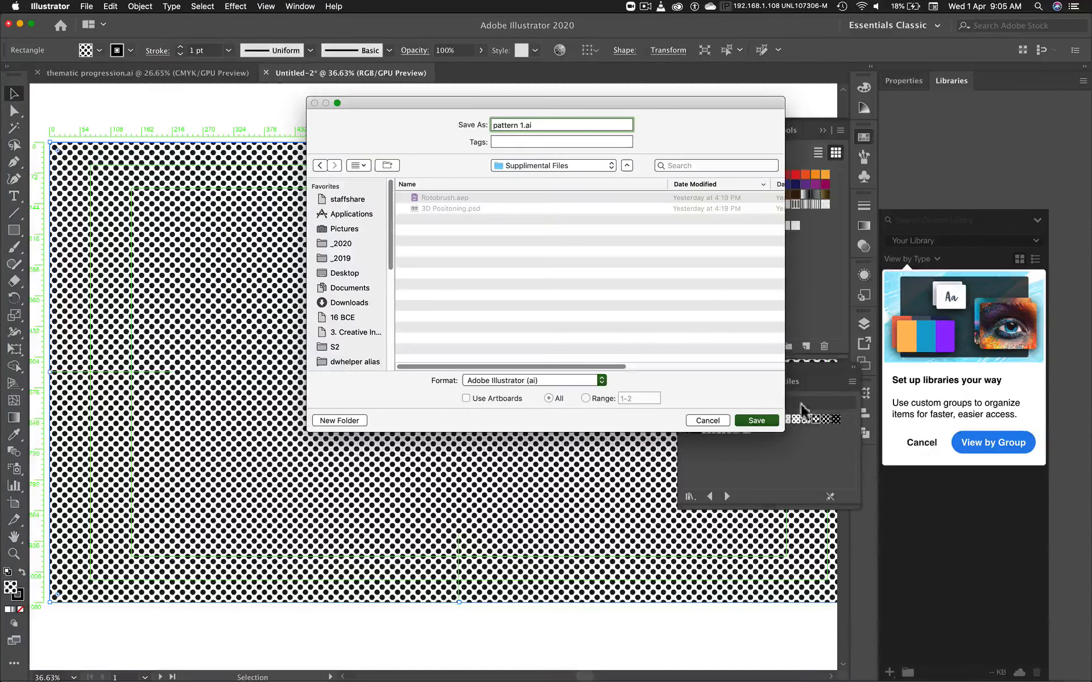
click(757, 421)
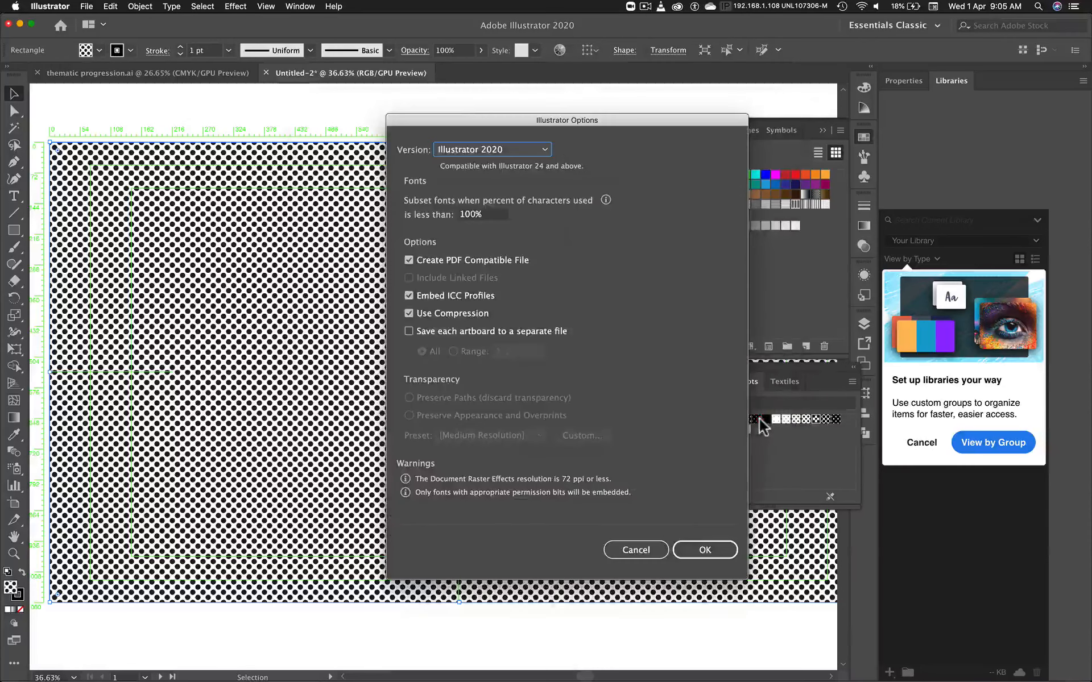
click(706, 550)
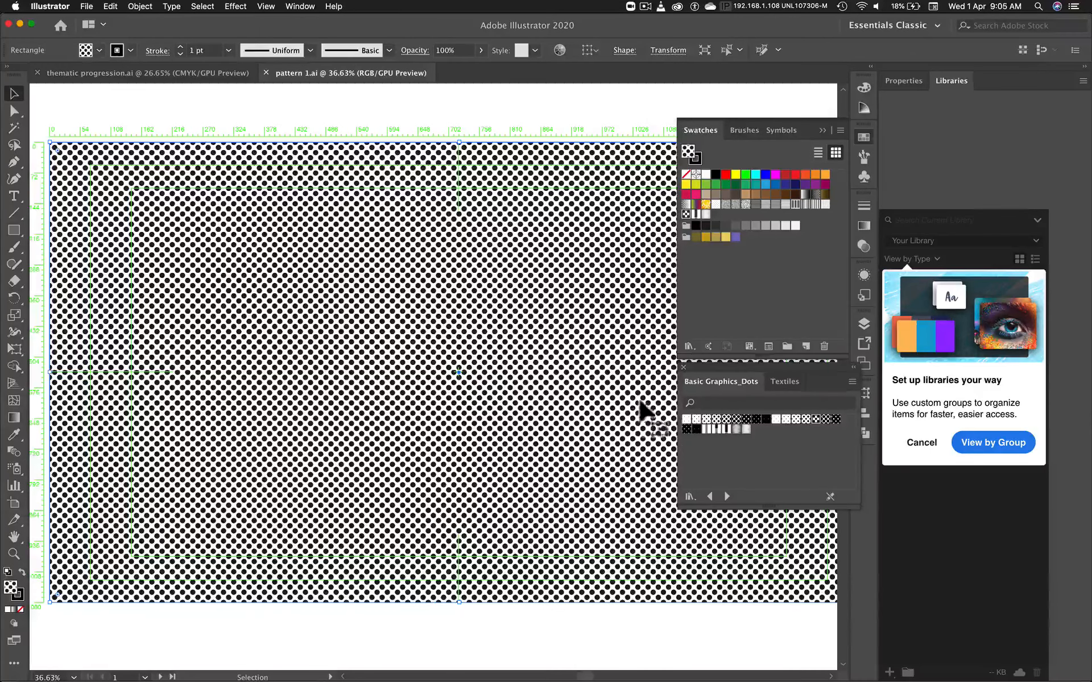
Step: Load the Basic Graphics_Lines library, compare line densities, and fill the rectangle with the 30% horizontal line pattern
click(726, 496)
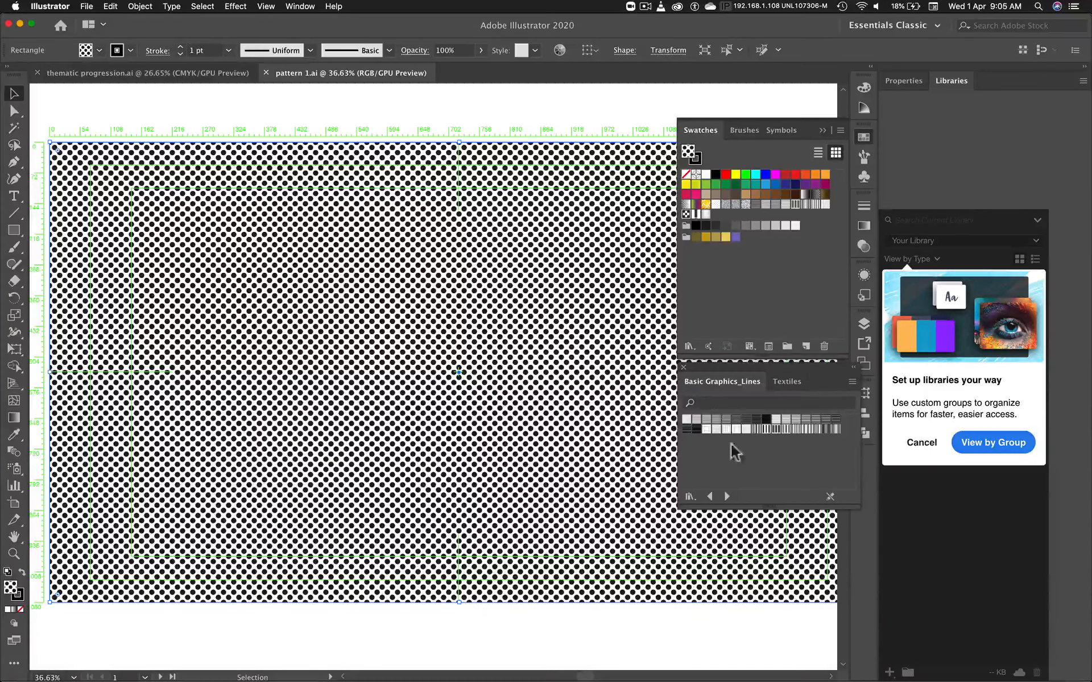
click(726, 421)
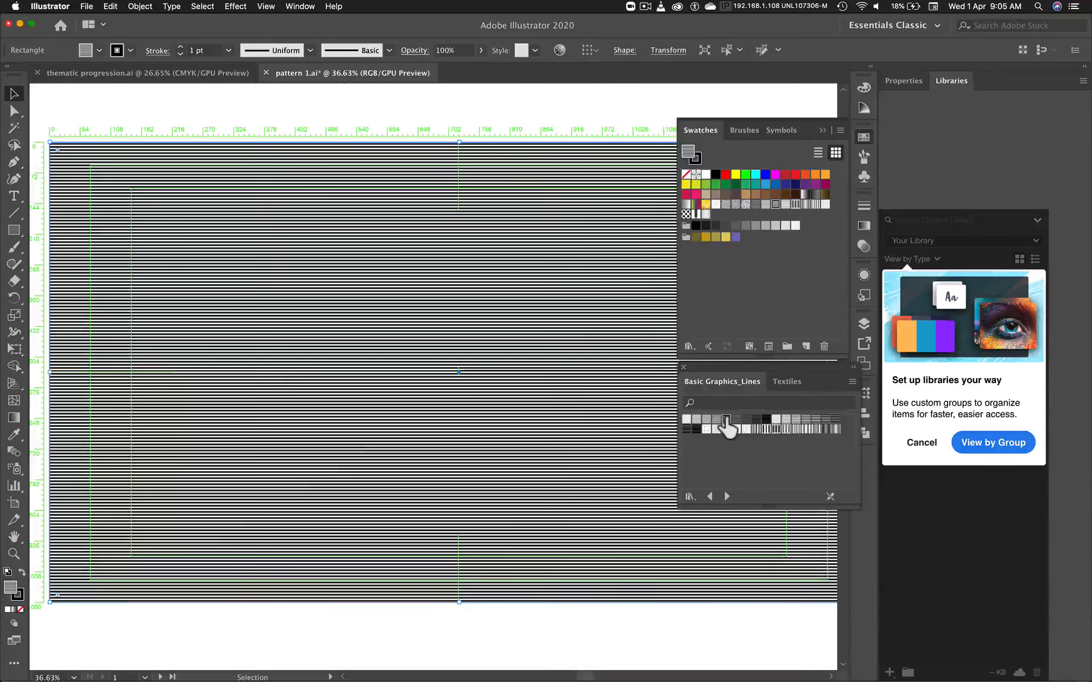
click(696, 421)
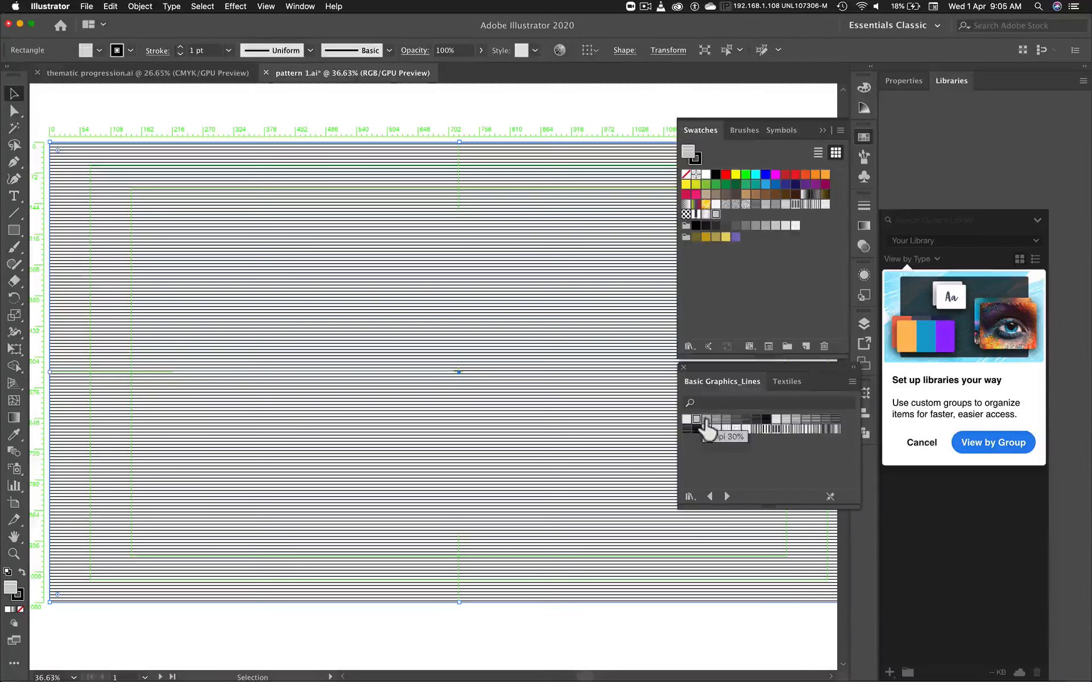
click(707, 421)
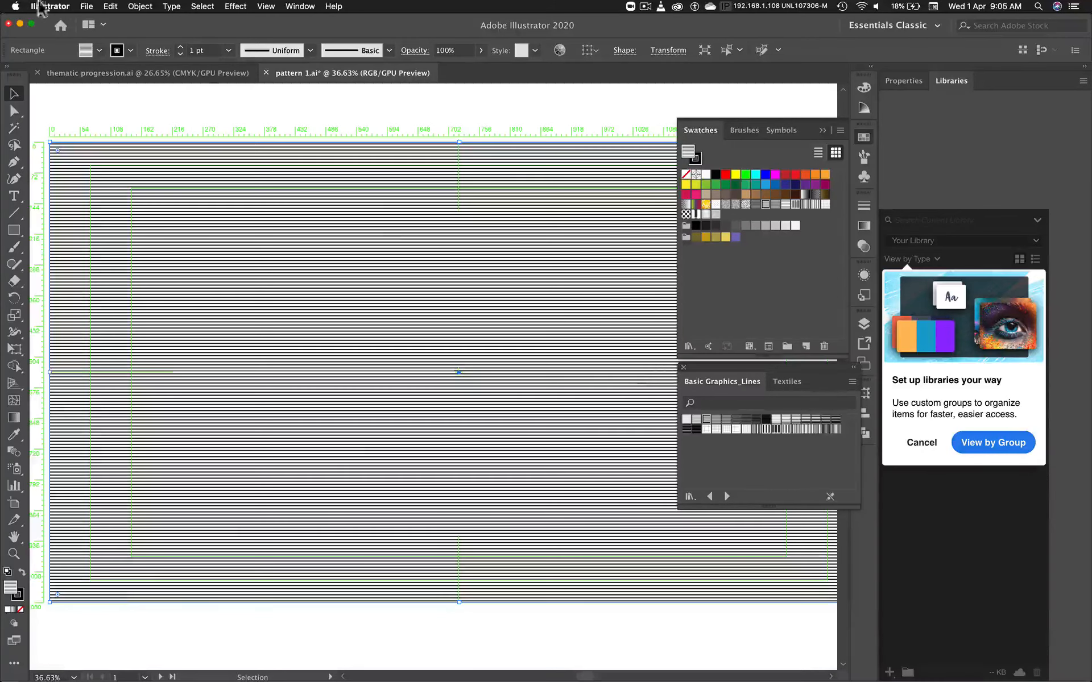
Step: Save the line-pattern version as pattern 2.ai in the Supplimental Files folder with the default Illustrator 2020 options
click(87, 7)
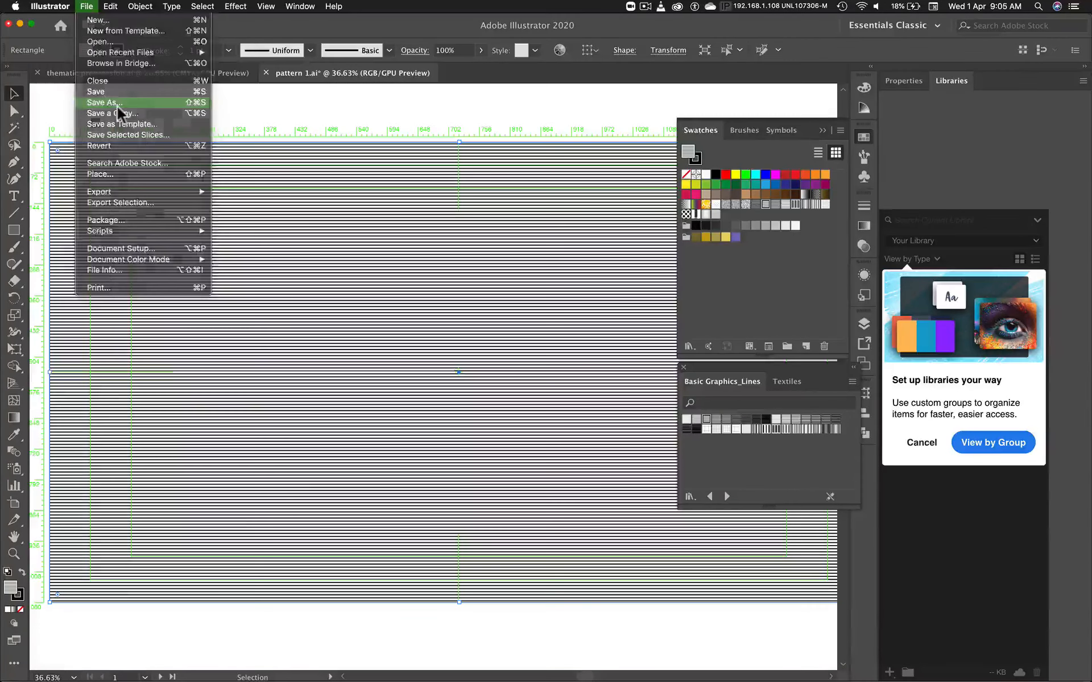
click(117, 104)
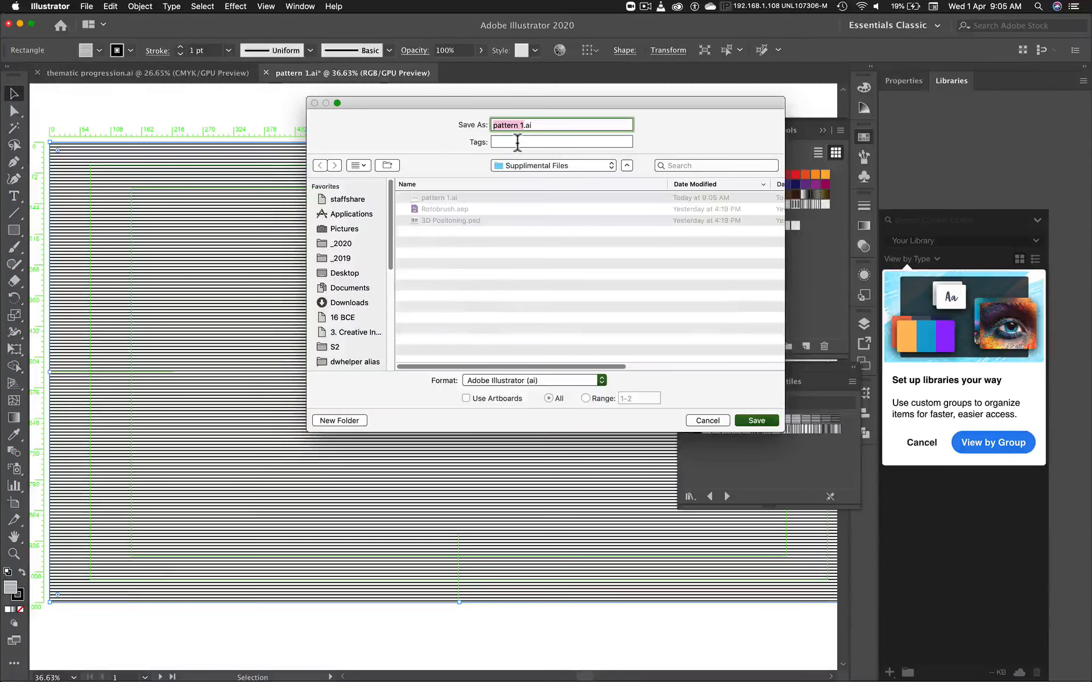
key(Right)
key(shift+Left)
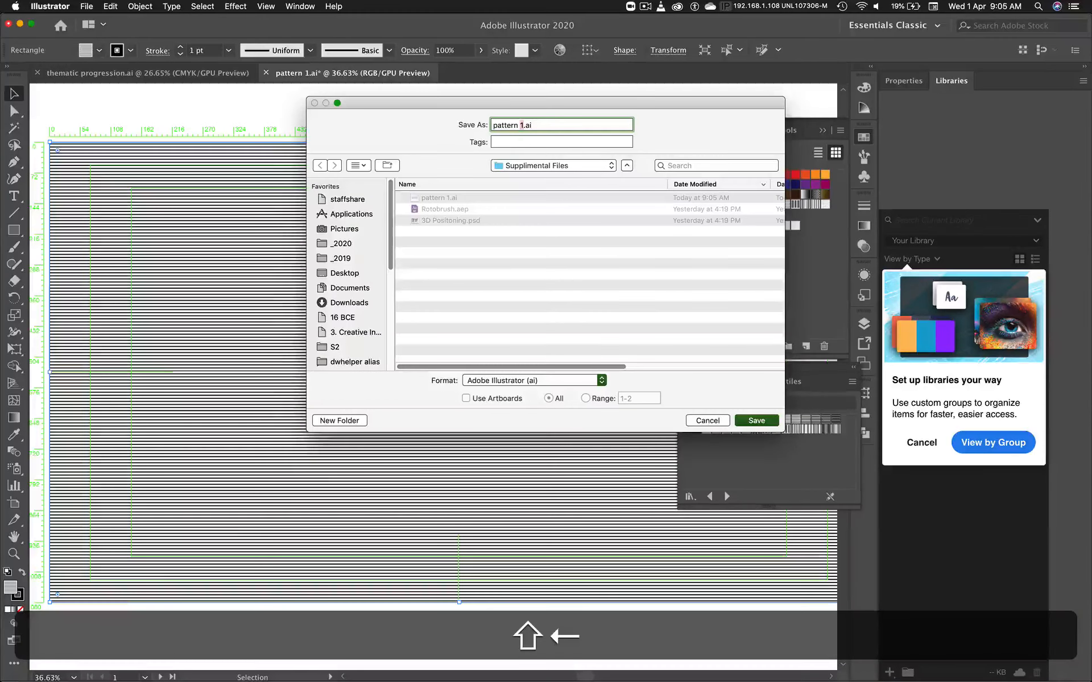
text(2)
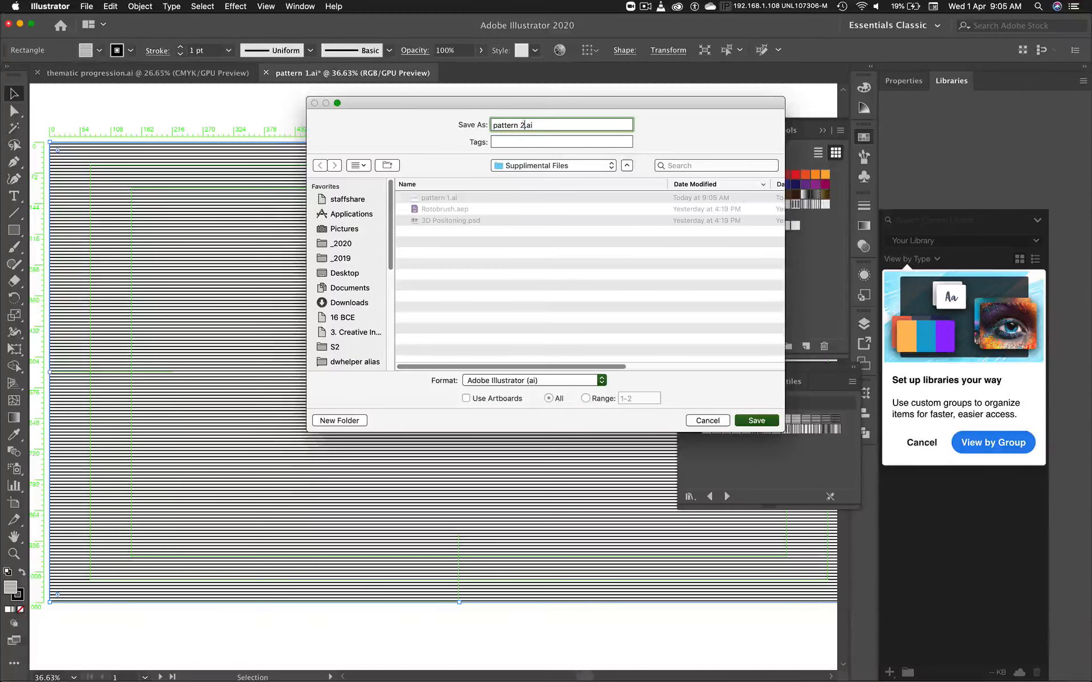
click(757, 422)
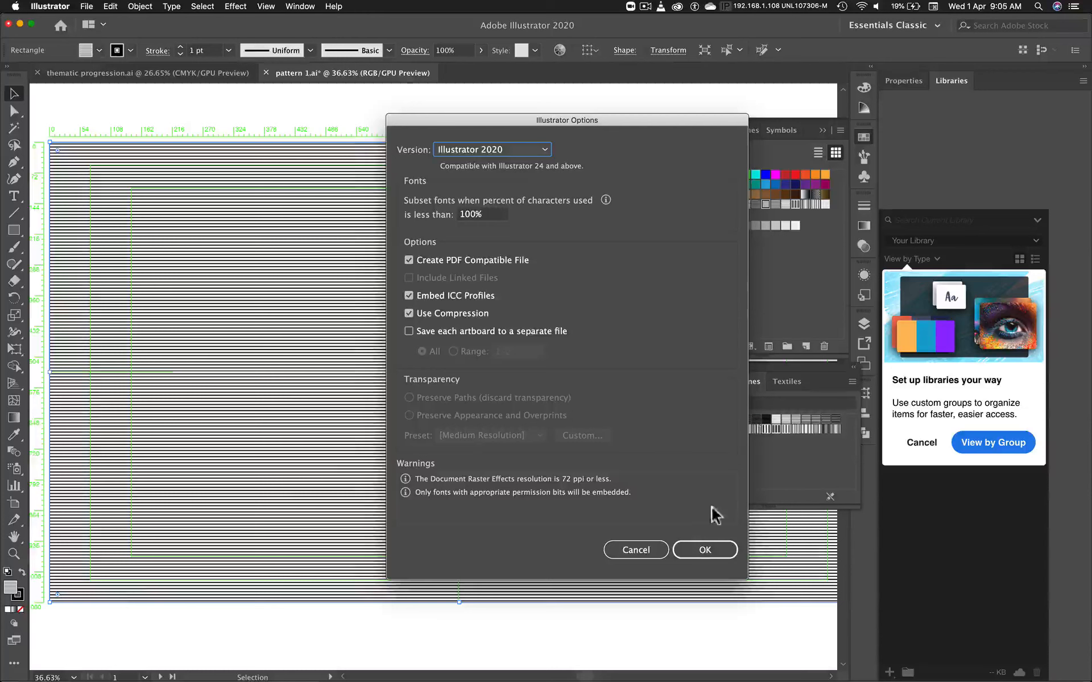
click(695, 550)
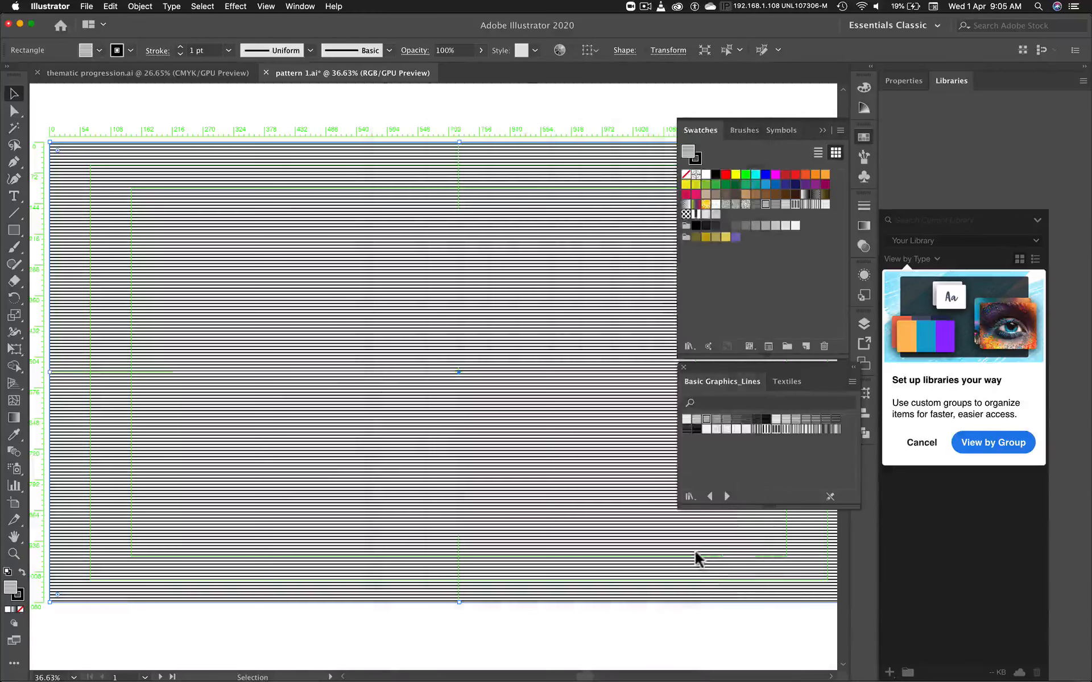
Step: Fill the rectangle with a fine speckled pattern from the Basic Graphics_Textures library and save the document as pattern 3.ai with default options
click(728, 497)
click(726, 419)
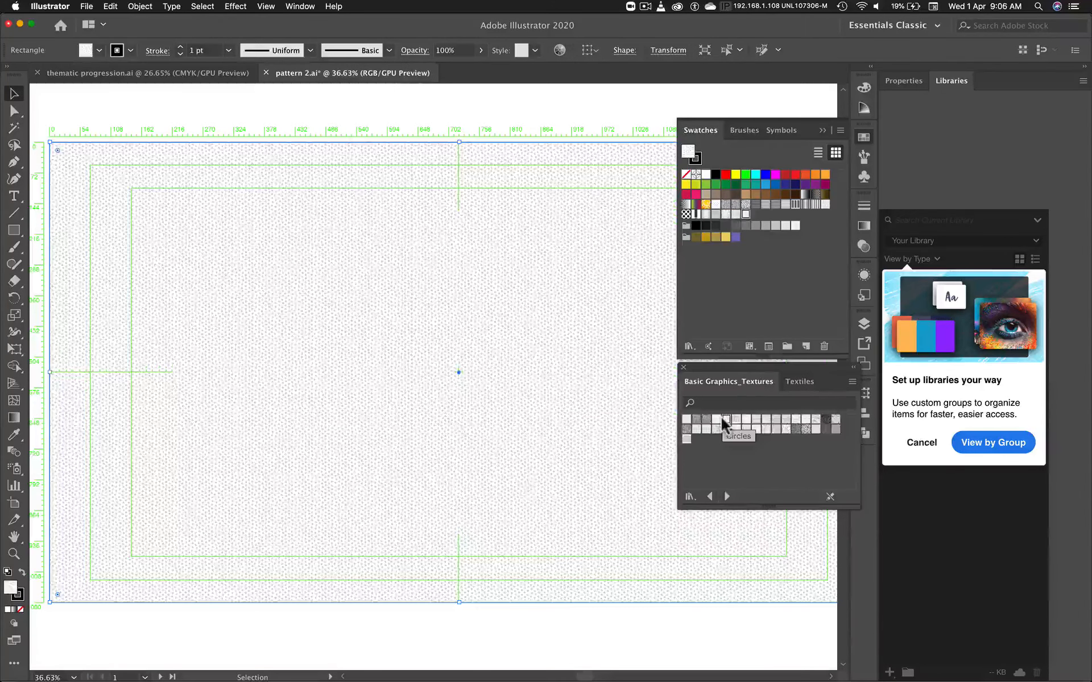
click(82, 6)
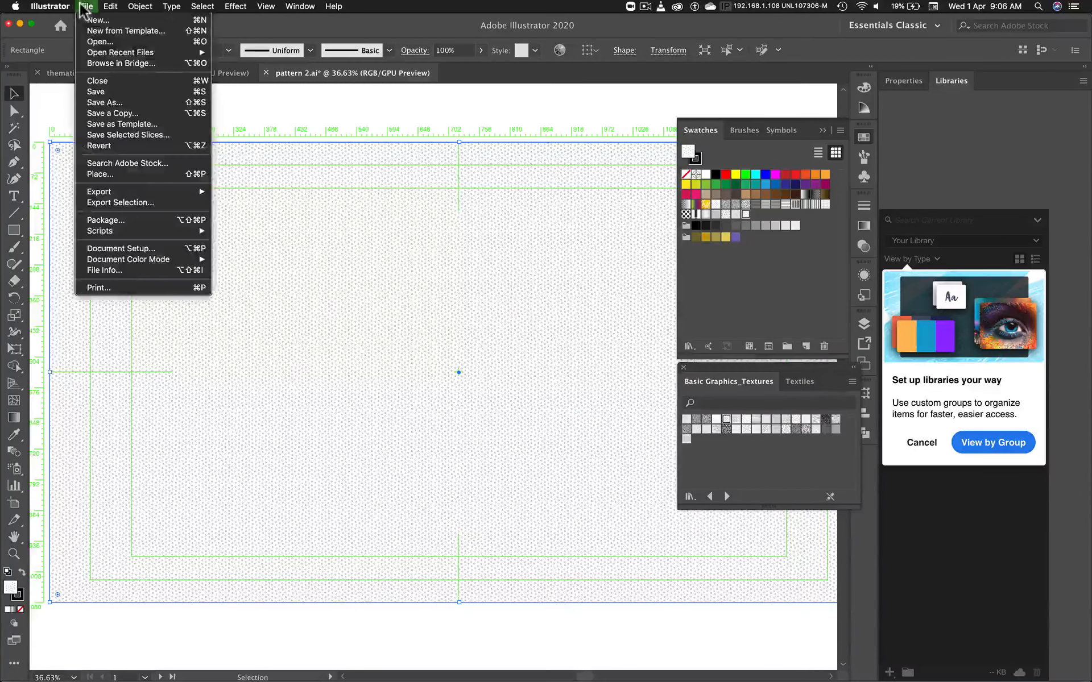
click(117, 105)
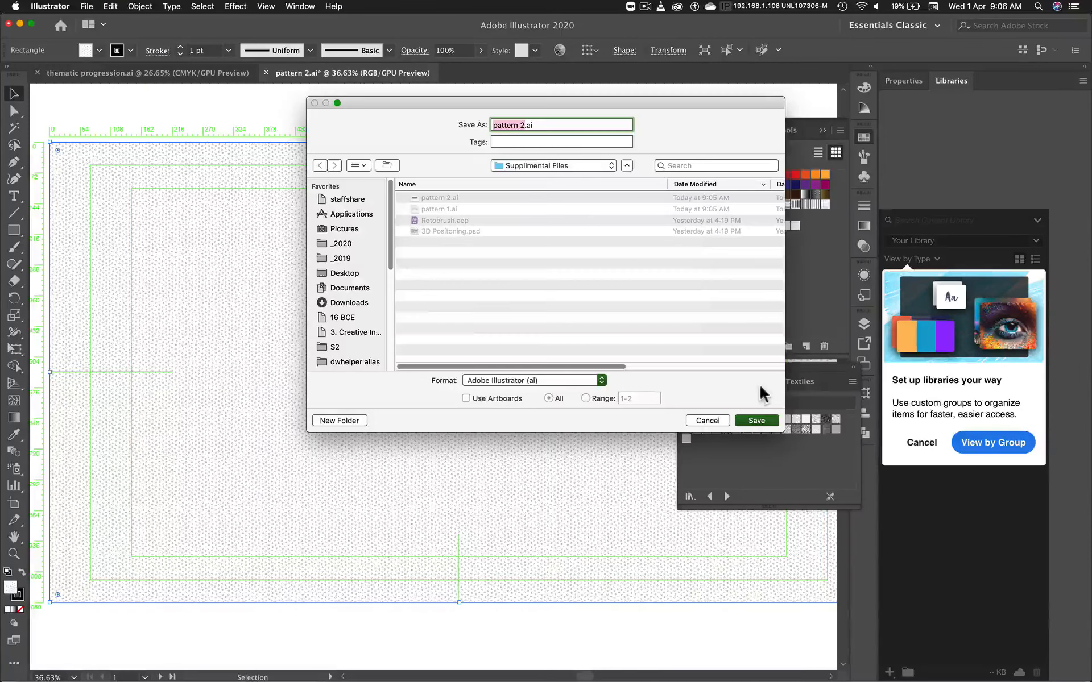
key(alt+shift+Left)
key(alt+shift+Tab)
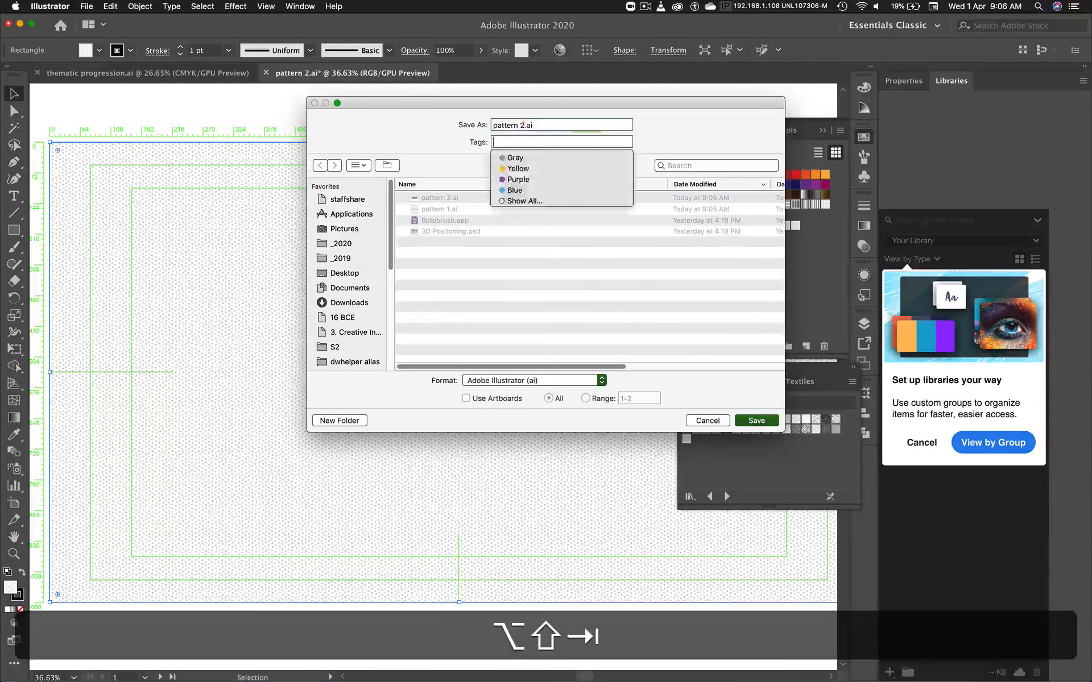
click(522, 125)
key(Return)
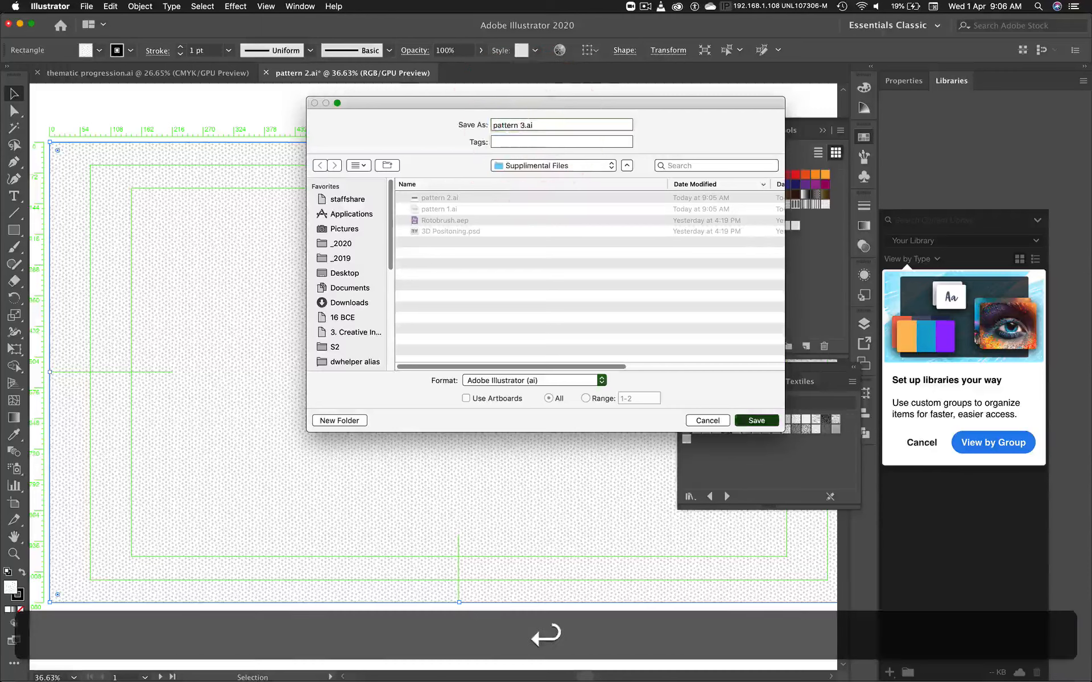
click(705, 548)
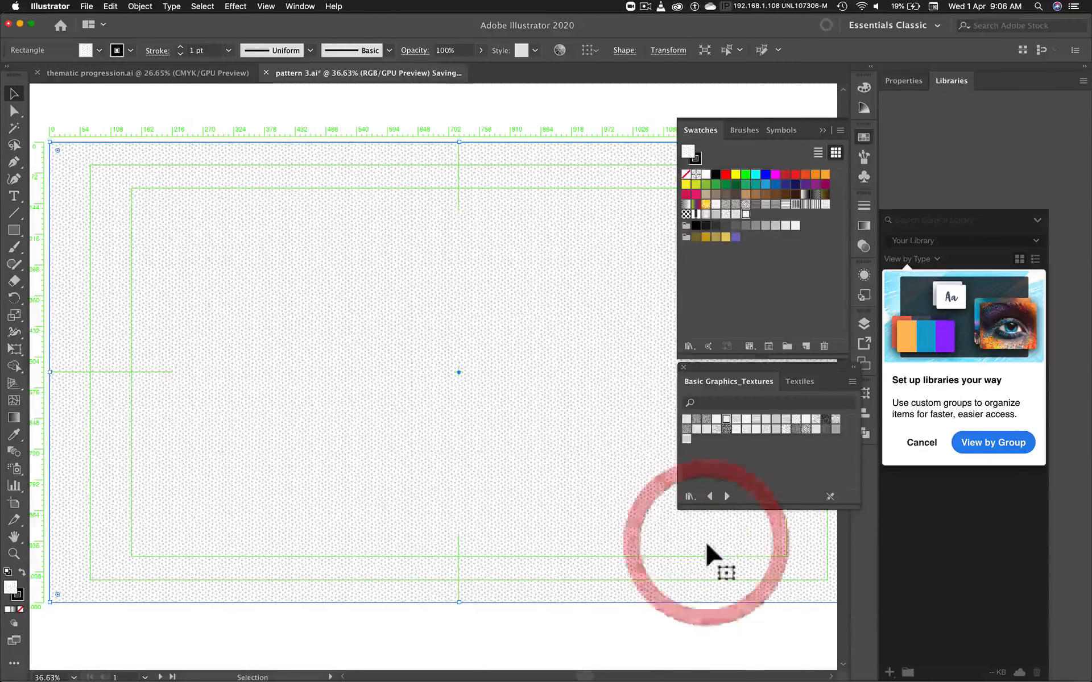
Step: Switch to After Effects and create a new composition named Text and Texture
key(super+Tab)
key(super+Tab)
key(super+Tab)
key(super+Tab)
key(super+Tab)
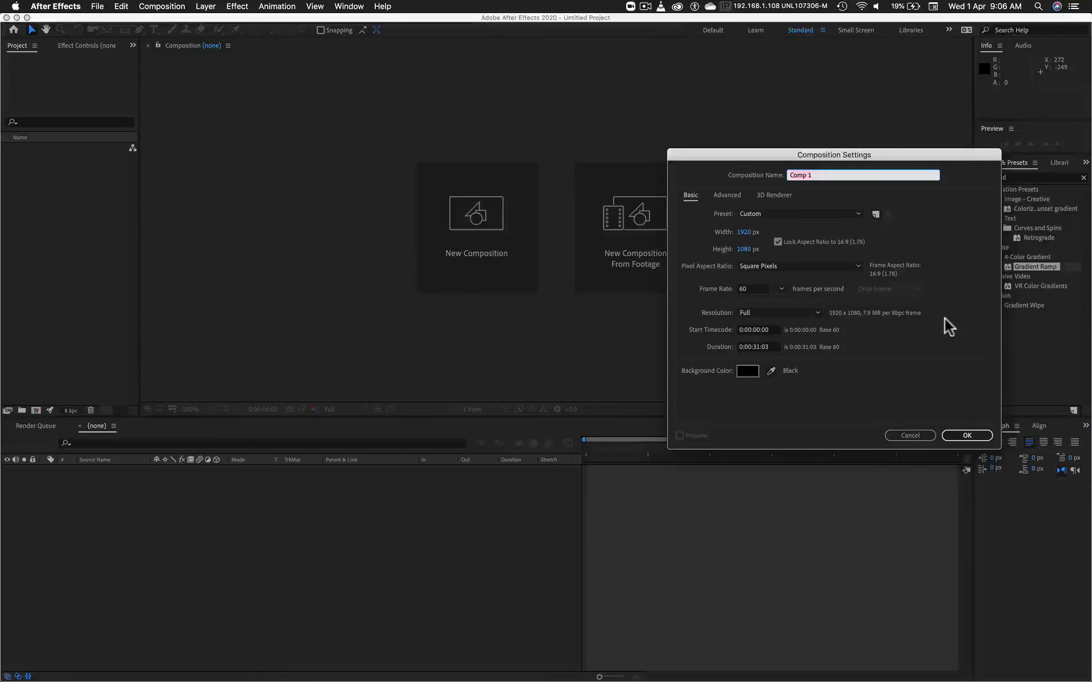
key(shift)
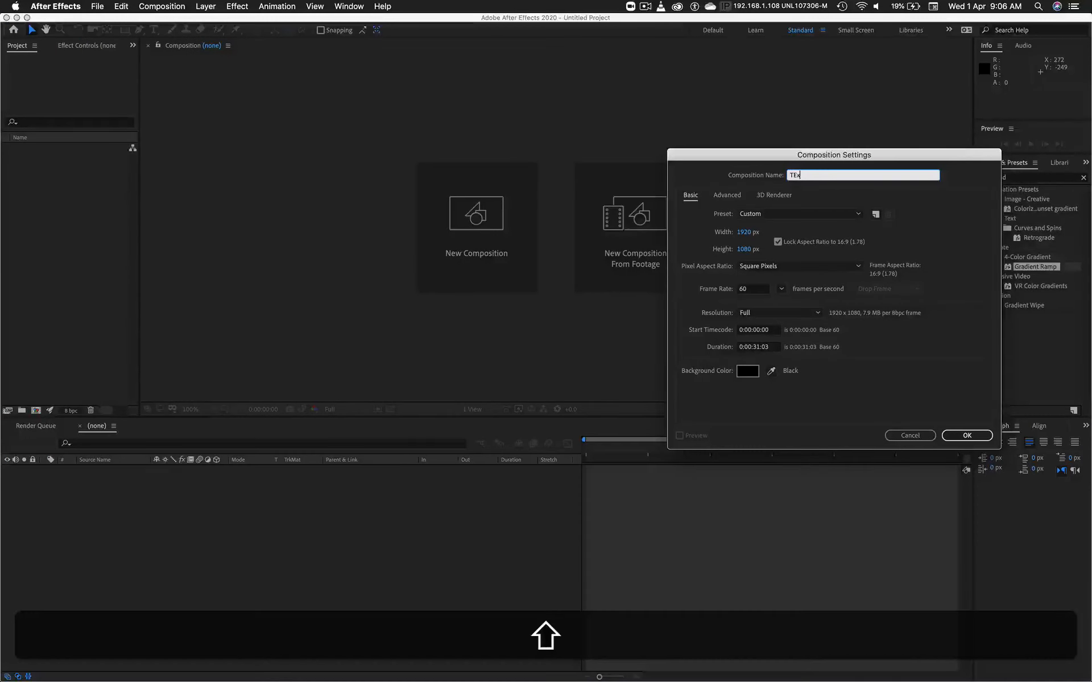
text(nd Texture)
click(969, 437)
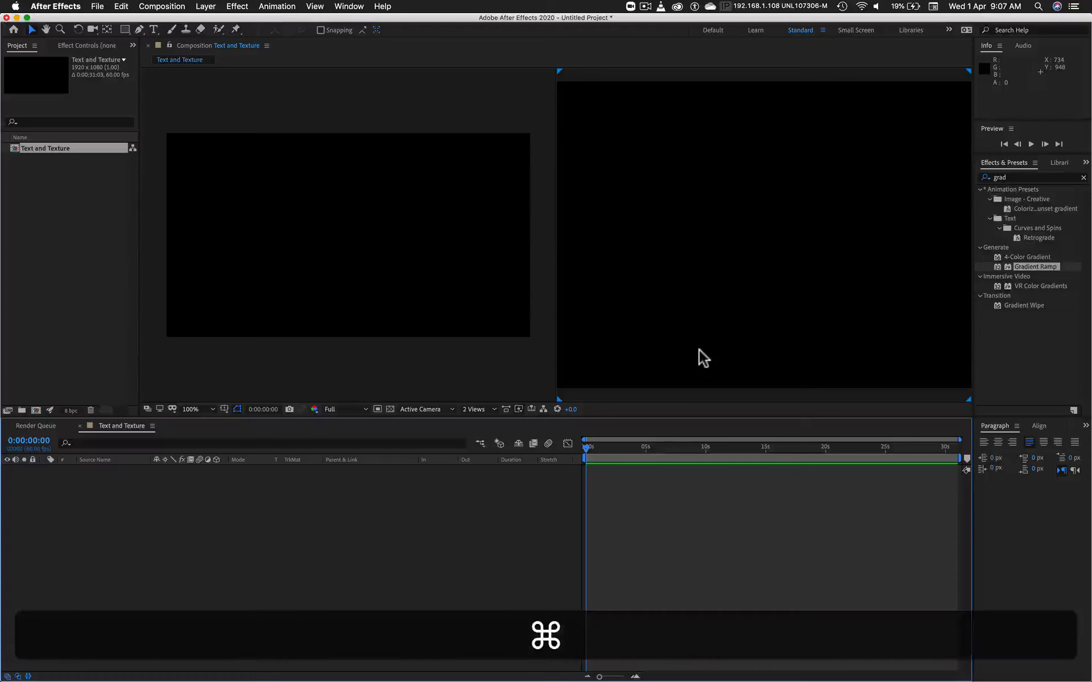
Step: Set the Text and Texture composition's background color to white
key(super+k)
click(747, 370)
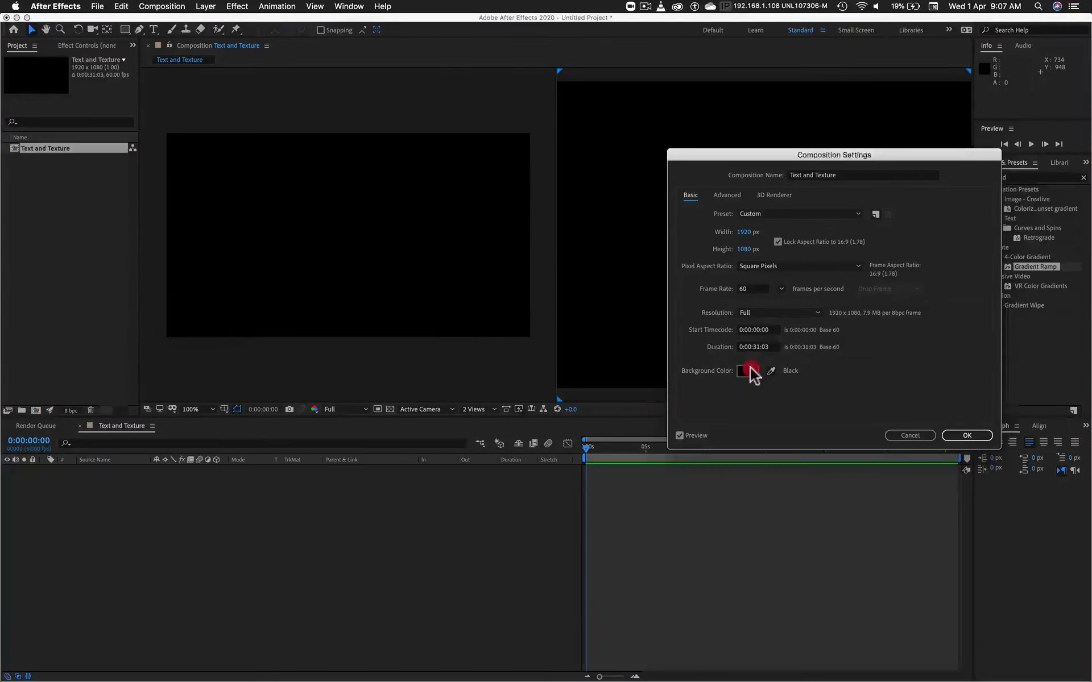
mouse_move(179, 239)
mouse_down()
mouse_move(161, 236)
mouse_move(59, 134)
mouse_move(91, 120)
mouse_up()
click(389, 202)
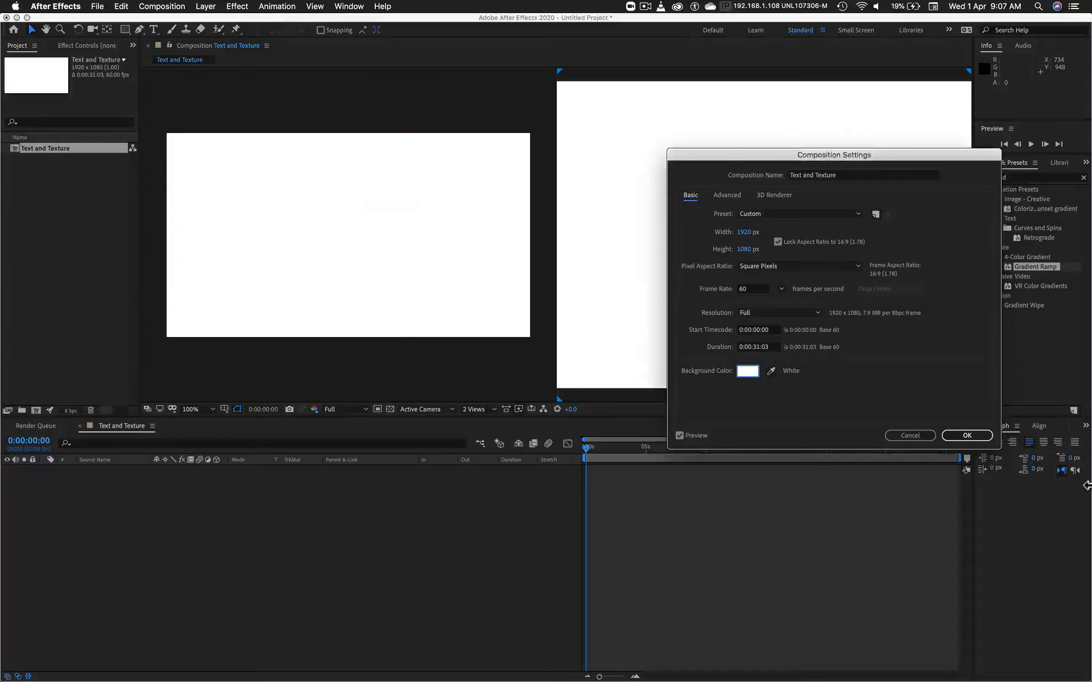
click(975, 437)
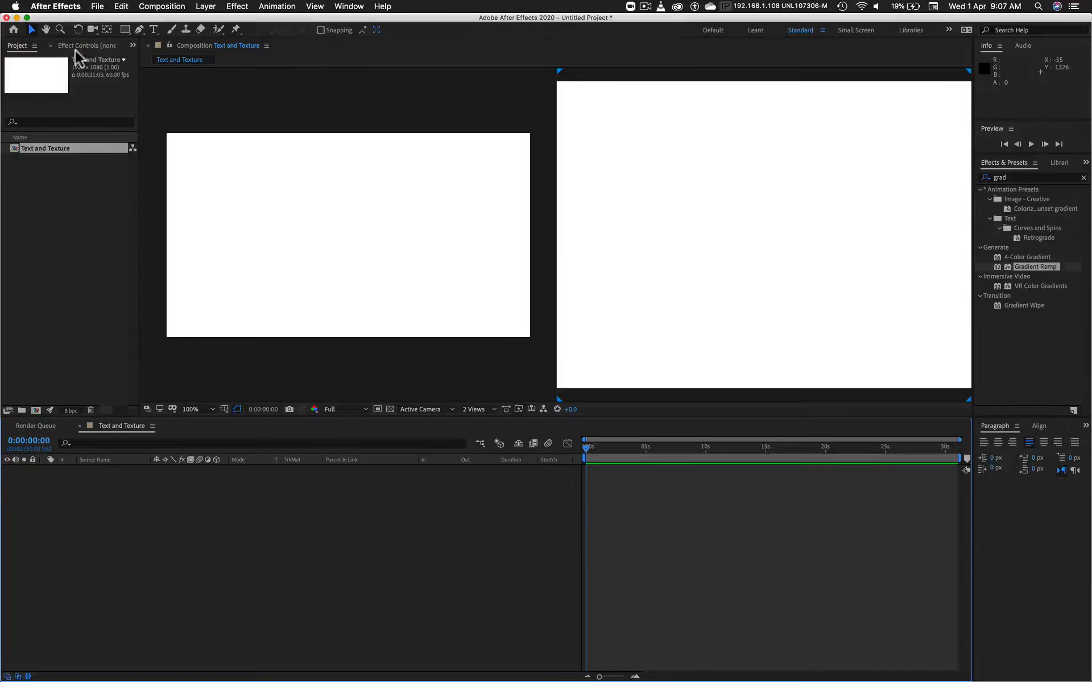
Step: Add a text layer reading TEXTURE in the upper half of the composition, in black Impact at 300 px
click(153, 29)
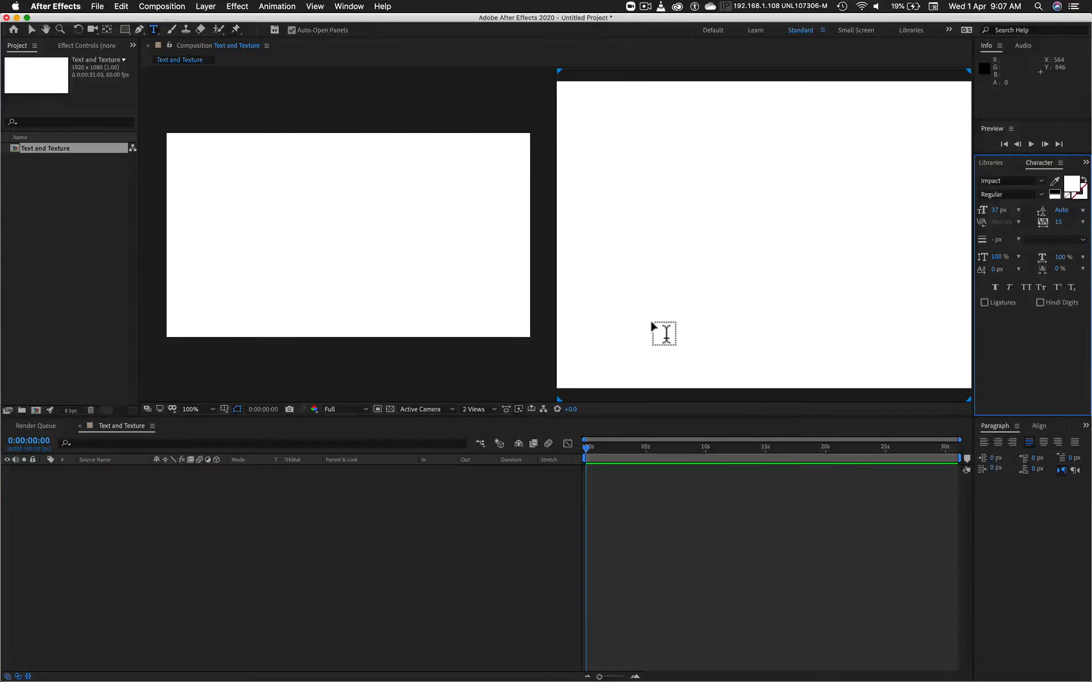
drag(587, 169, 953, 310)
text(TEXTURE)
key(super+a)
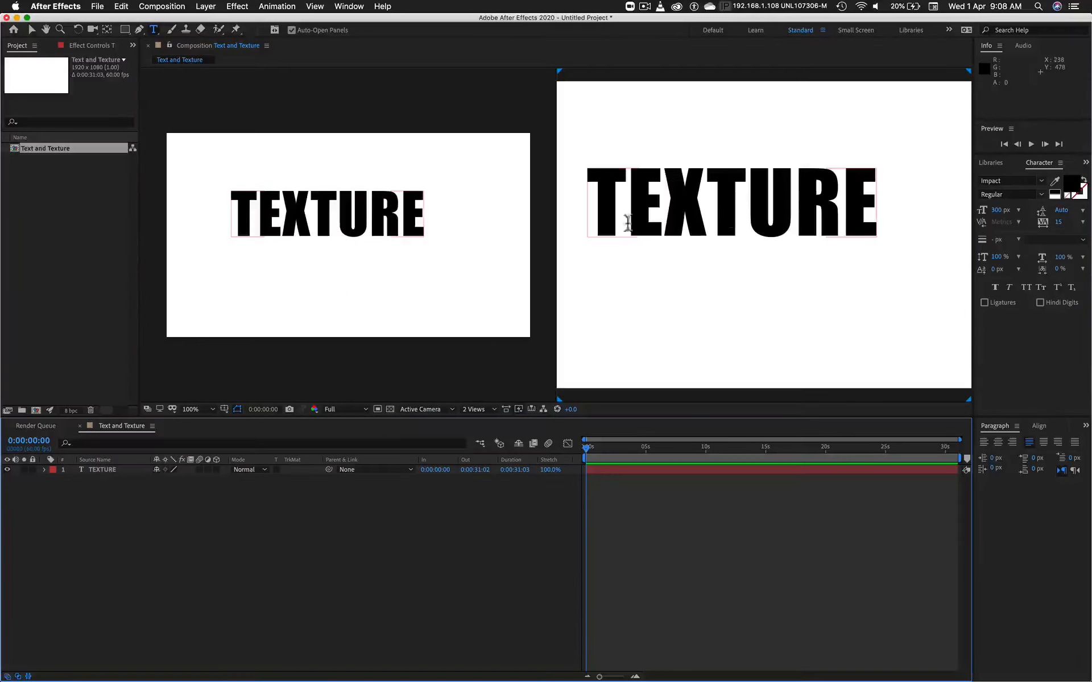
Step: Show the composition in a single view and widen the project item list
click(490, 409)
click(490, 422)
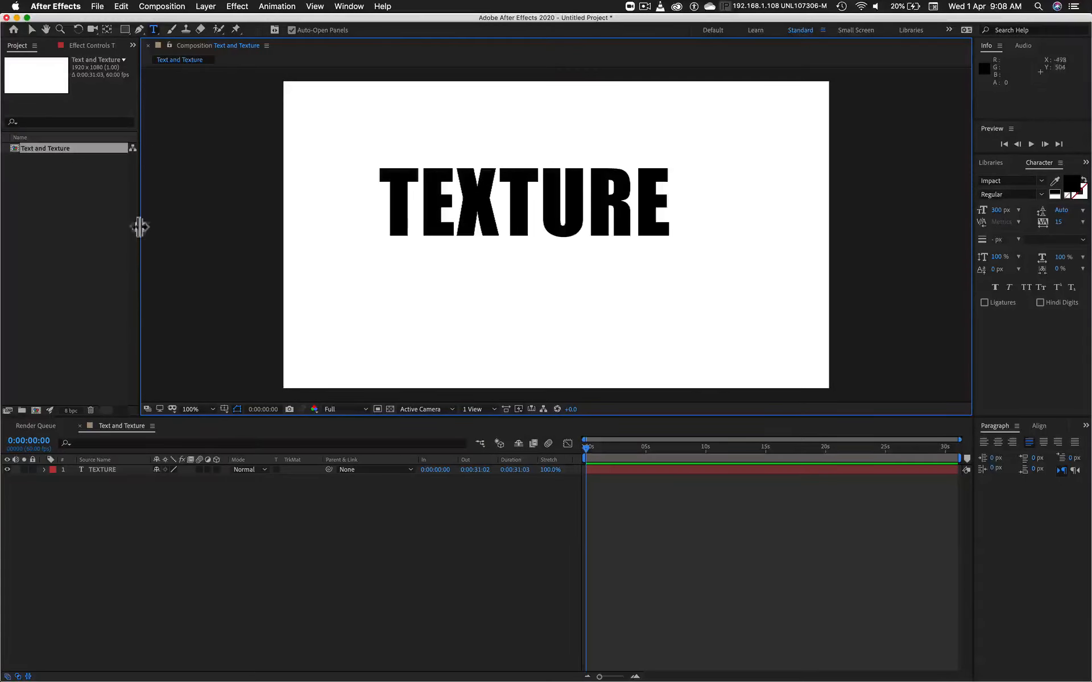
drag(140, 228, 267, 231)
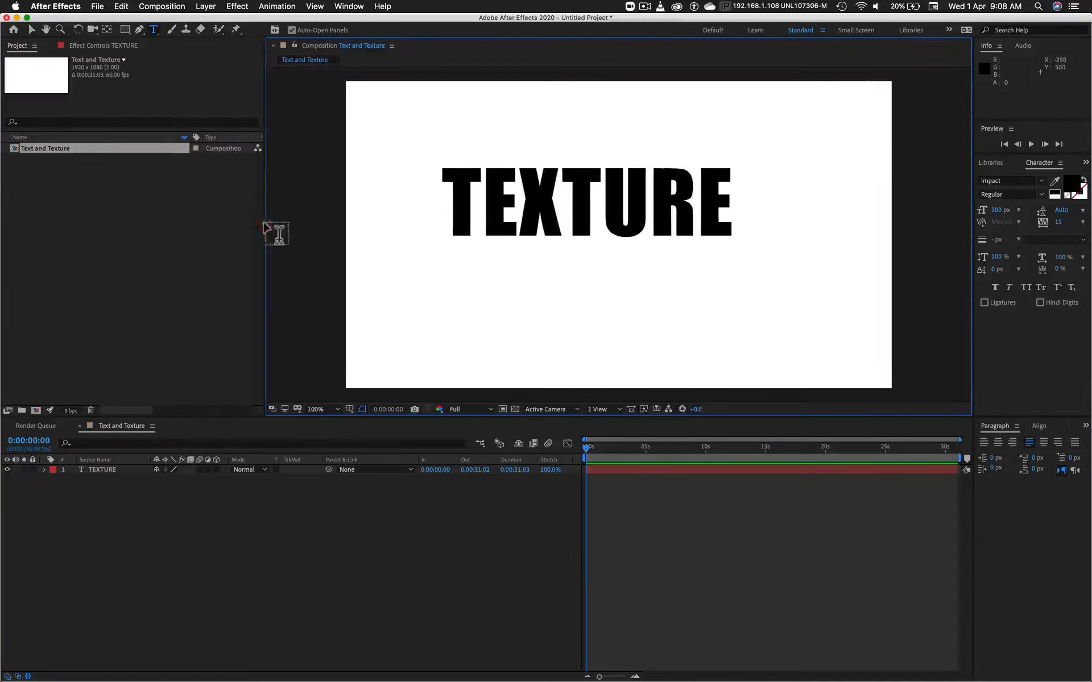
Step: Import pattern 1.ai, pattern 2.ai and pattern 3.ai from the Supplimental Files folder as footage
double_click(105, 200)
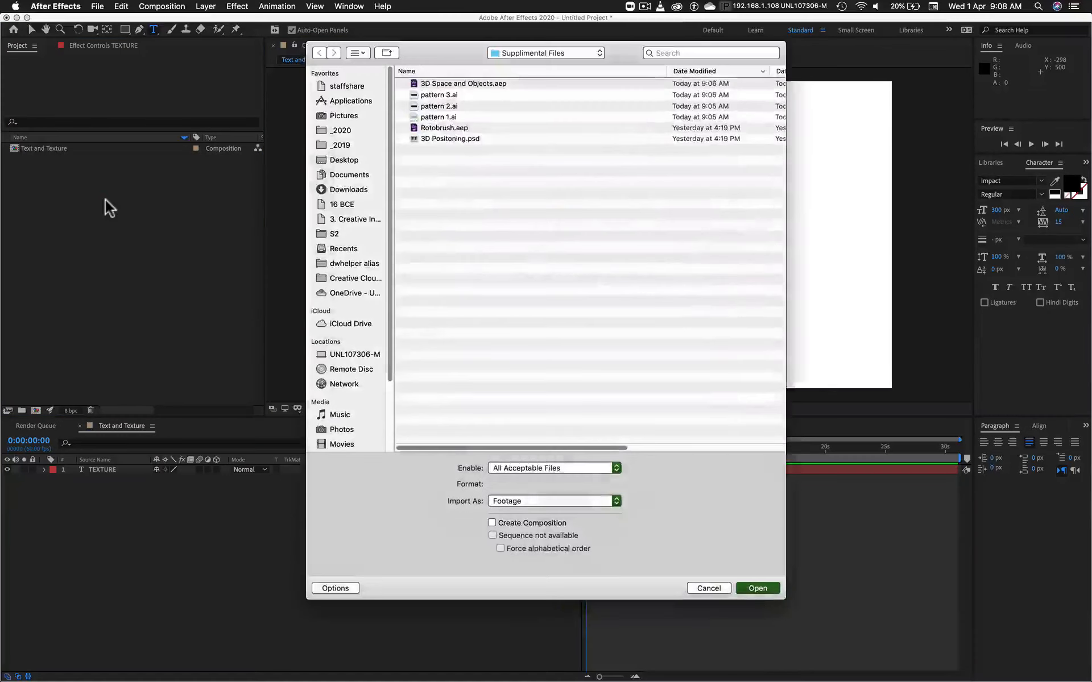
click(443, 97)
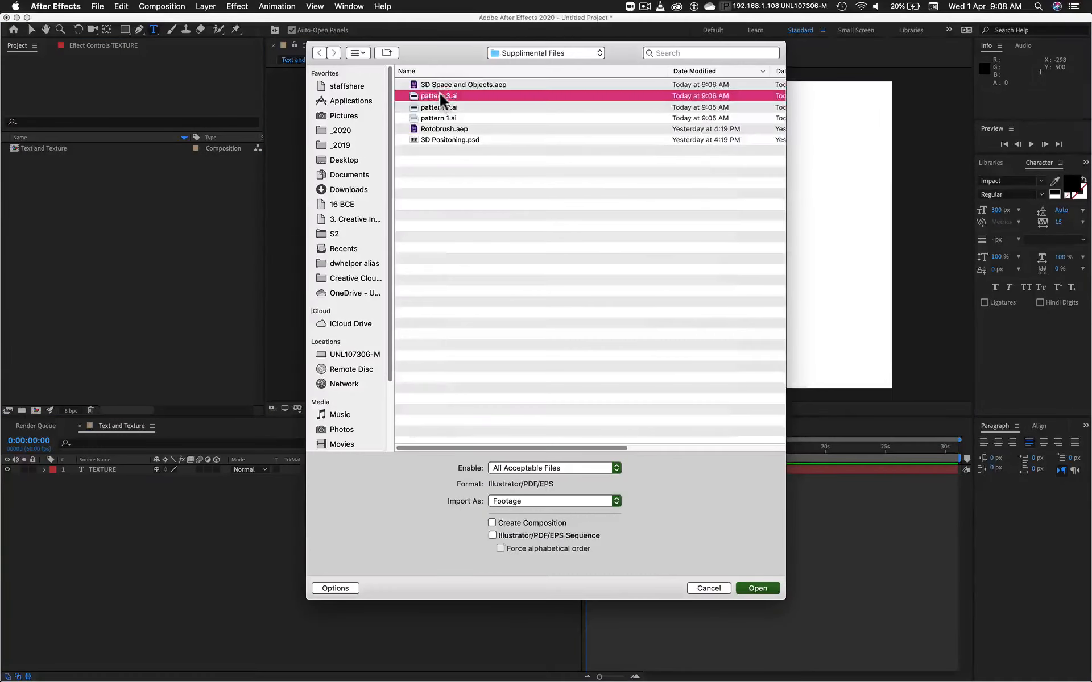
shift+click(440, 119)
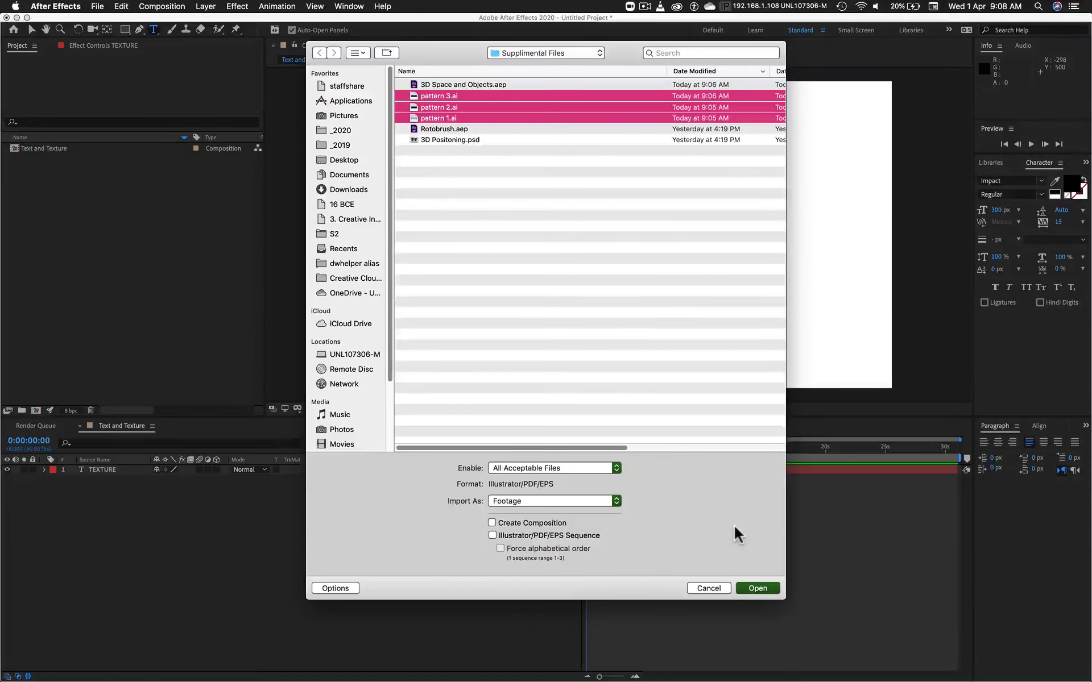
click(757, 588)
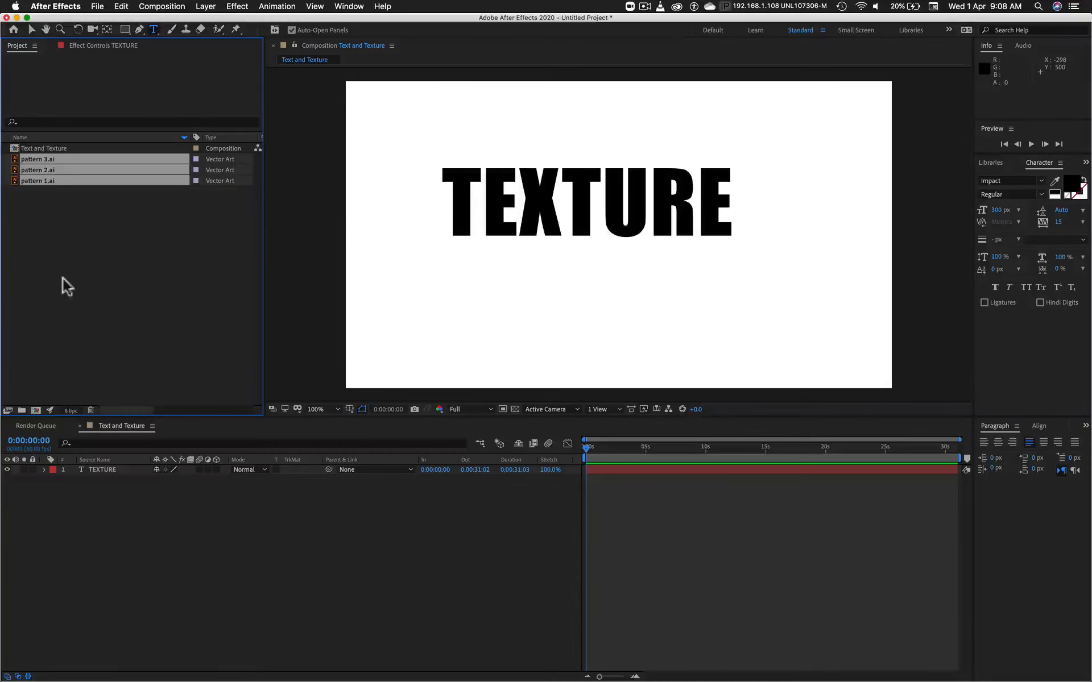
Step: Add pattern 1.ai to the composition directly above the TEXTURE text layer
click(91, 238)
key(BackSpace)
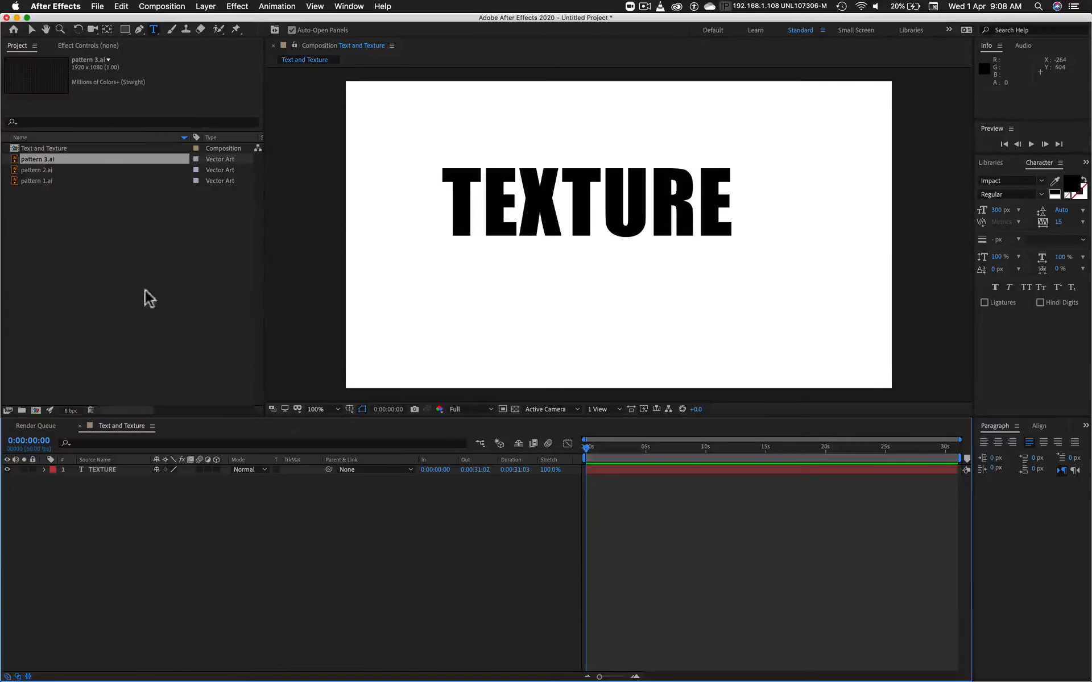
click(23, 181)
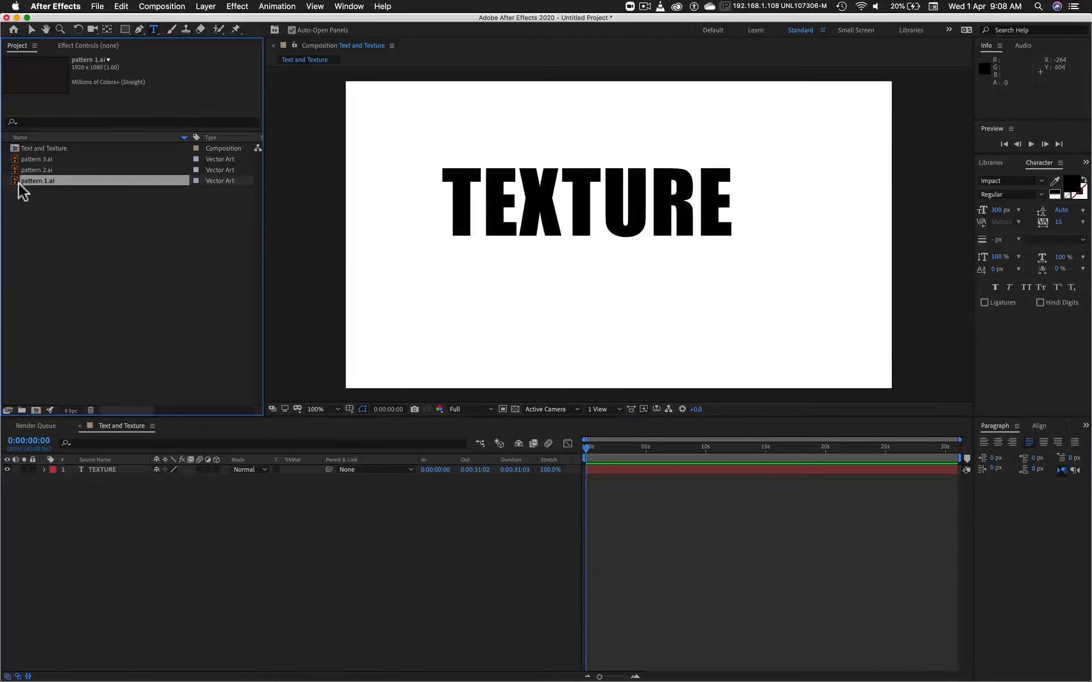
drag(12, 178, 125, 470)
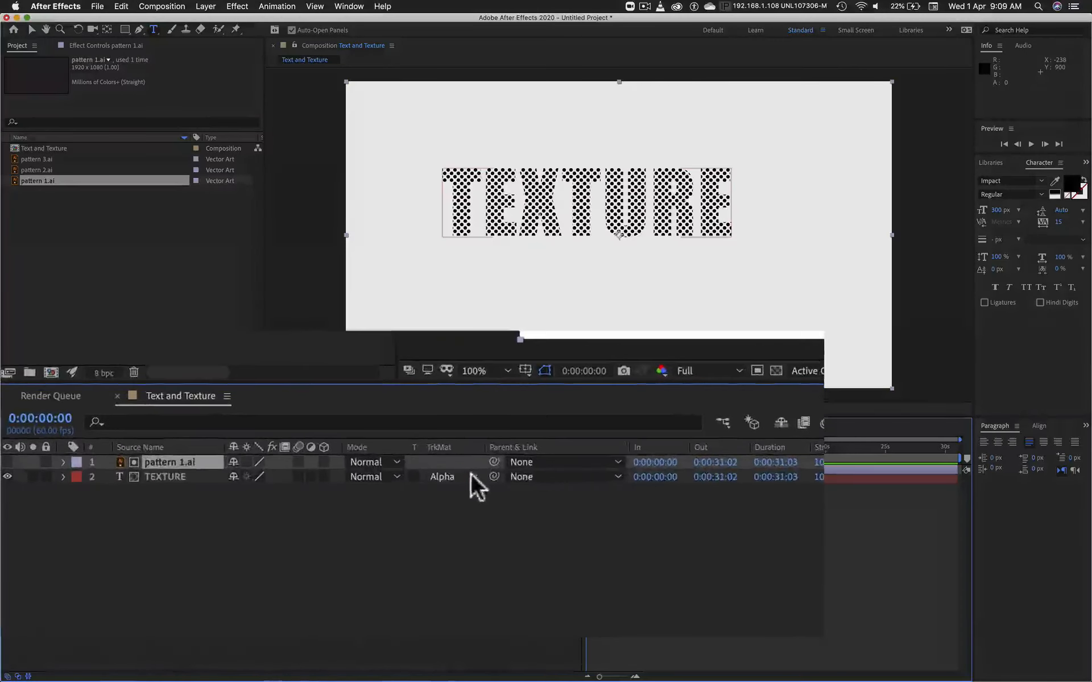
Step: Set the TEXTURE layer's track matte to Alpha Matte "pattern 1.ai"
click(314, 479)
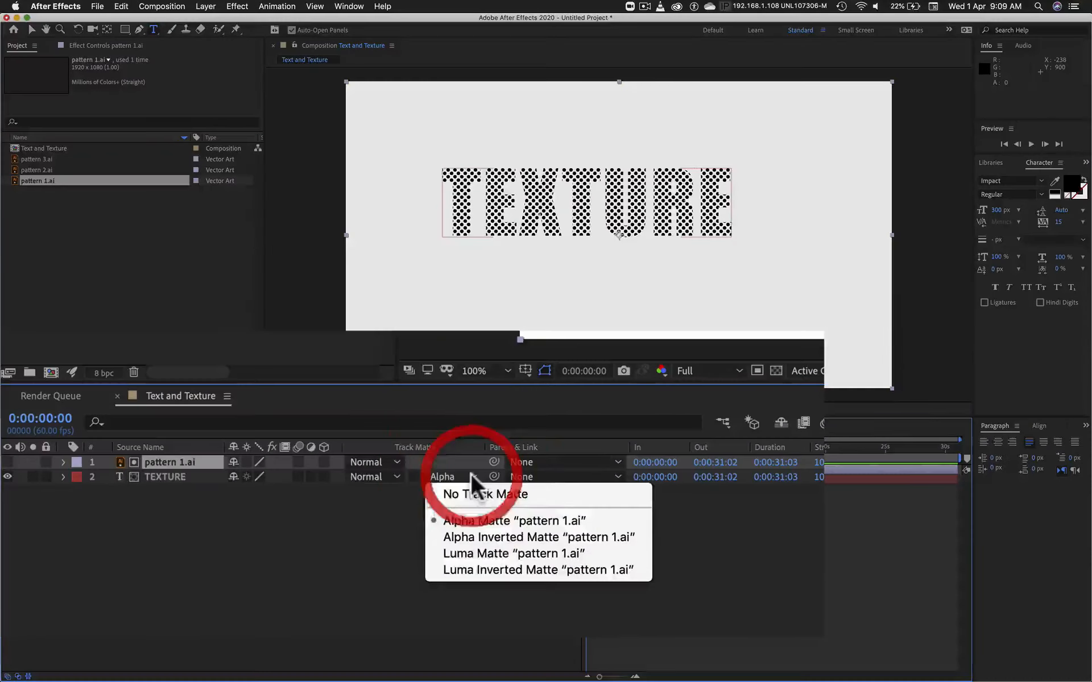
click(316, 505)
click(475, 519)
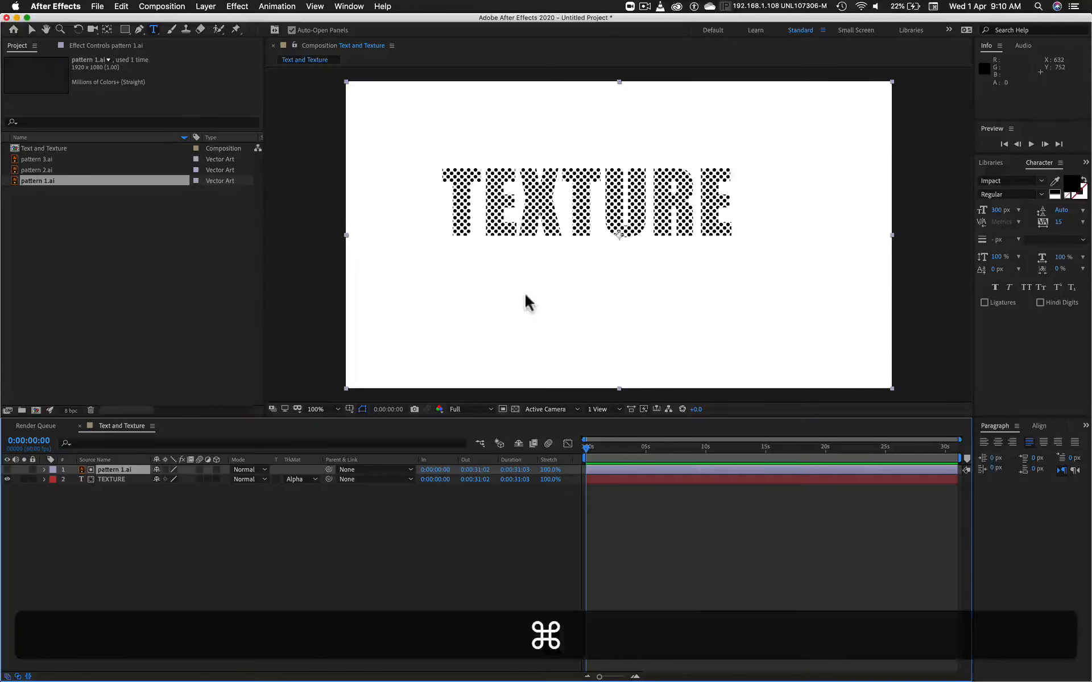
Step: Change the composition's background color to yellow, FCFD0F
key(super+k)
click(755, 376)
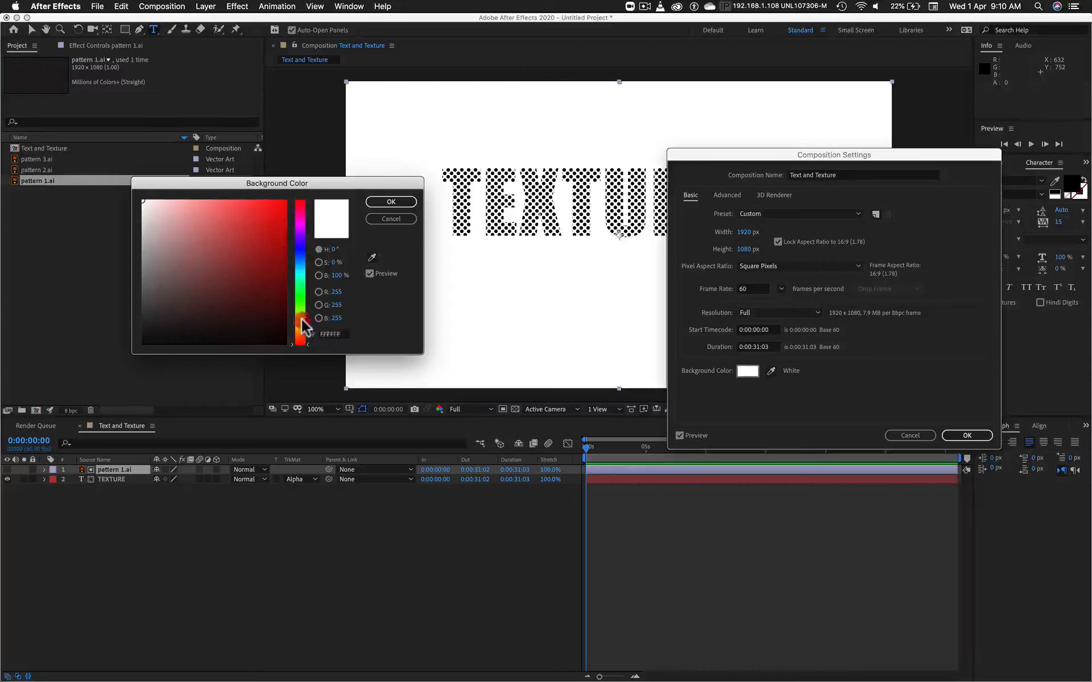
click(300, 320)
click(278, 201)
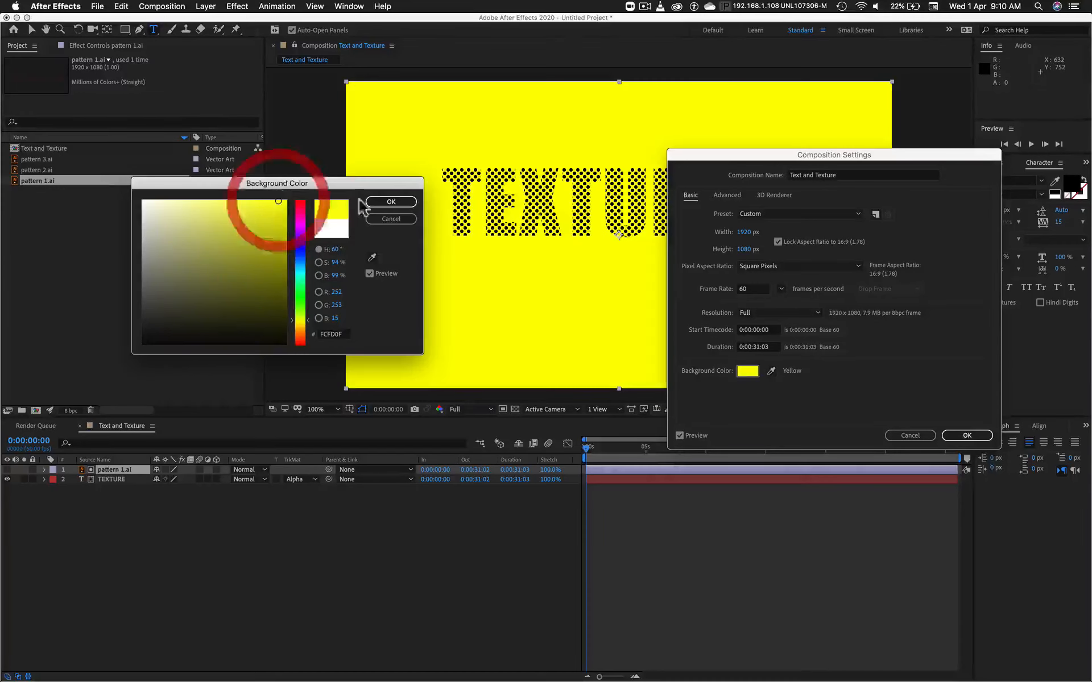
click(391, 202)
click(981, 436)
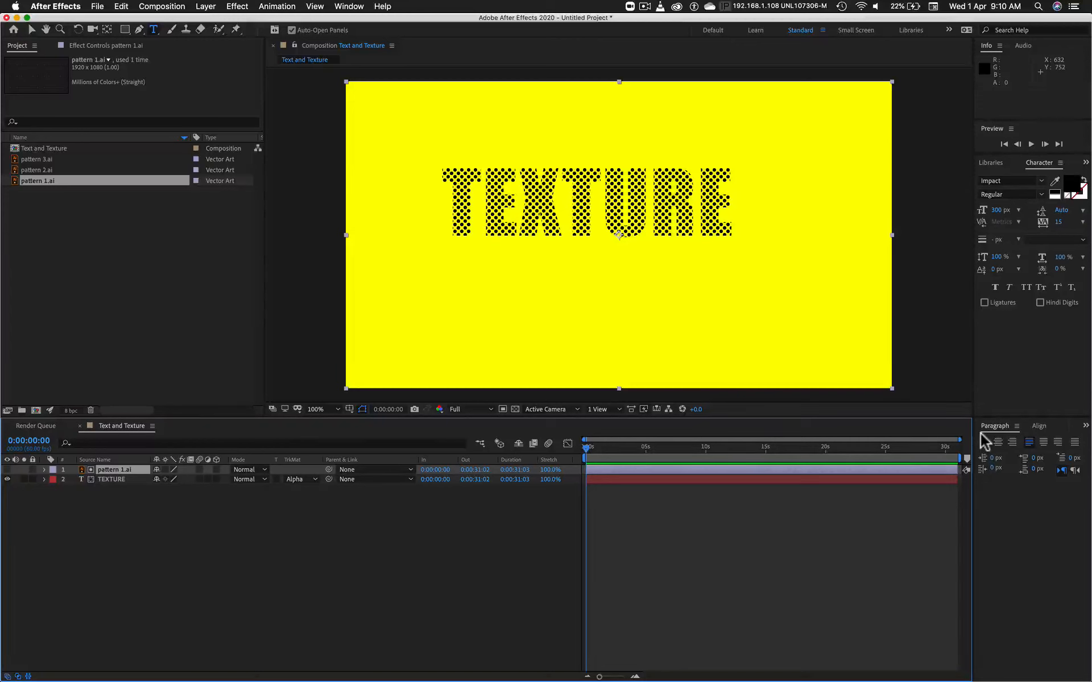
Step: Animate the pattern 1.ai layer's Position with keyframes from 960, 540 at 0:00:00:00 to 1180, 540 at 0:00:02:42
click(110, 469)
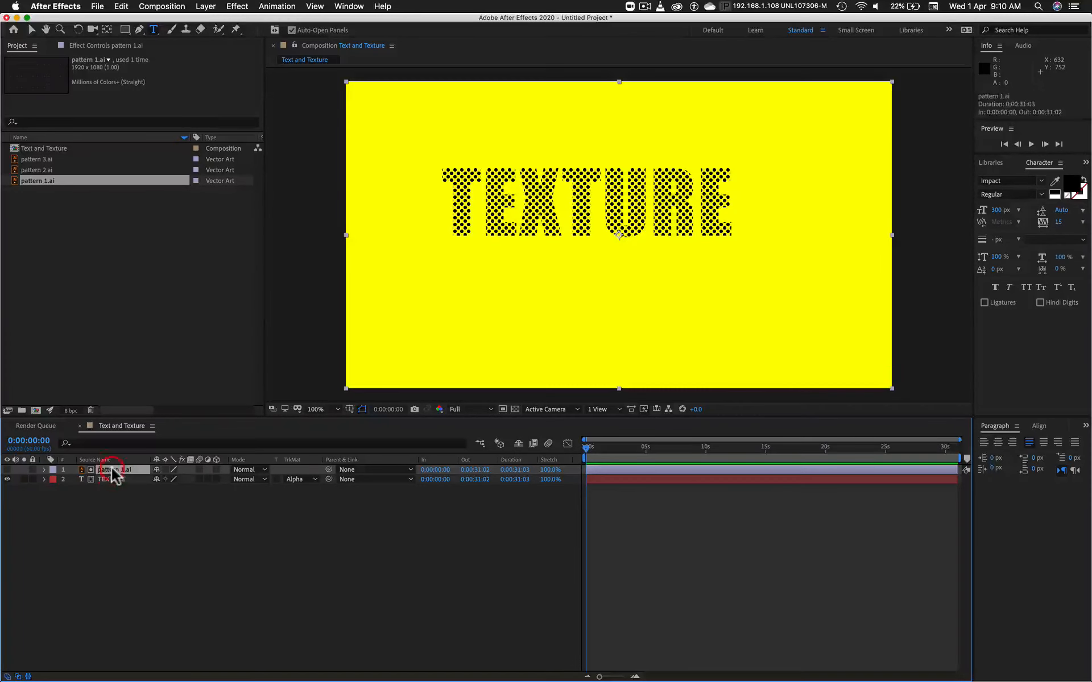
click(31, 168)
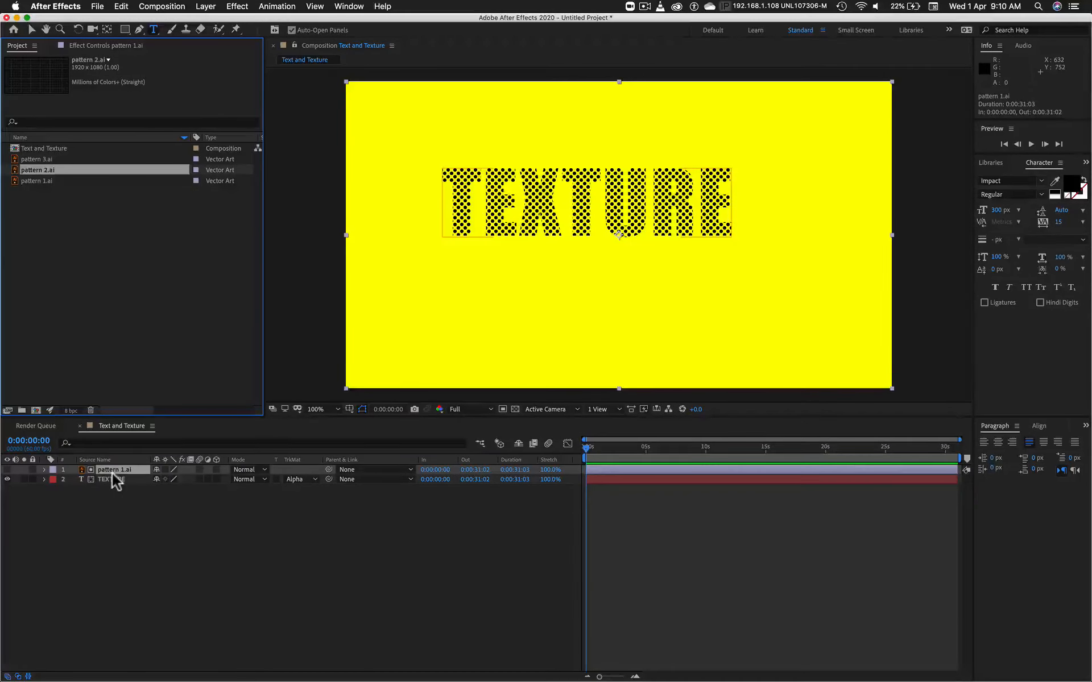
key(p)
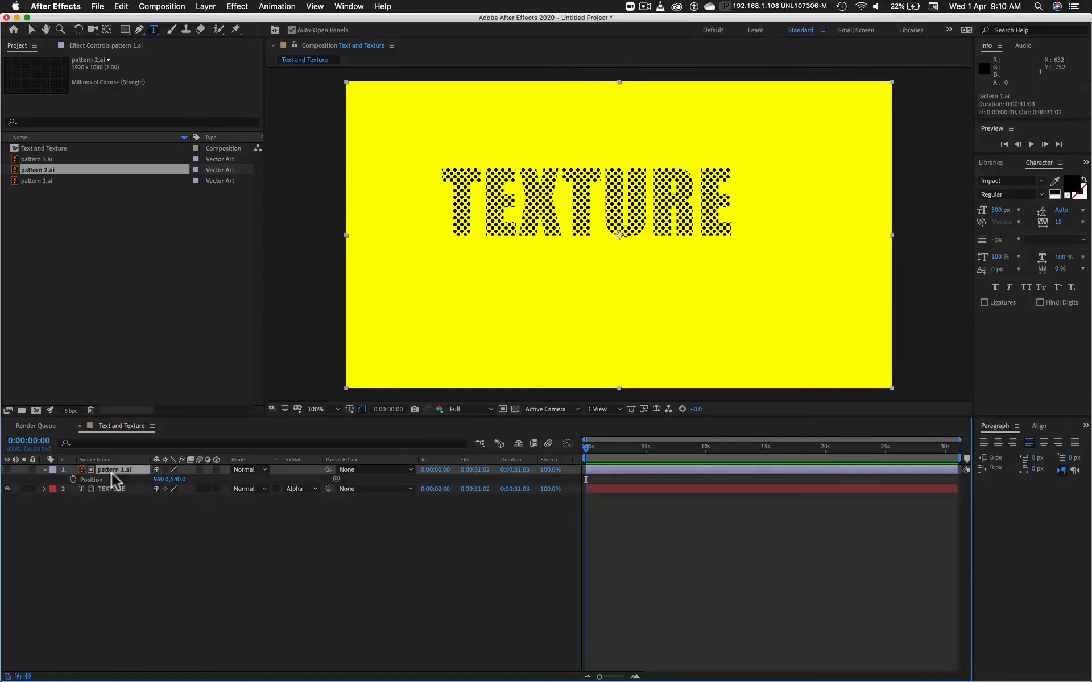
click(73, 479)
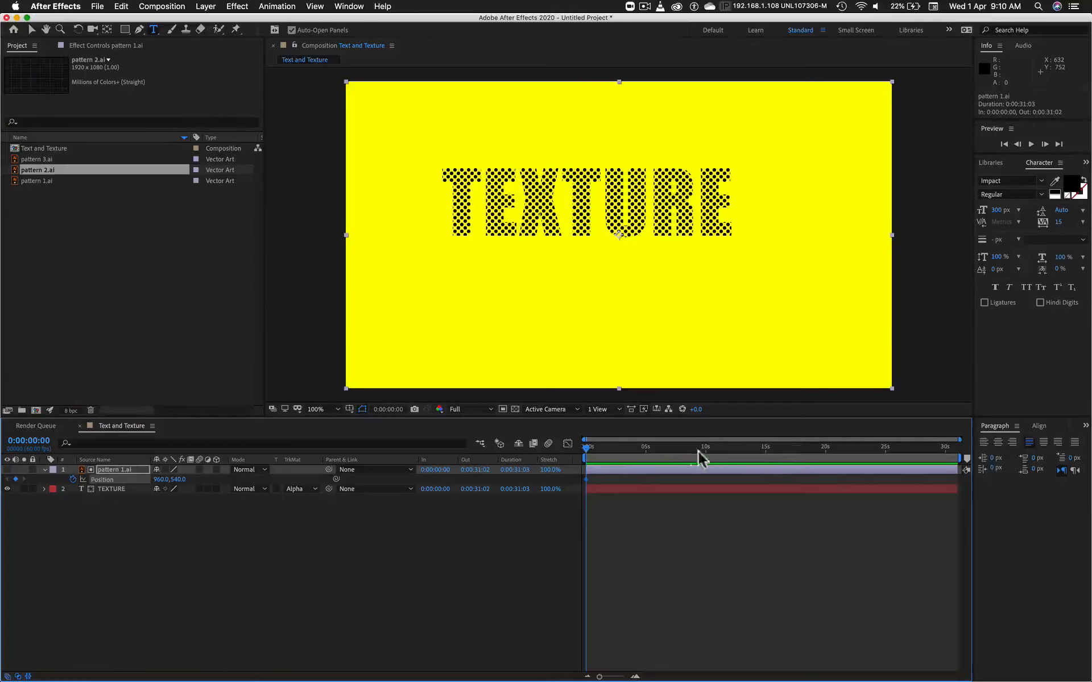
click(619, 449)
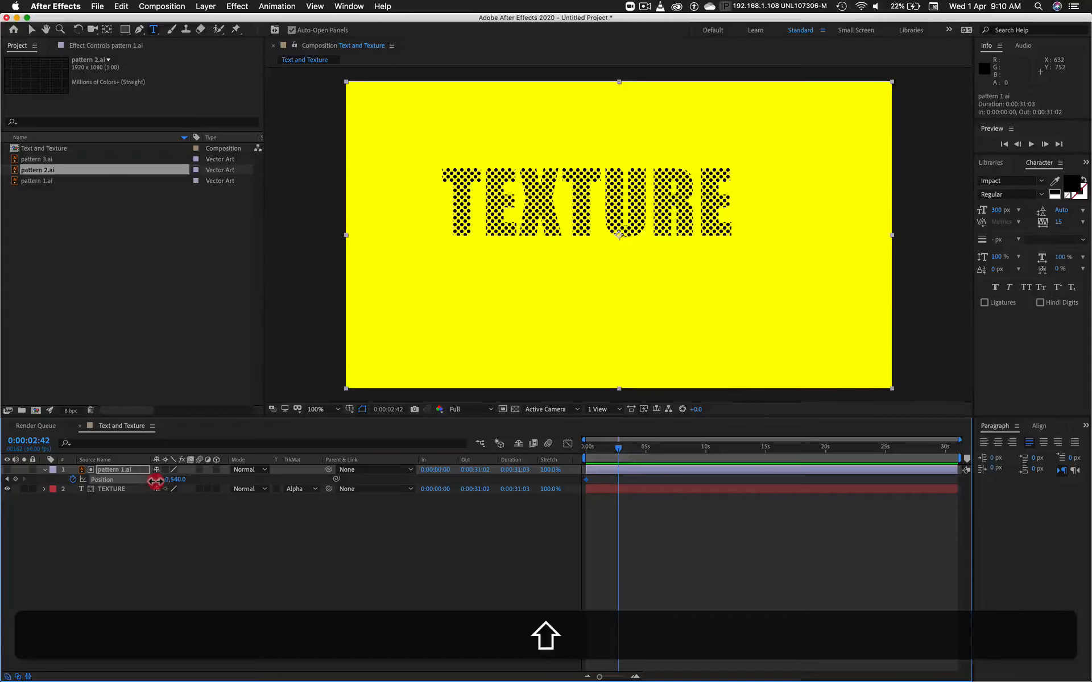
drag(156, 481, 171, 481)
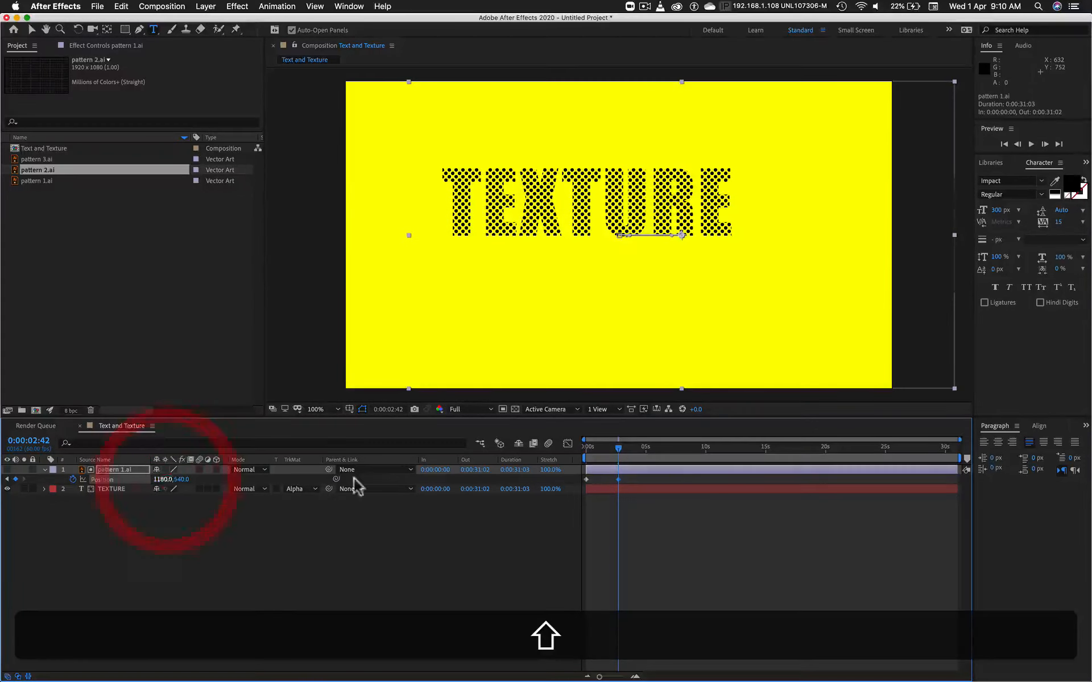
Step: Preview the dot pattern moving through the TEXTURE text, and stop the playback
key(space)
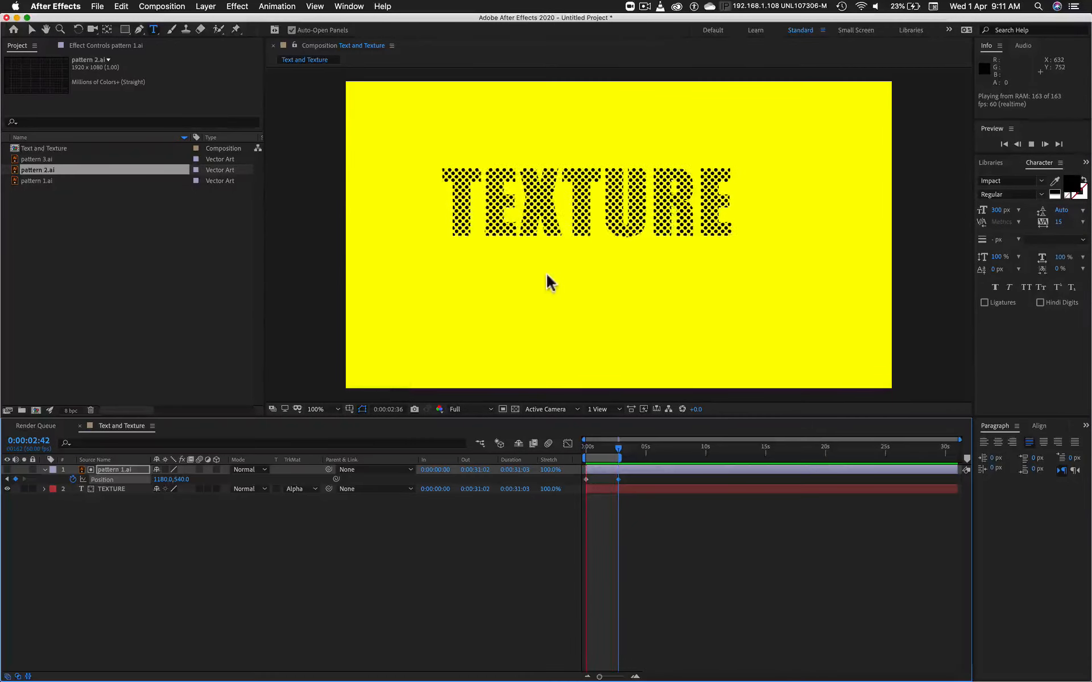
click(110, 468)
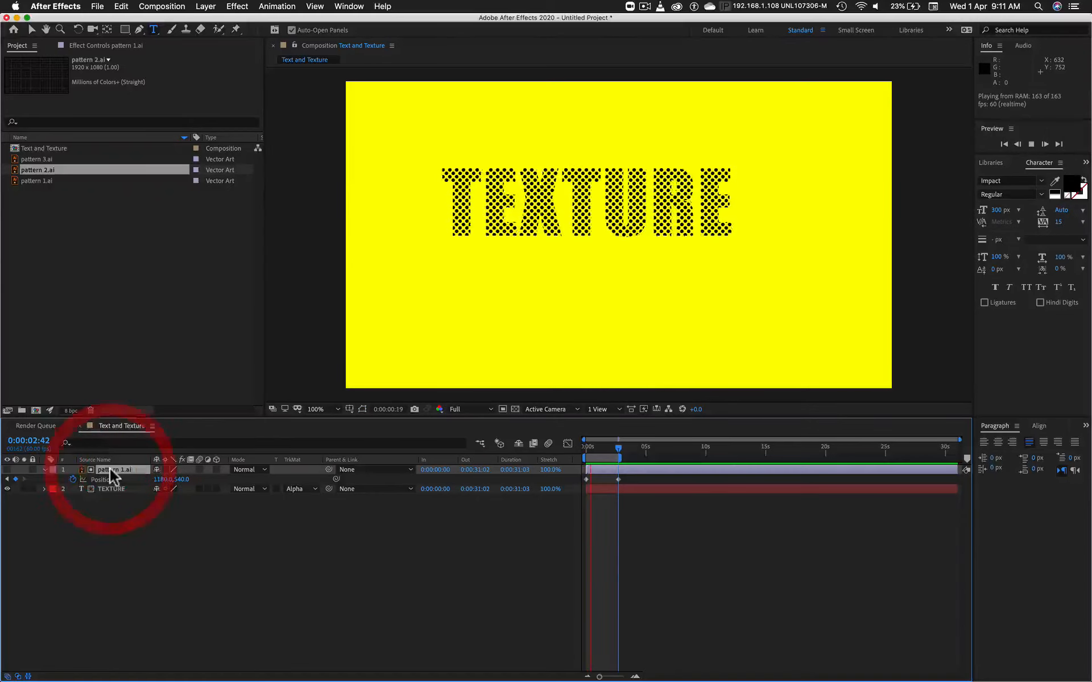
click(29, 168)
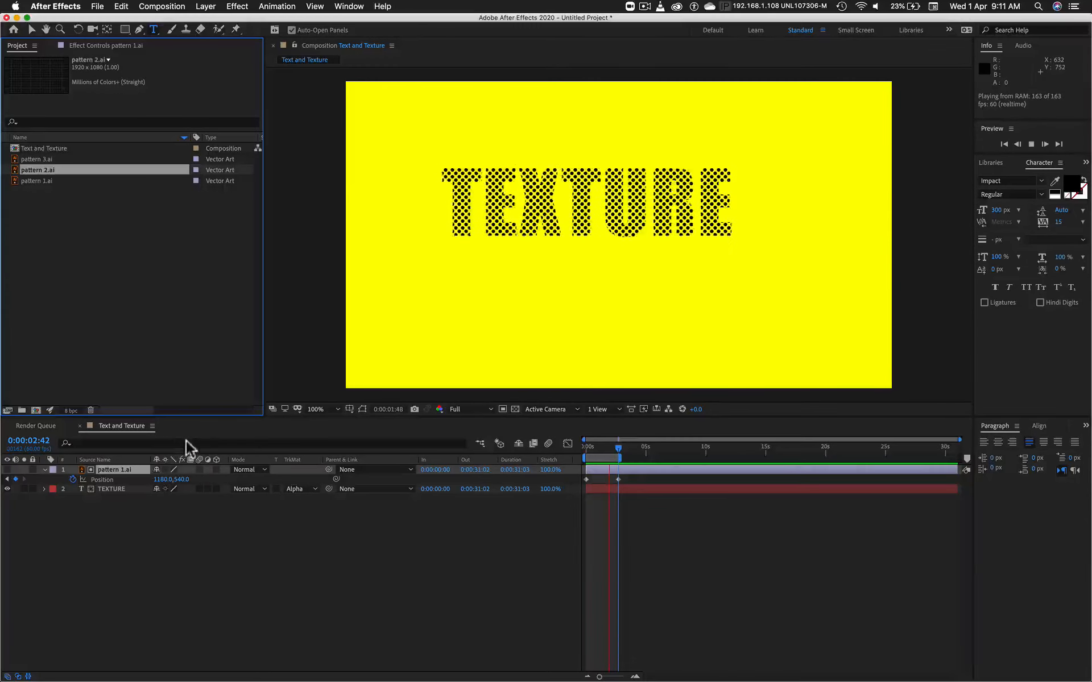
key(space)
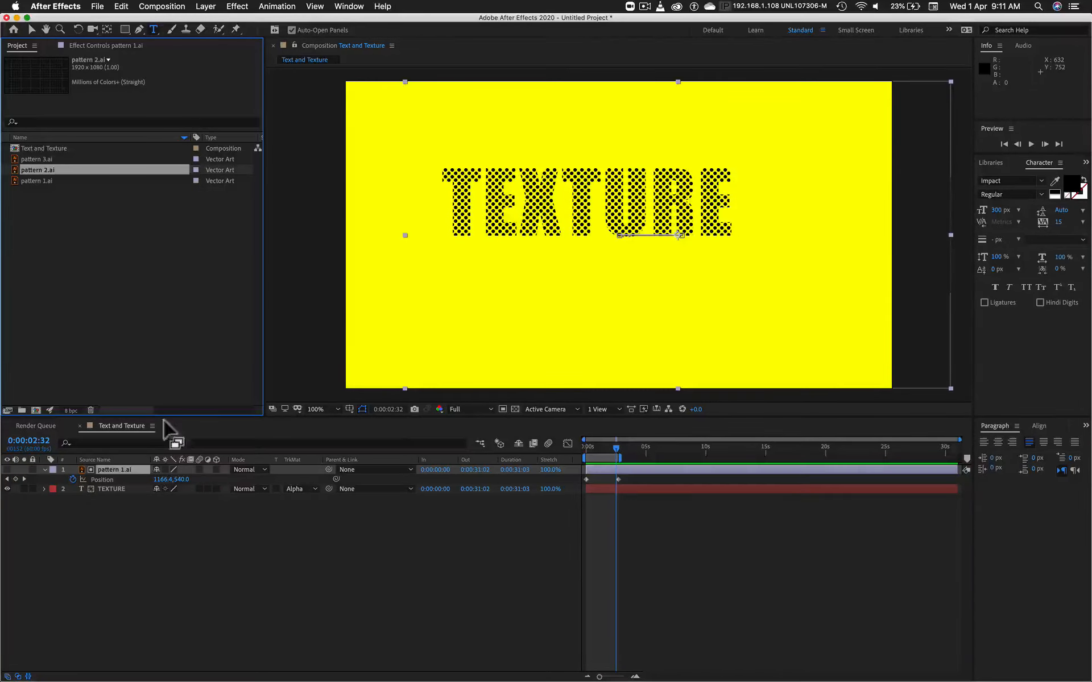
Step: Select the pattern 1.ai layer in the composition and the pattern 2.ai footage as its replacement source
click(120, 470)
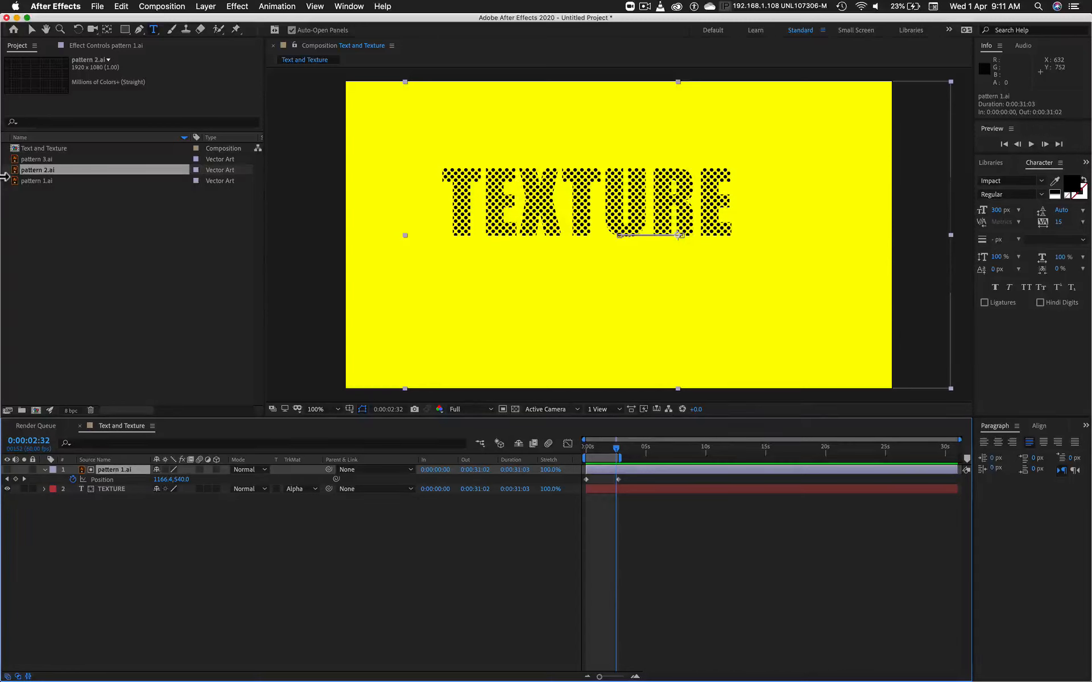
click(134, 535)
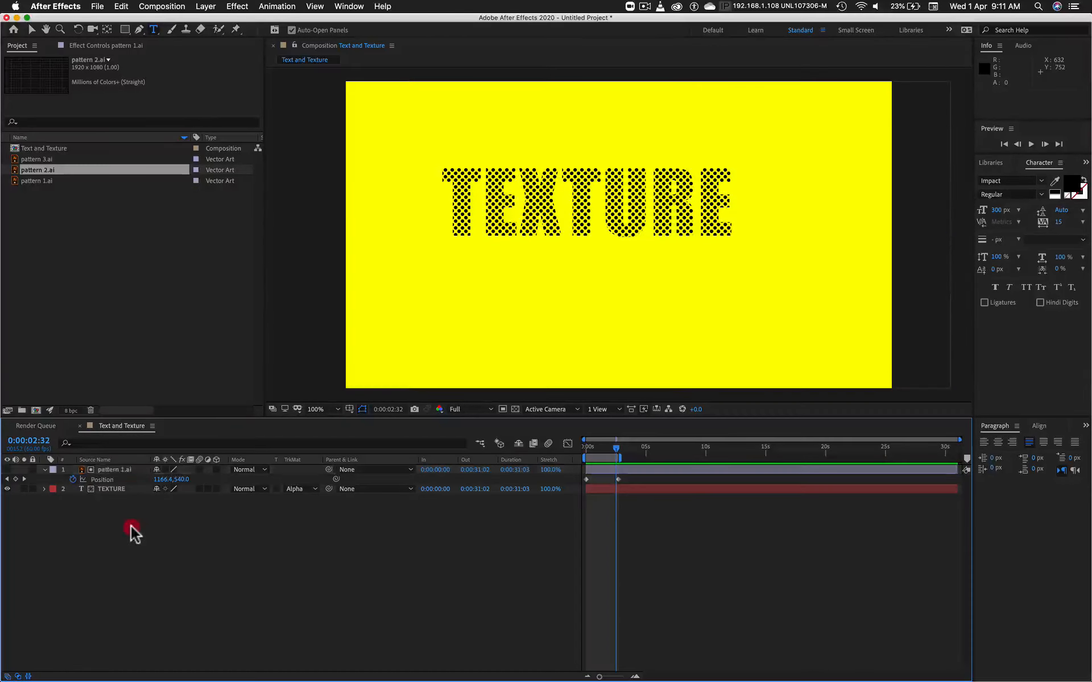
click(109, 468)
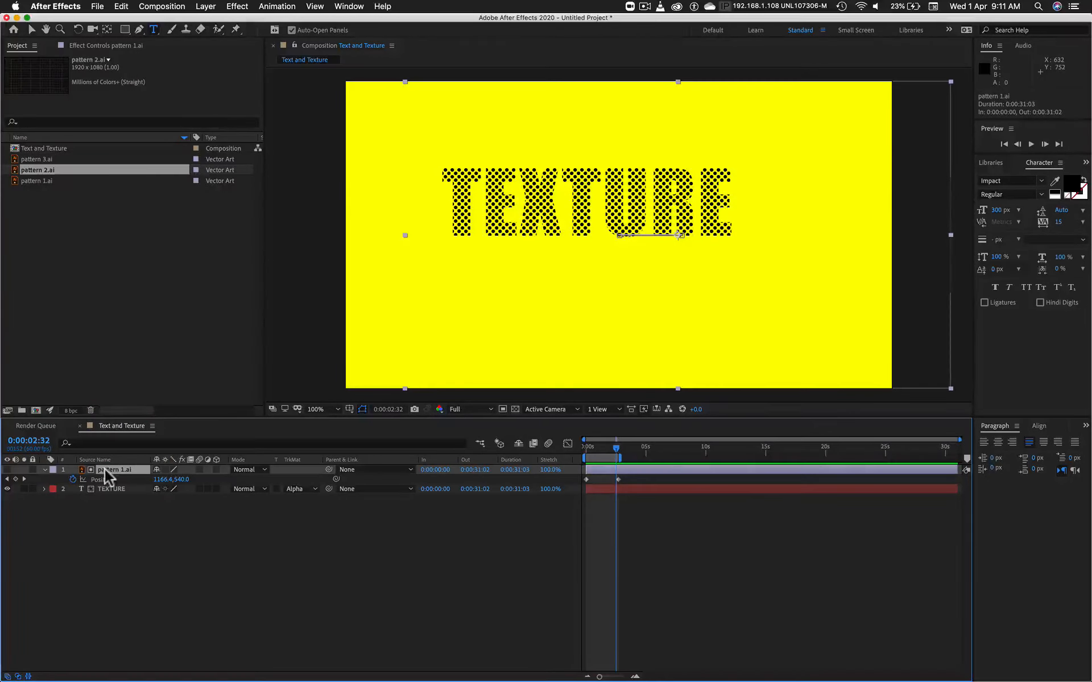
click(105, 469)
click(31, 170)
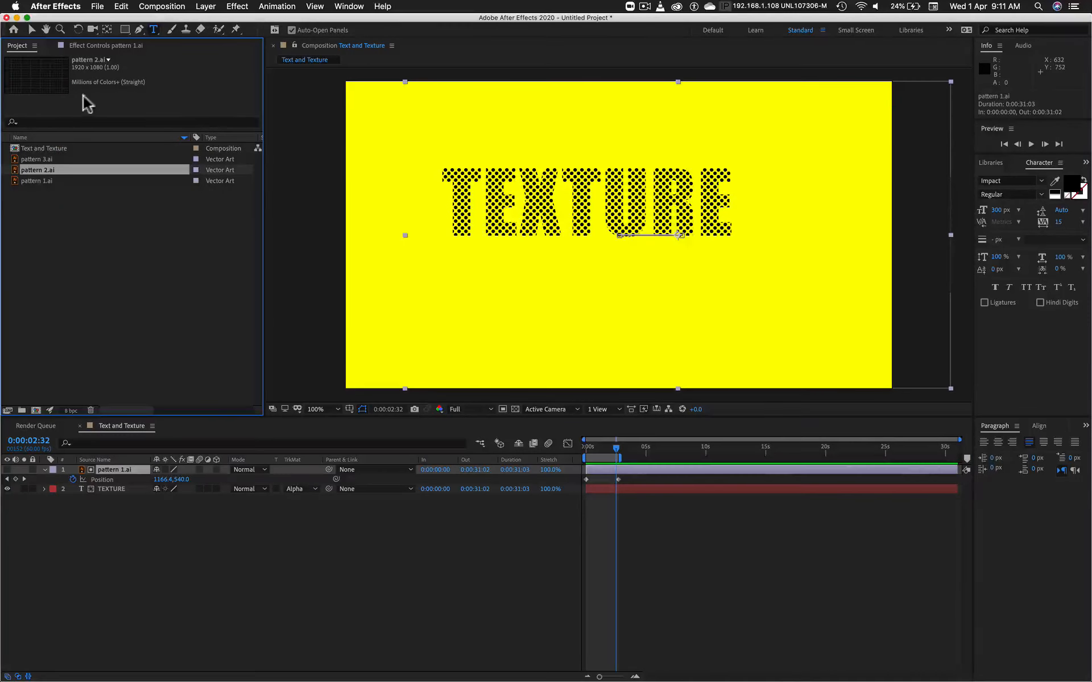
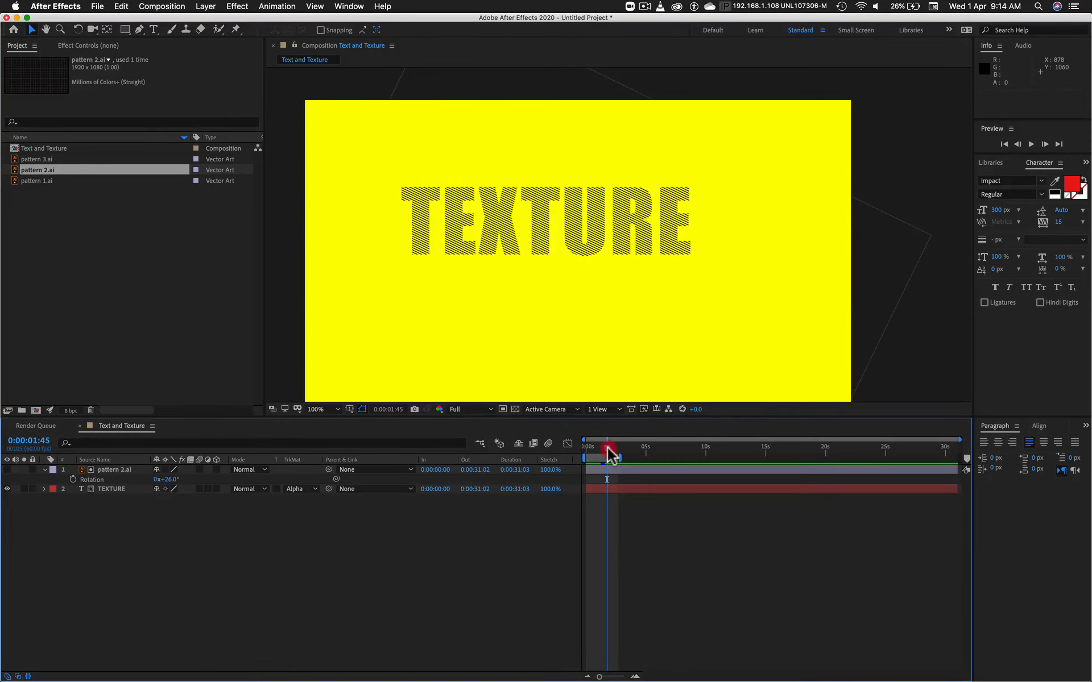
Step: Move the current time to 0:00:02:17 and delete the TEXTURE text layer from the composition
mouse_move(610, 454)
mouse_down()
mouse_move(583, 452)
mouse_move(613, 451)
mouse_up()
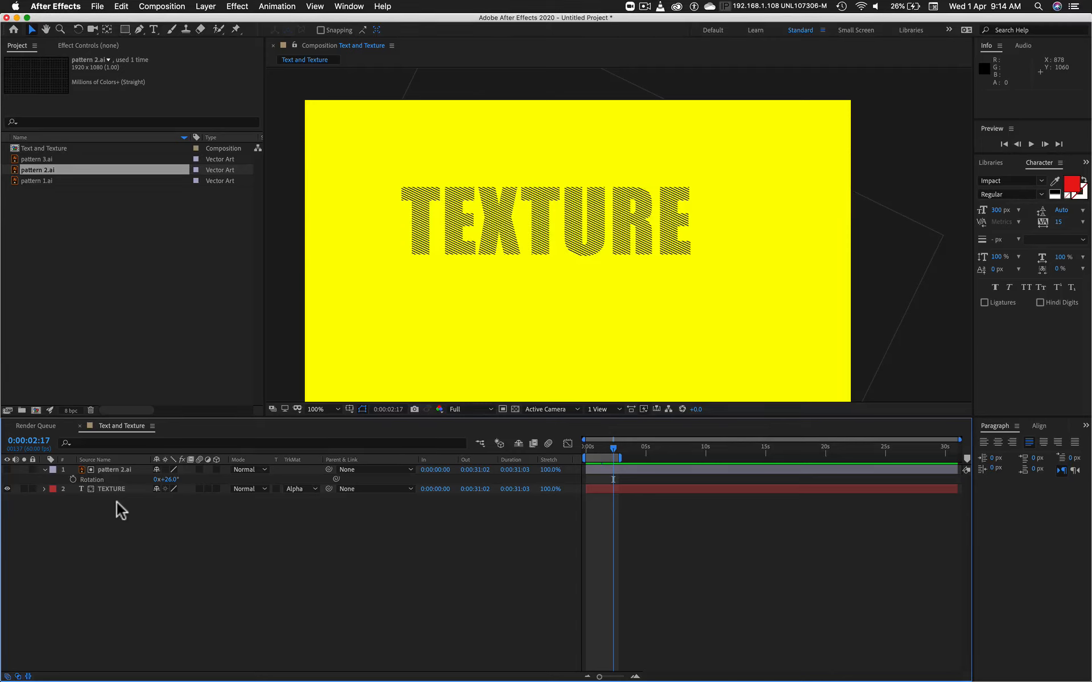
click(113, 489)
key(BackSpace)
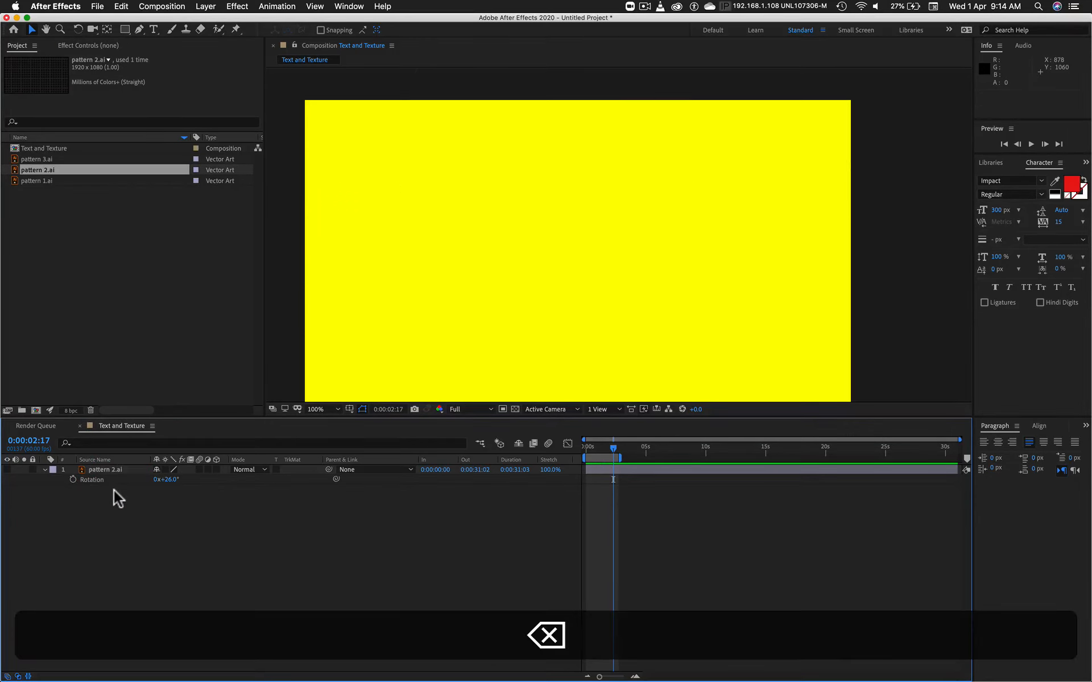
Step: Make the pattern 2.ai layer visible and replace its source with the pattern 1.ai footage
click(112, 469)
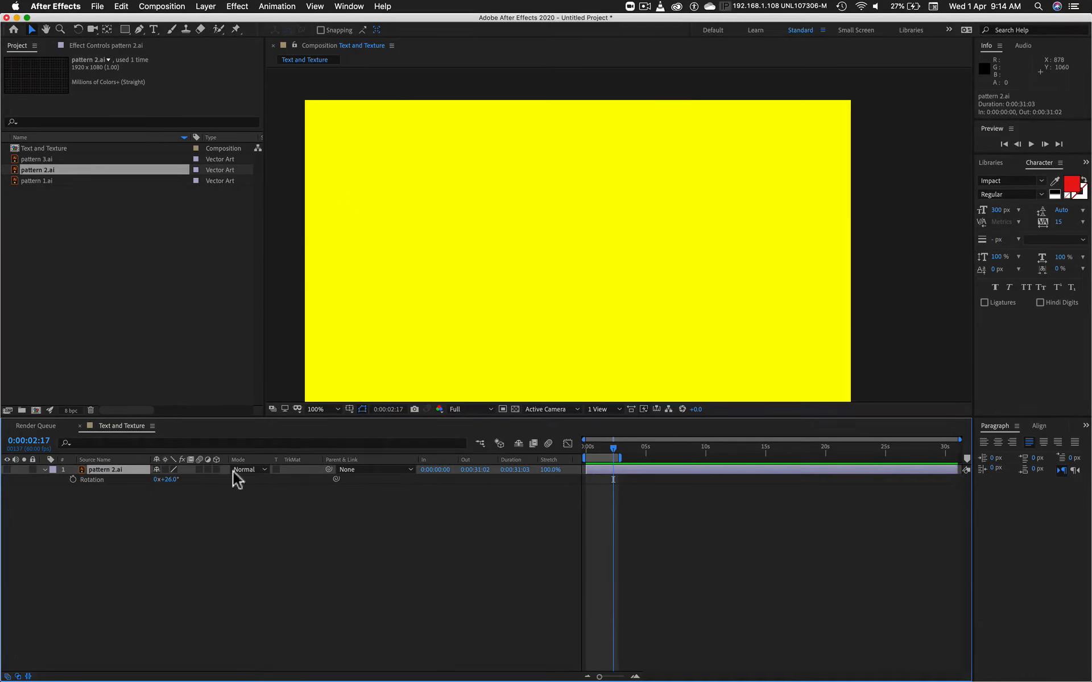
click(7, 470)
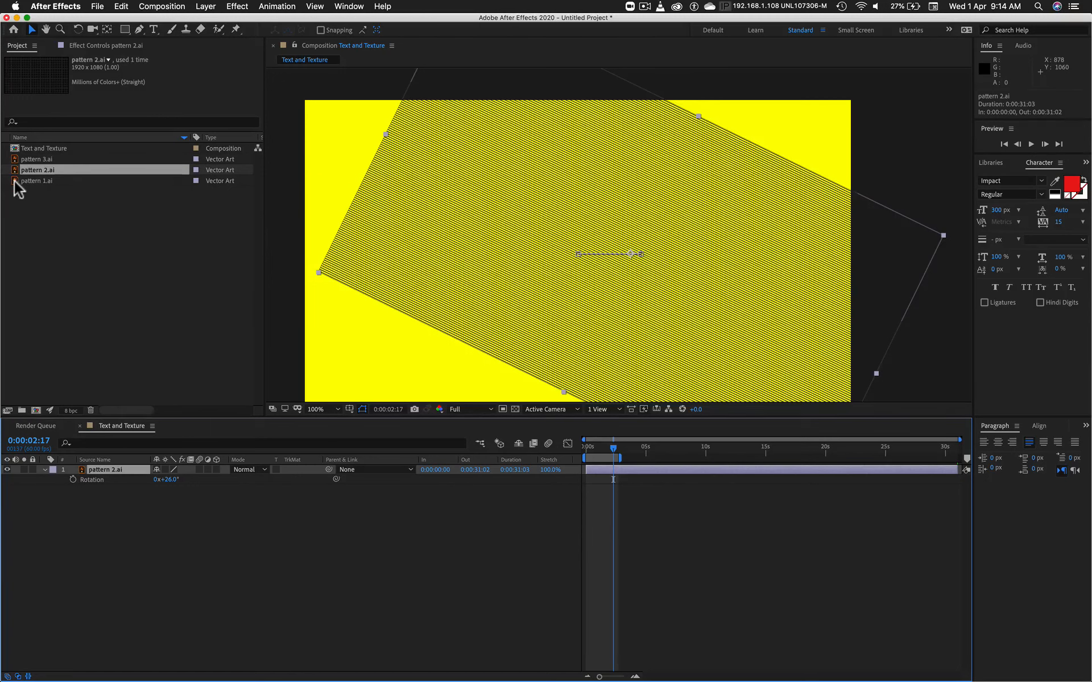
drag(14, 181, 104, 470)
key(alt)
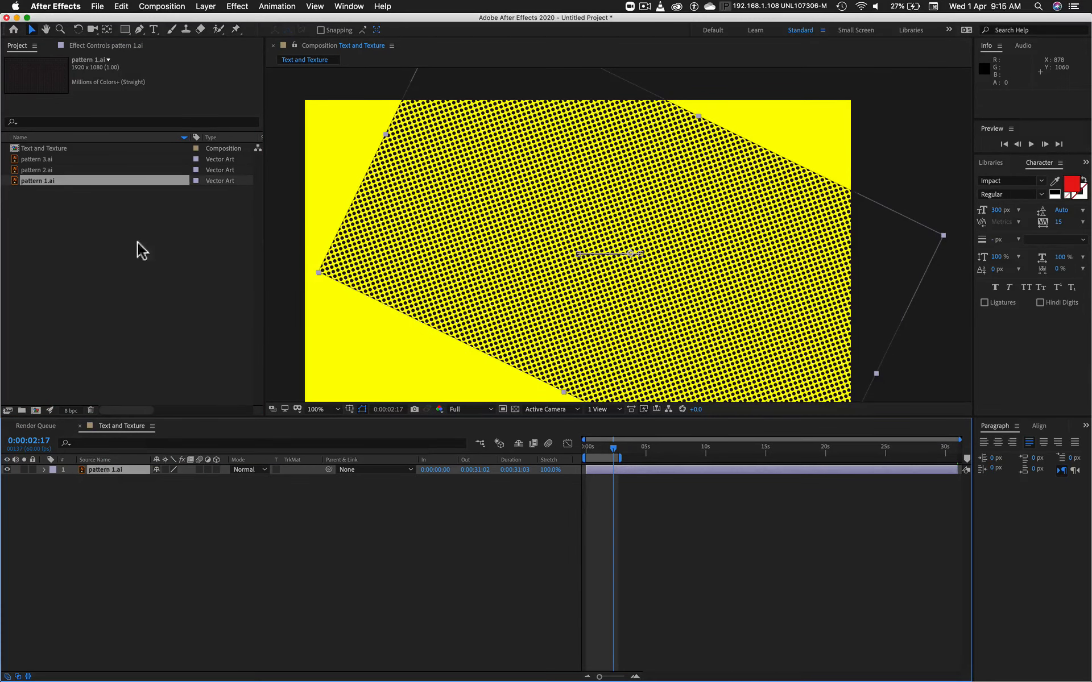
Step: Import 3D Positoning.psd from the Supplimental Files folder as footage with merged layers
double_click(128, 258)
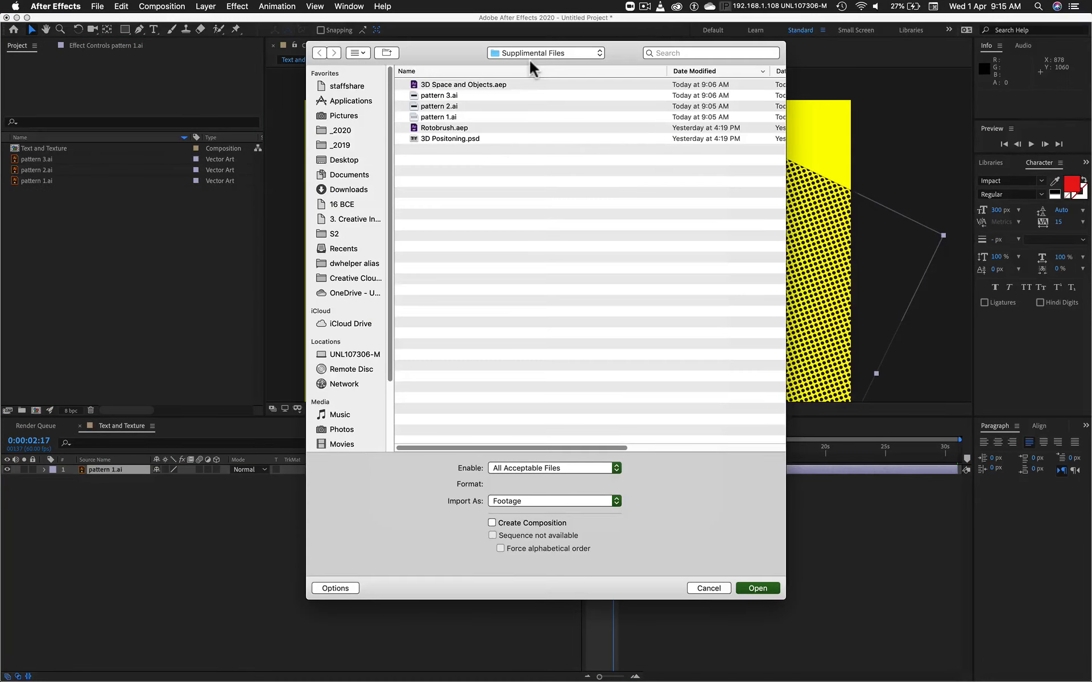
click(442, 140)
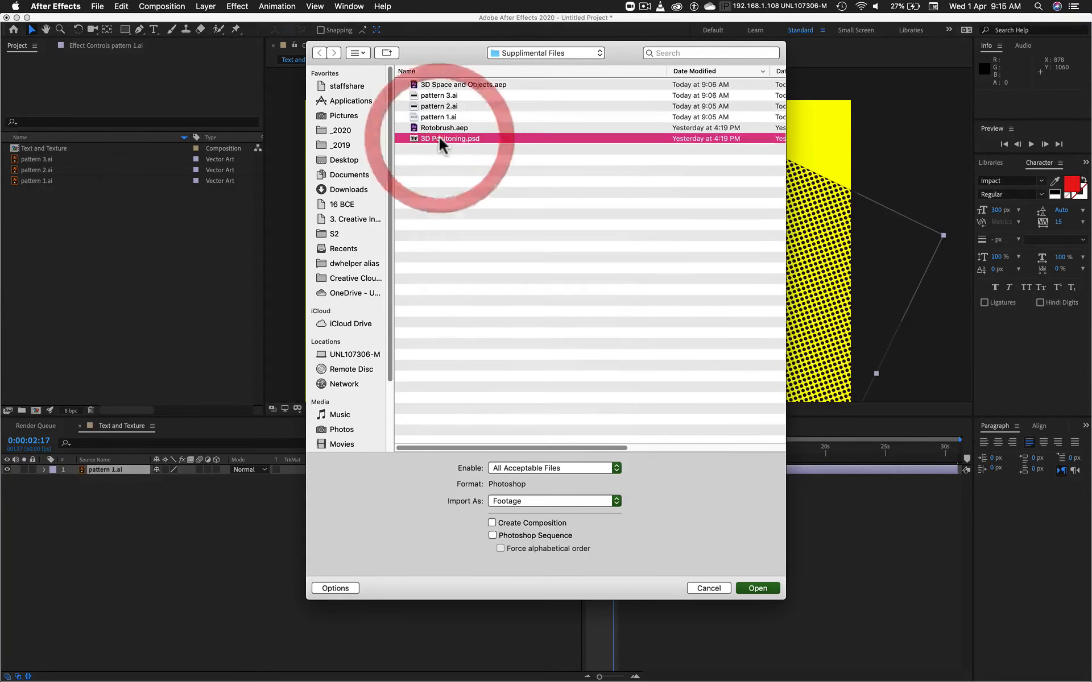
click(764, 589)
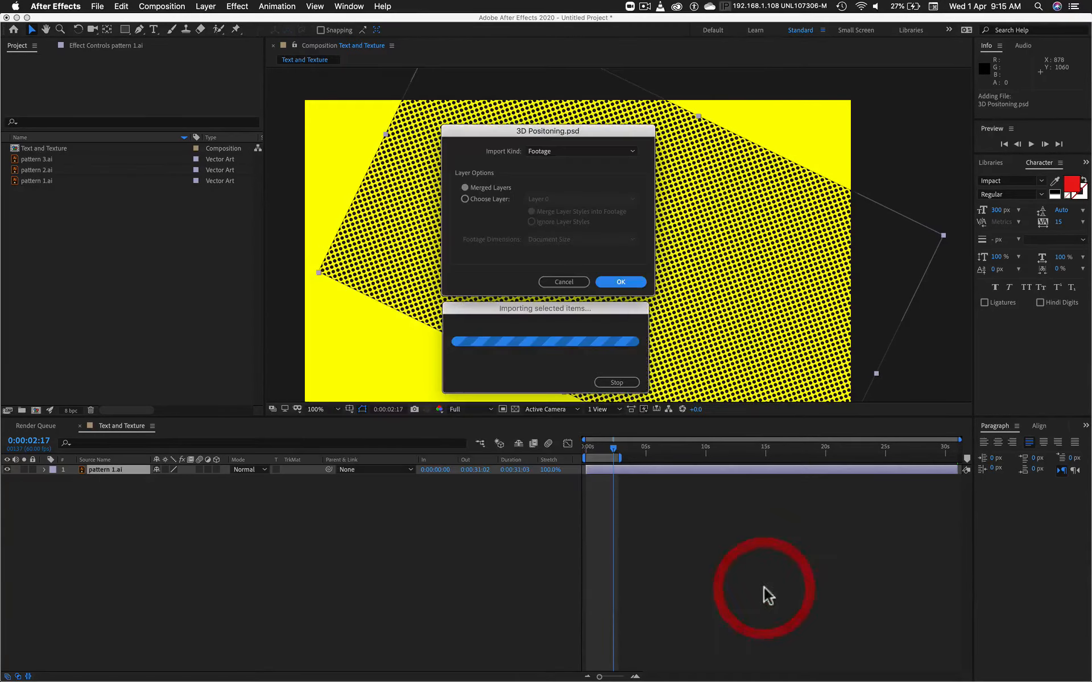
click(626, 281)
Step: Add 3D Positoning.psd to the composition below the pattern 1.ai layer and set its Scale to 280%
drag(50, 80, 85, 566)
key(s)
drag(172, 490, 184, 495)
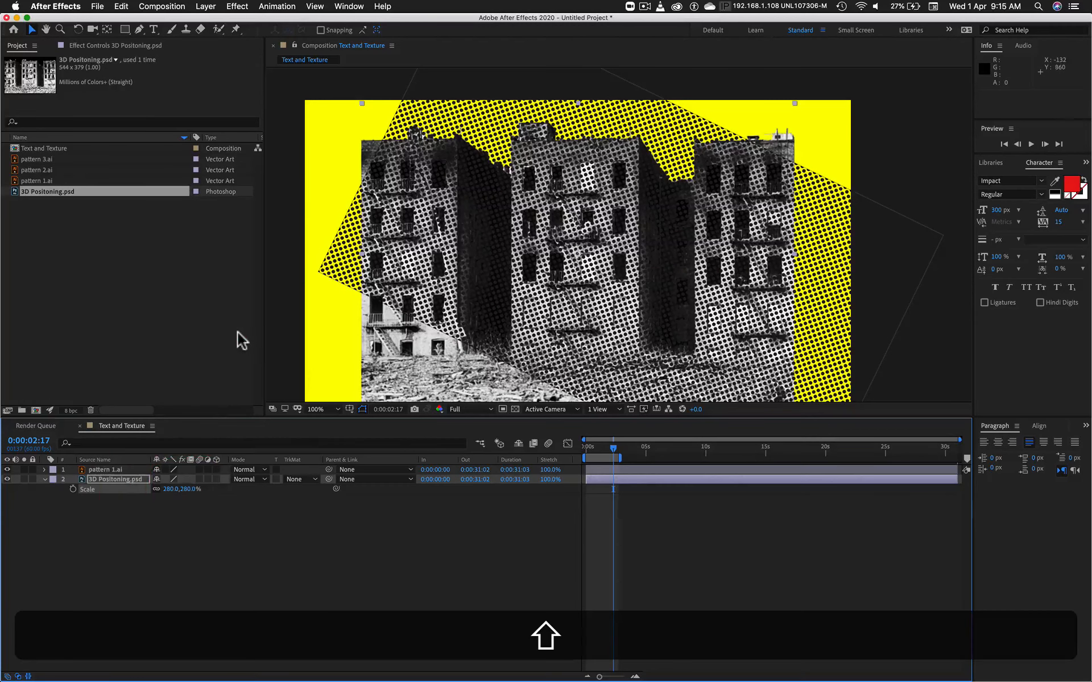
click(232, 334)
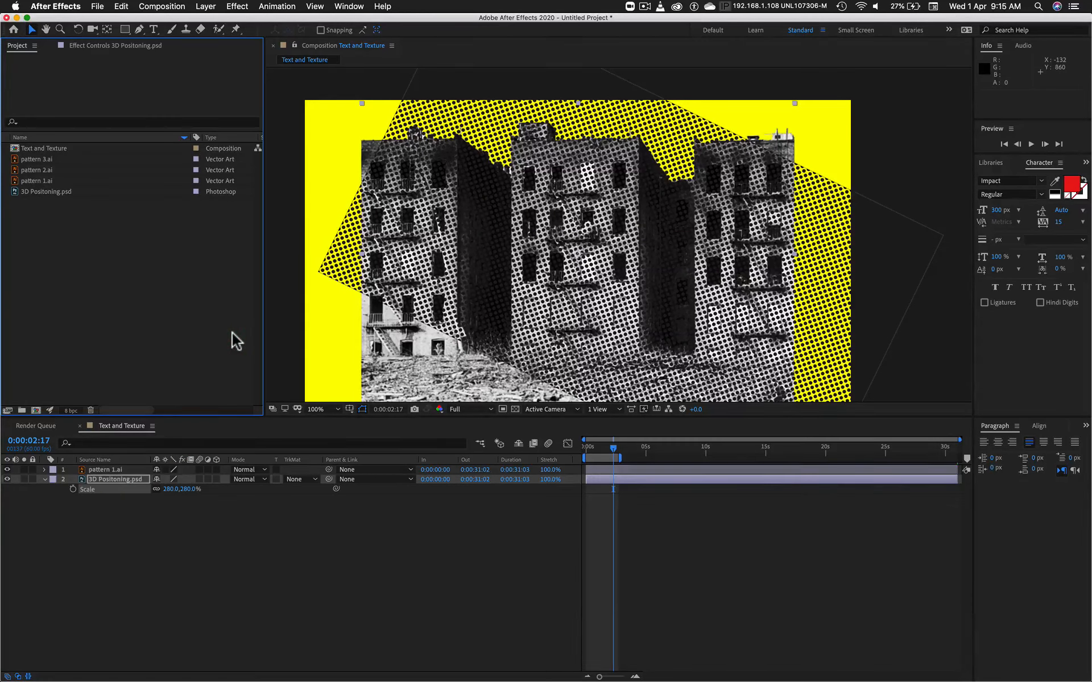
Step: Set the pattern 1.ai layer's Rotation to 0°
click(101, 470)
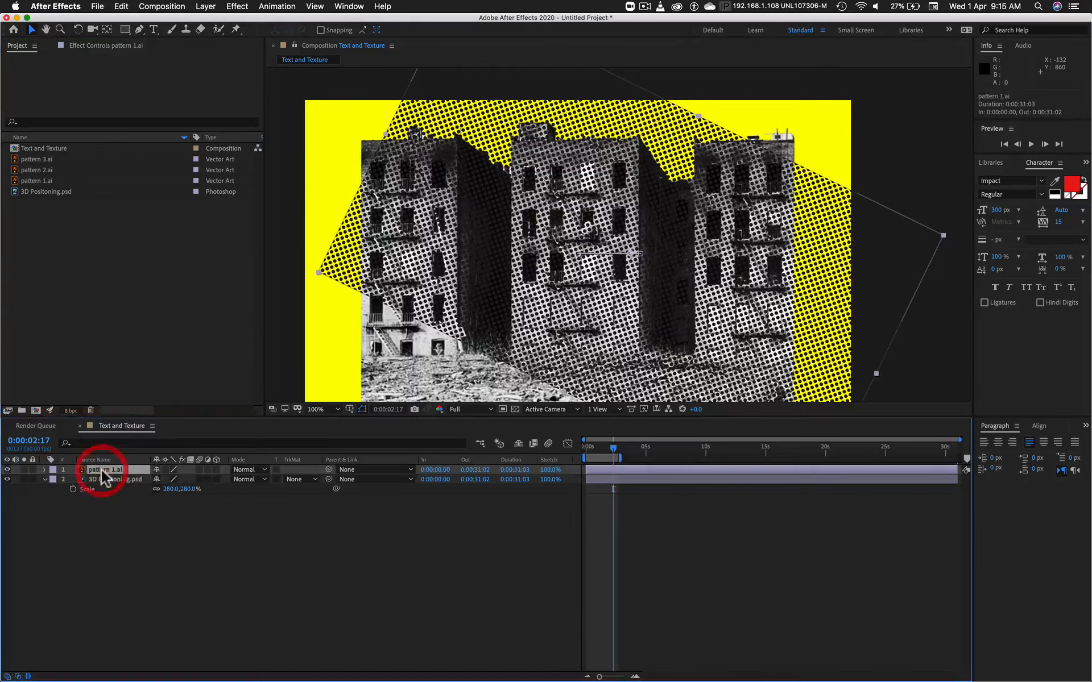
key(r)
click(171, 480)
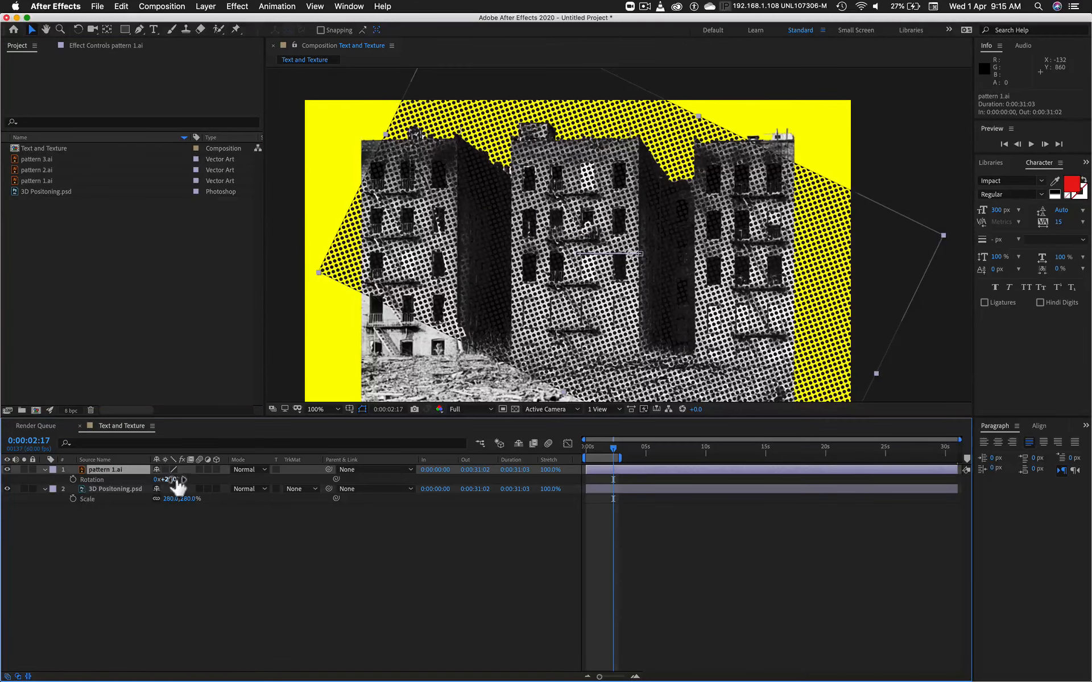
text(26)
key(Return)
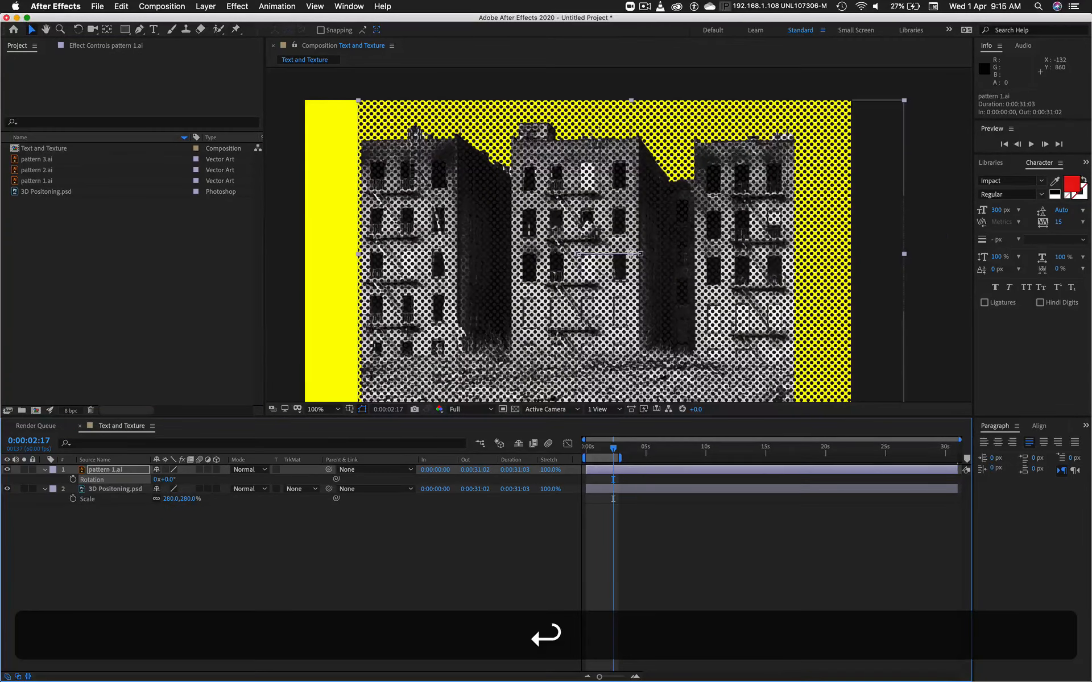
Step: Set the pattern 1.ai layer's Position to 960, 540 at 0:00:02:17
key(p)
drag(160, 480, 60, 487)
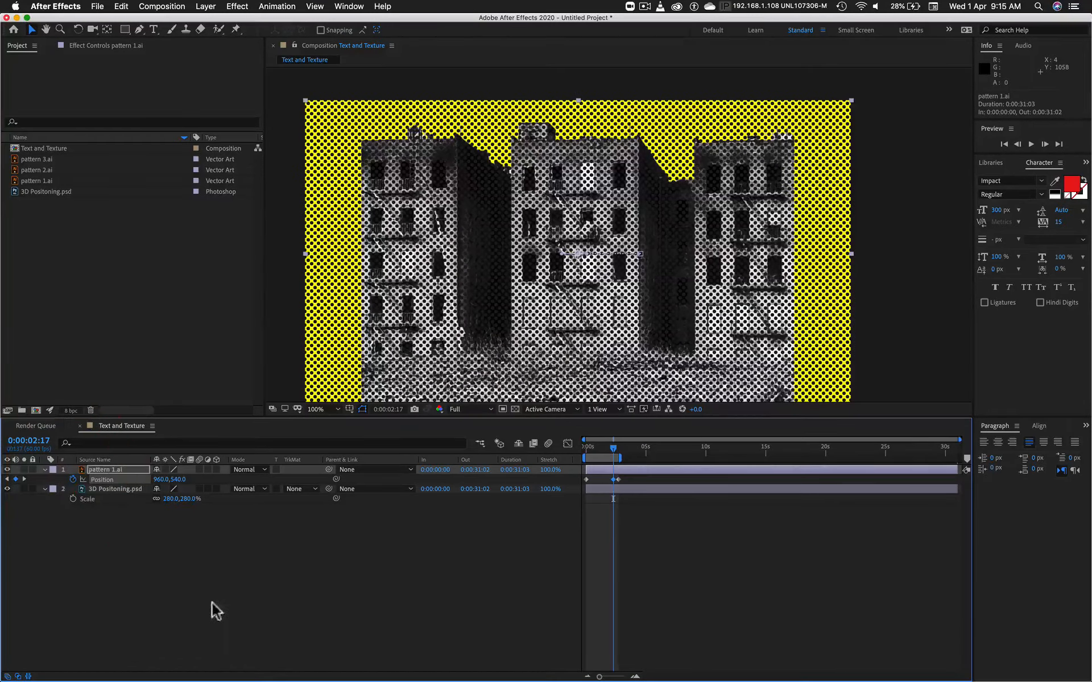
click(227, 589)
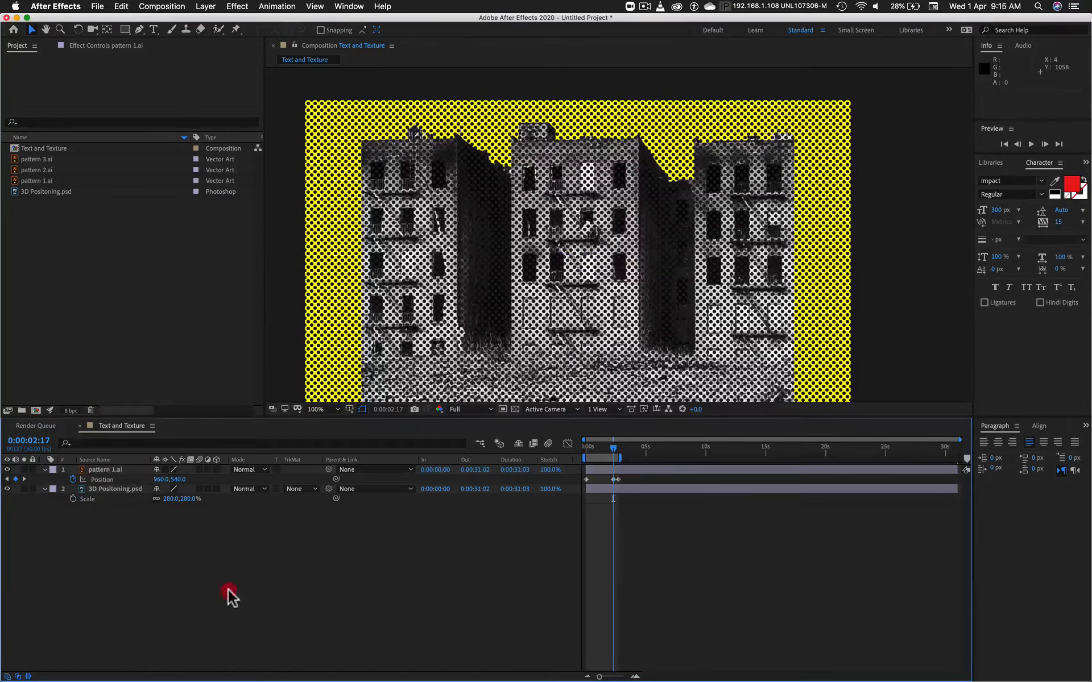
Step: Select the pattern 1.ai layer, widen the column beside the composition view and show Effects & Presets there
click(104, 469)
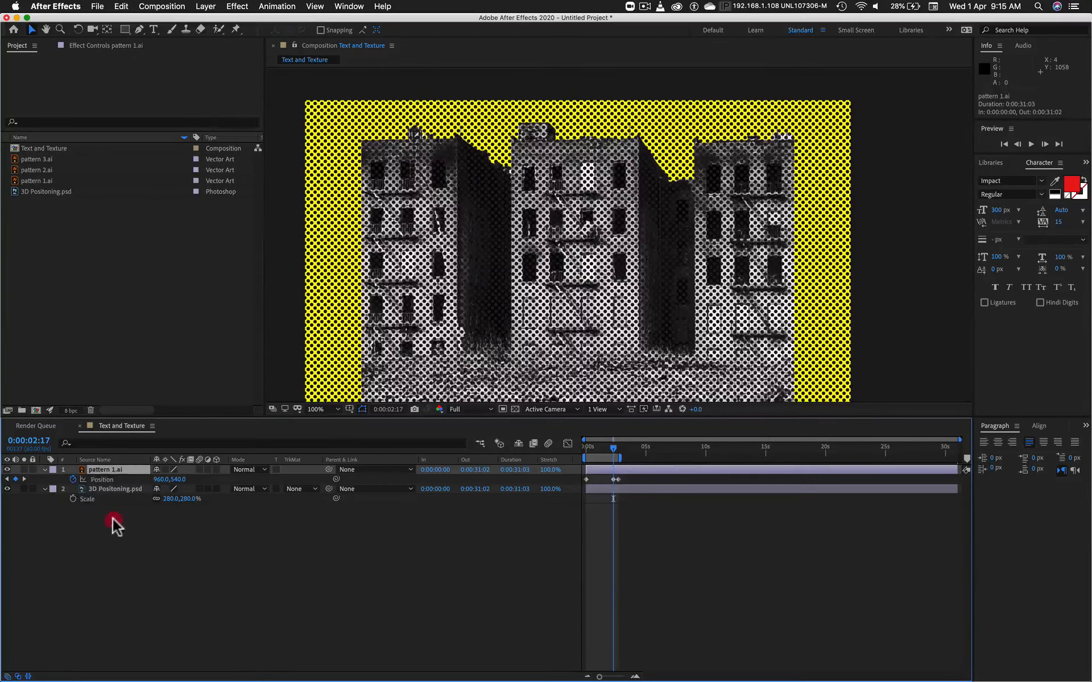
click(99, 499)
shift+click(109, 470)
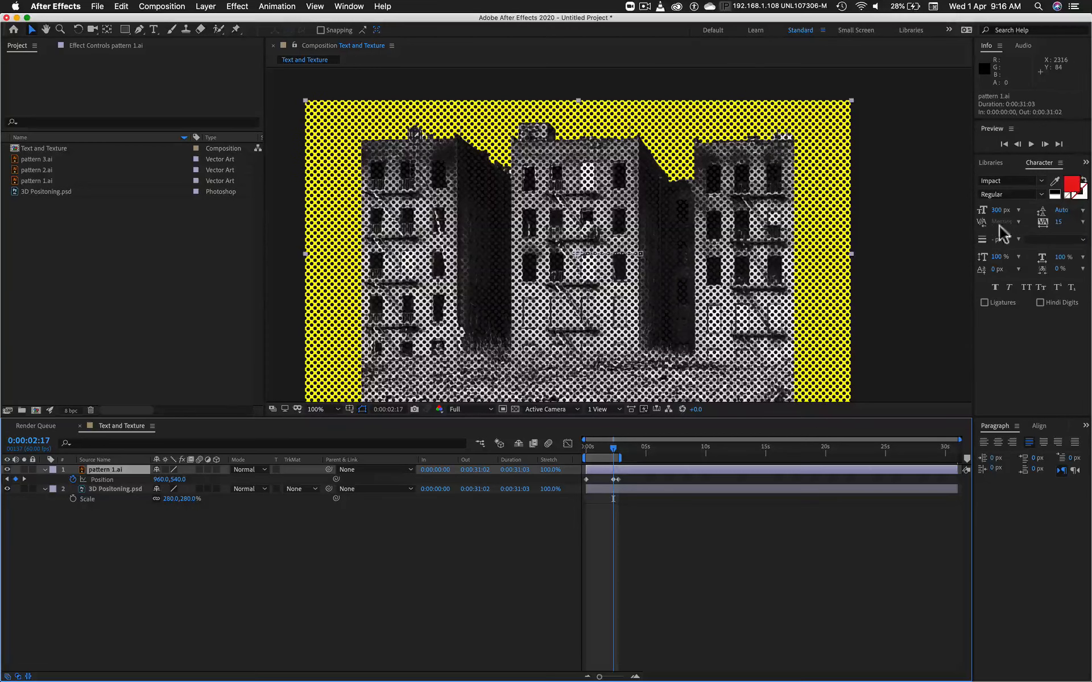
drag(973, 243, 895, 244)
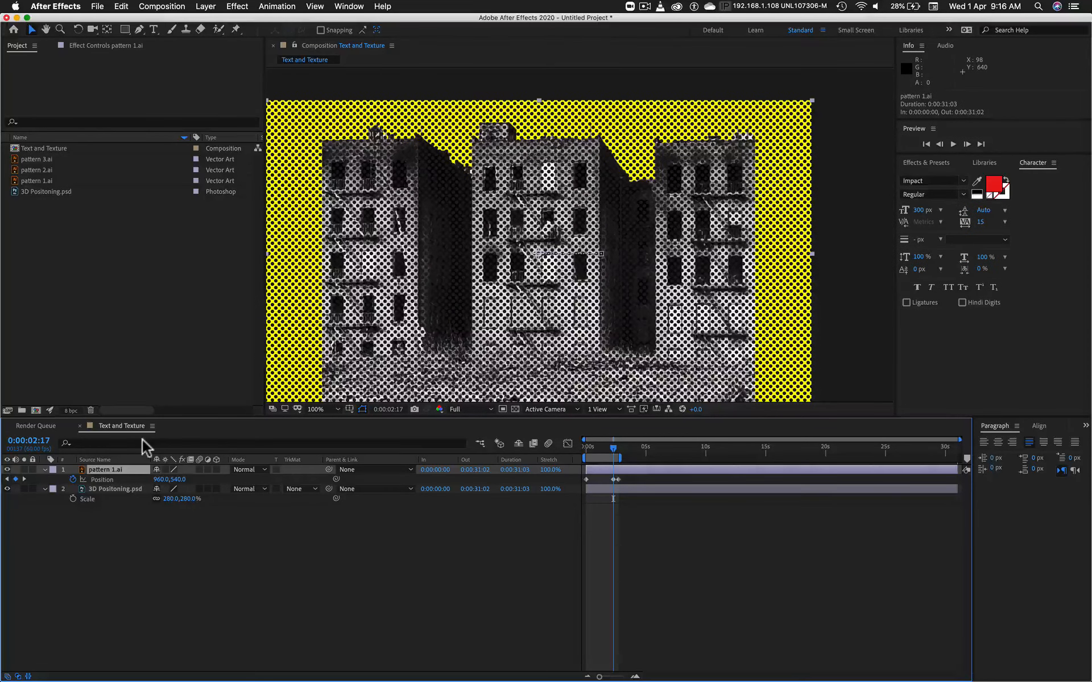
click(927, 164)
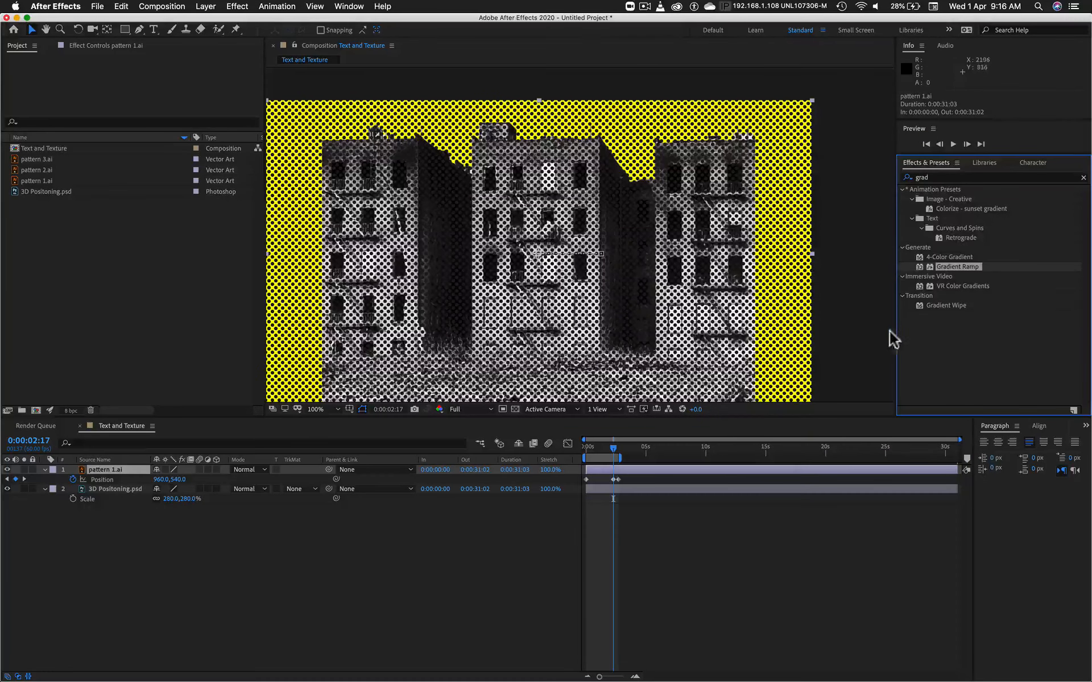
drag(896, 331, 920, 330)
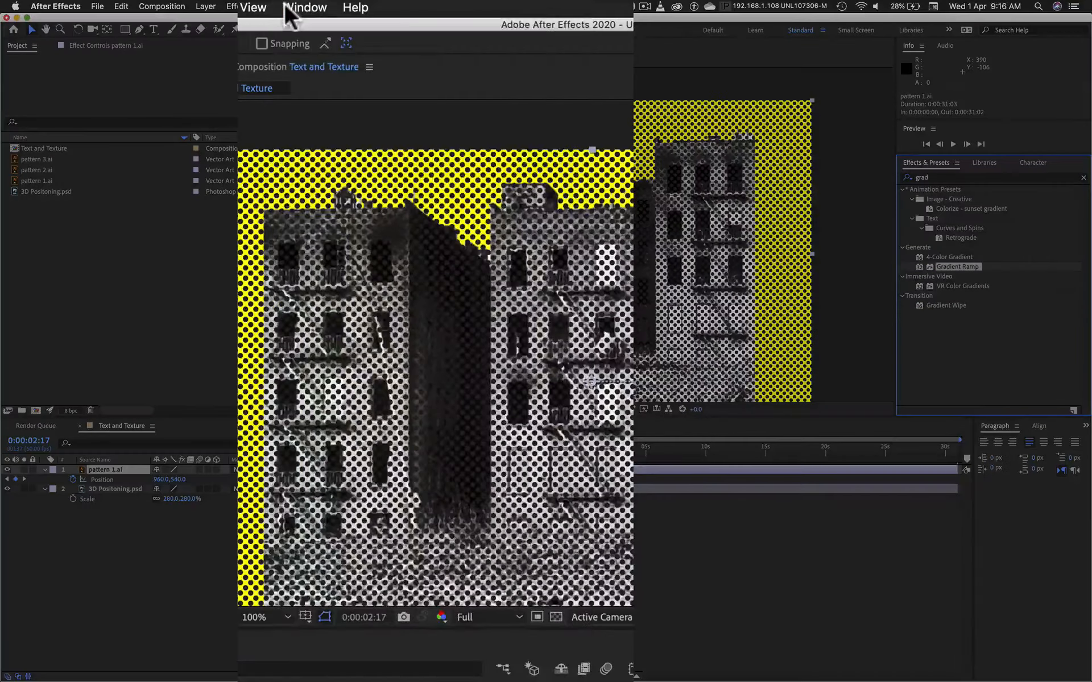
Step: Hide Effects & Presets from the workspace and show it again
click(293, 8)
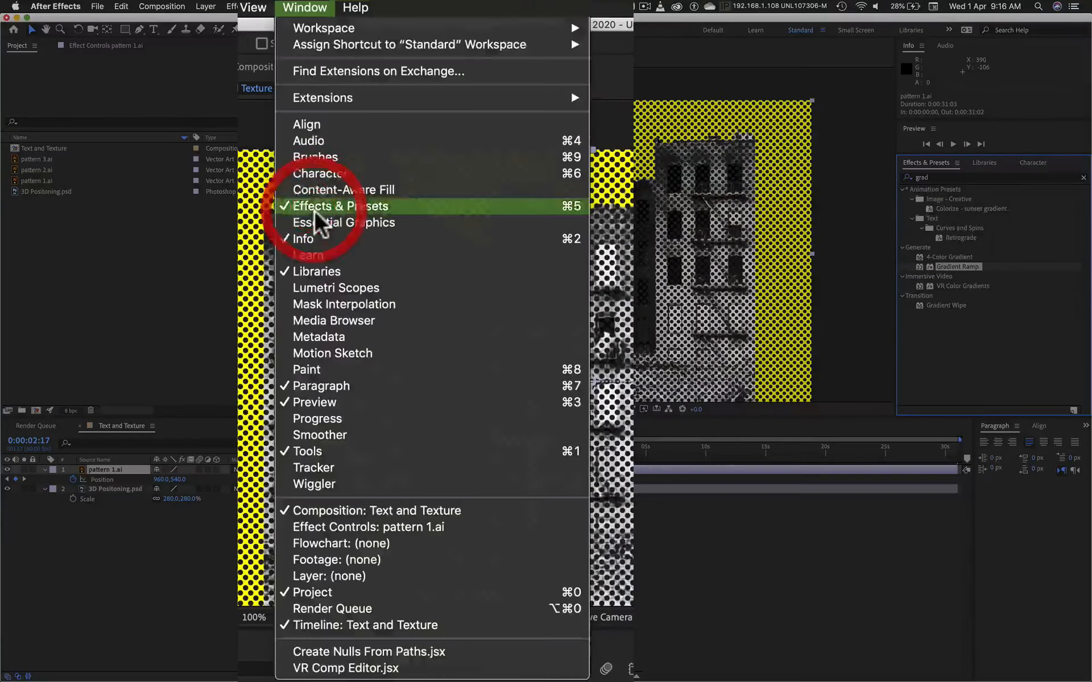
click(313, 207)
click(304, 8)
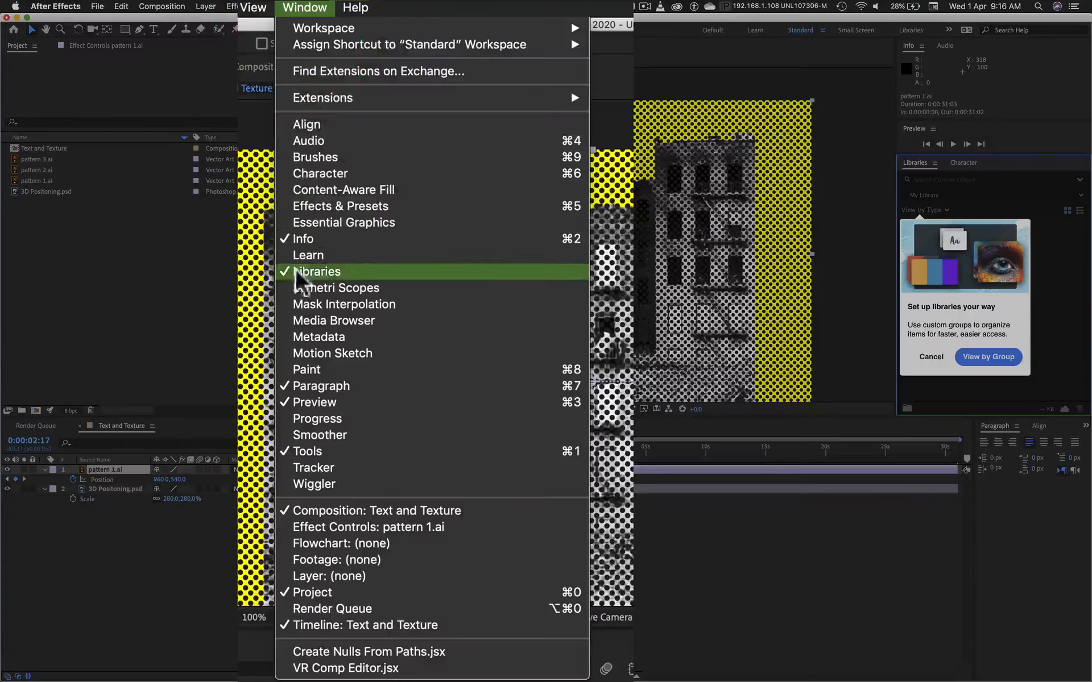
click(305, 206)
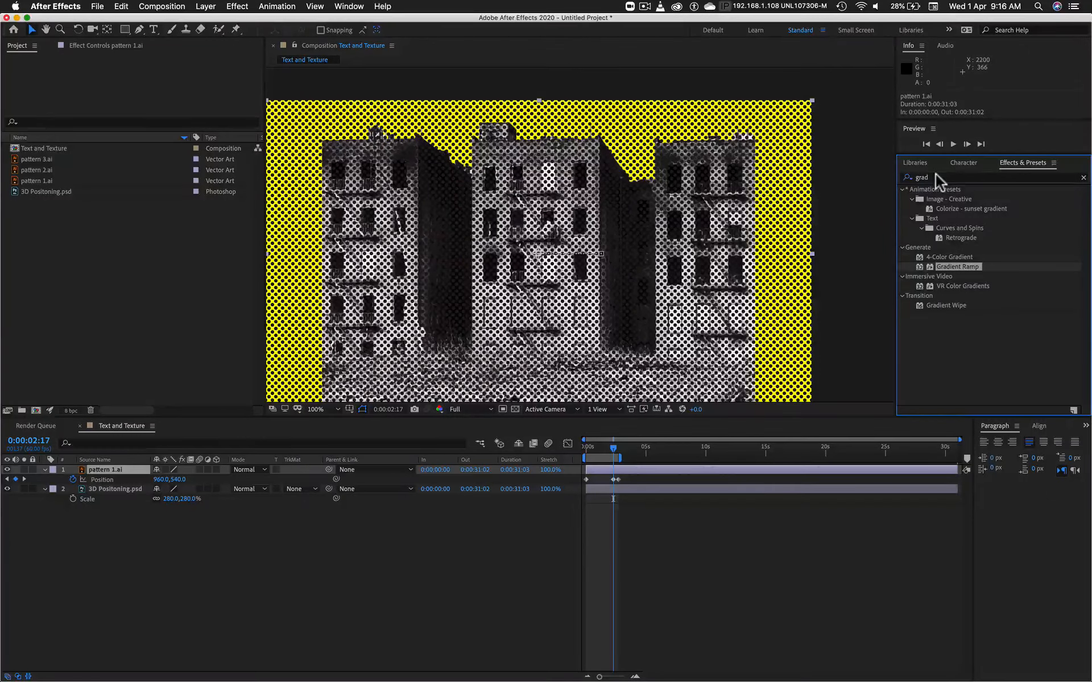
Step: Search the effects for "fil" and apply the Fill effect to the pattern 1.ai layer
click(891, 174)
key(BackSpace)
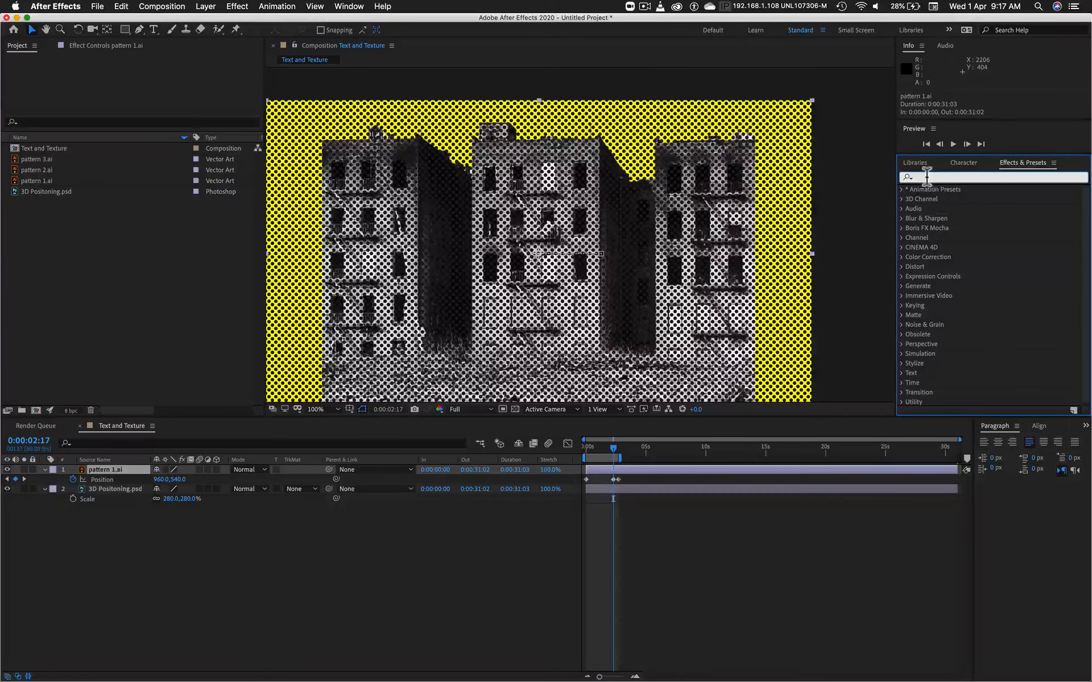
text(fi)
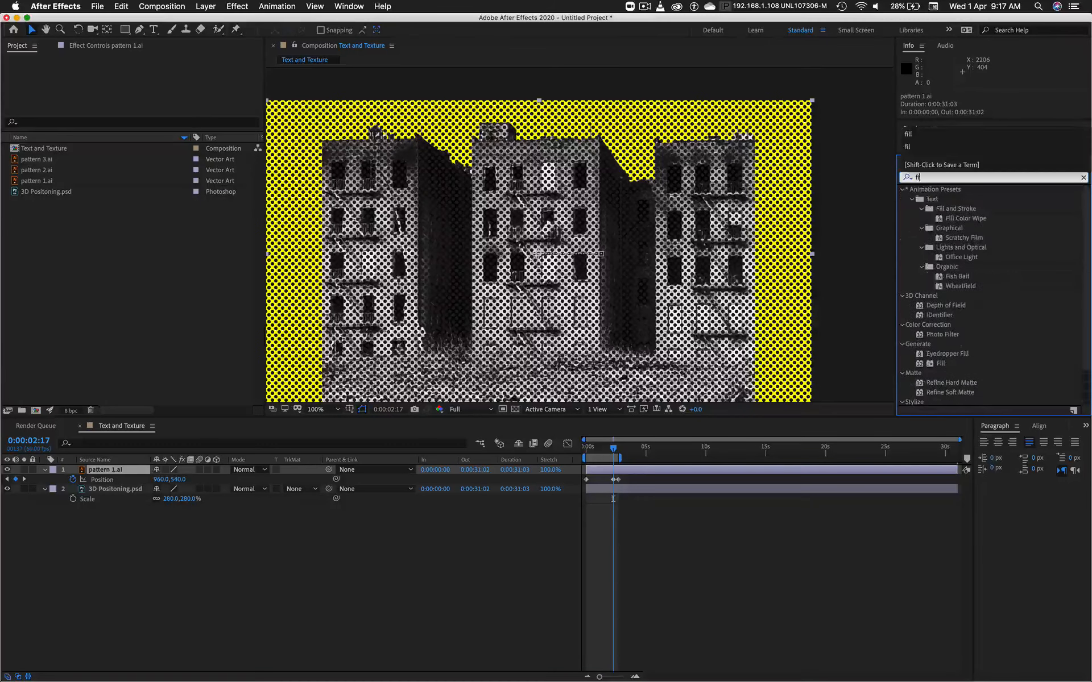
text(l)
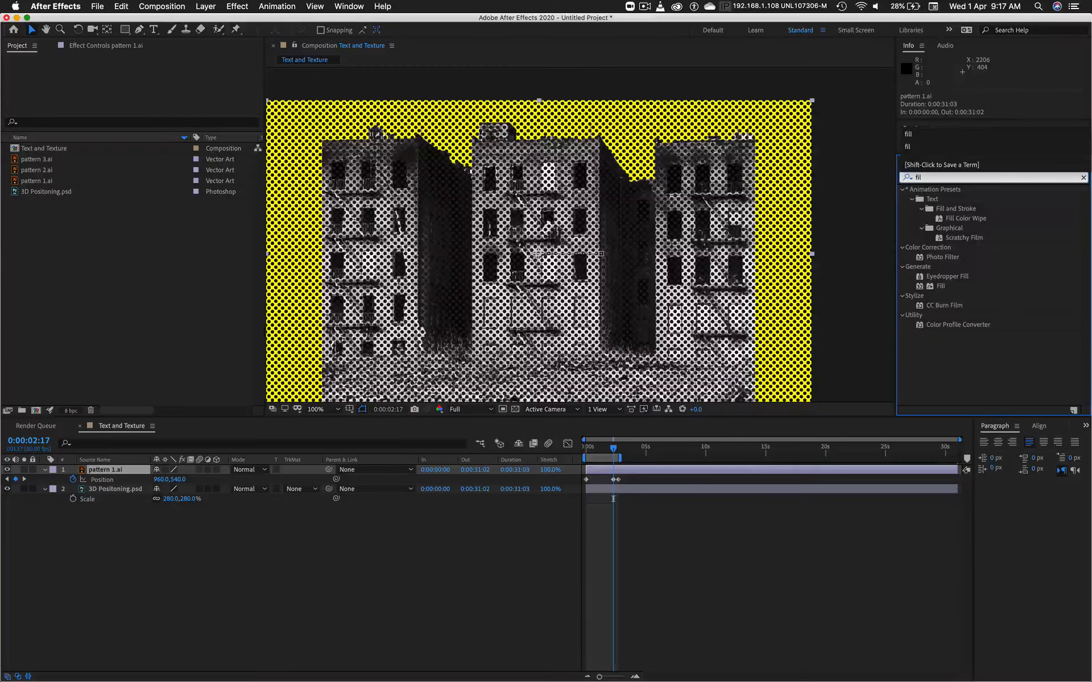
click(902, 189)
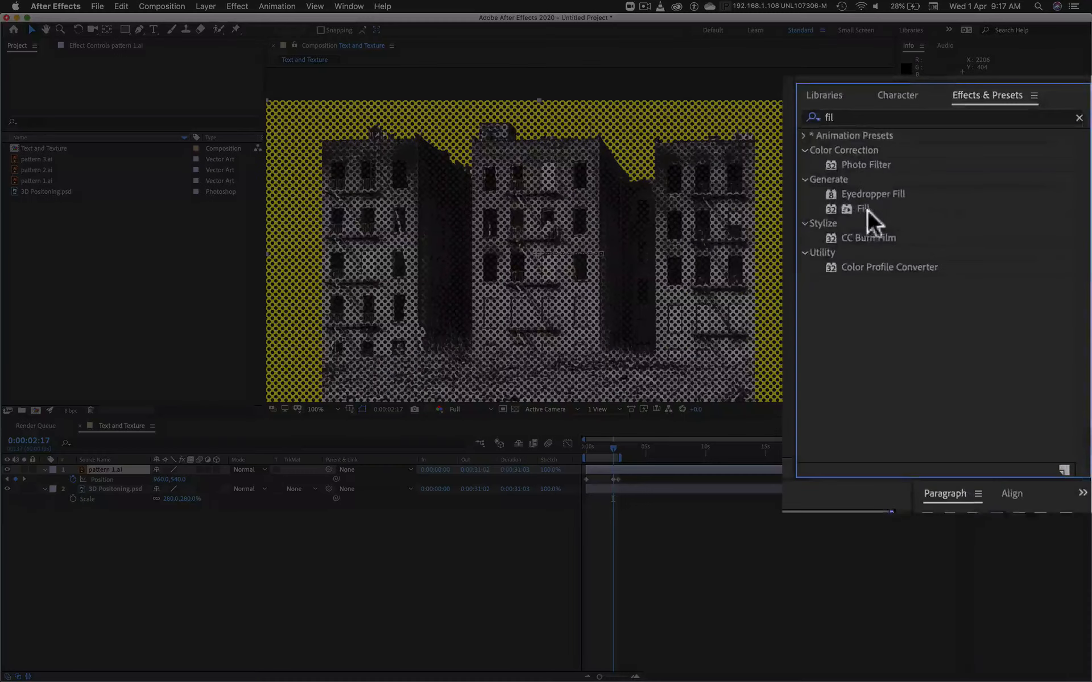
click(864, 208)
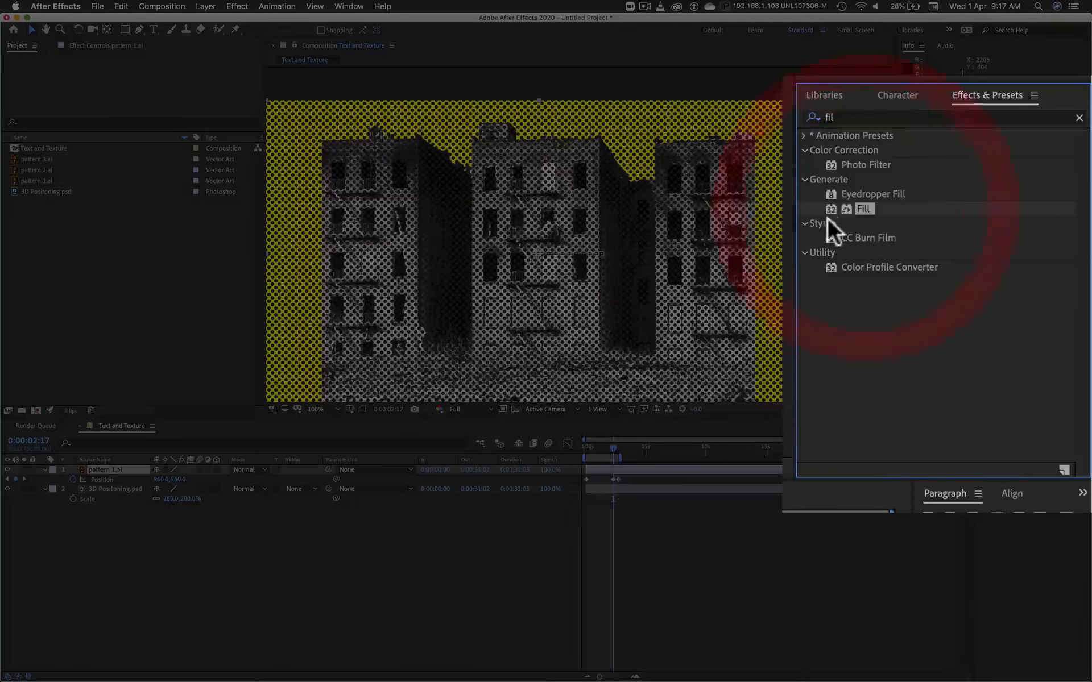
drag(863, 209, 128, 469)
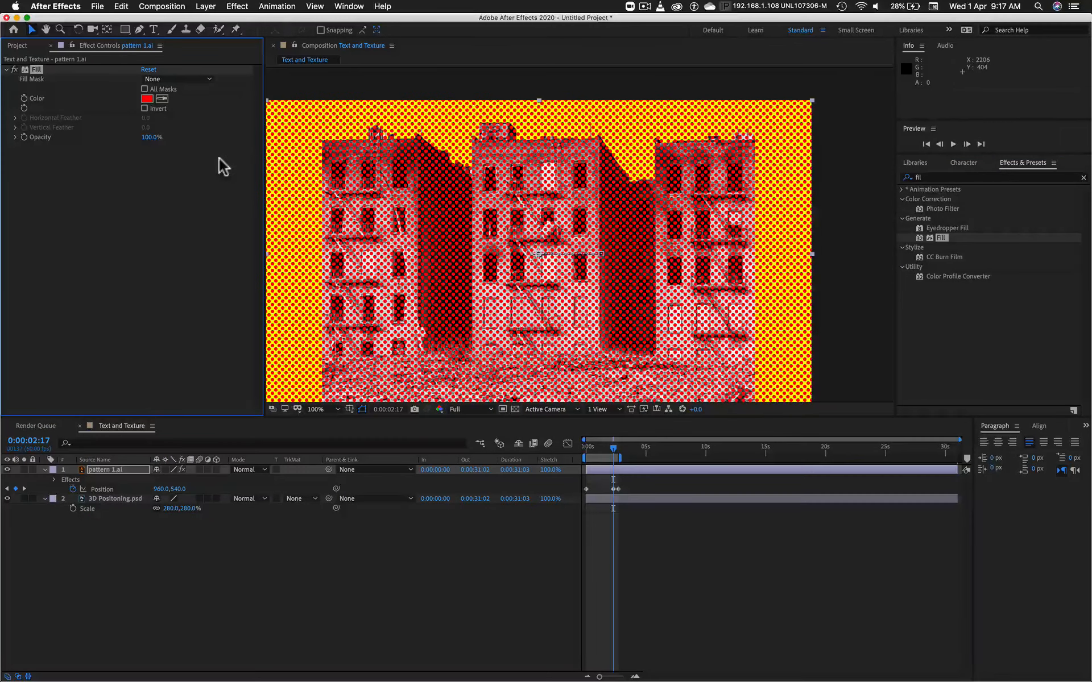
Step: Look at the project files, return to the Fill settings and delete the pattern 1.ai layer's Position keyframe at 0:00:02:17
click(17, 45)
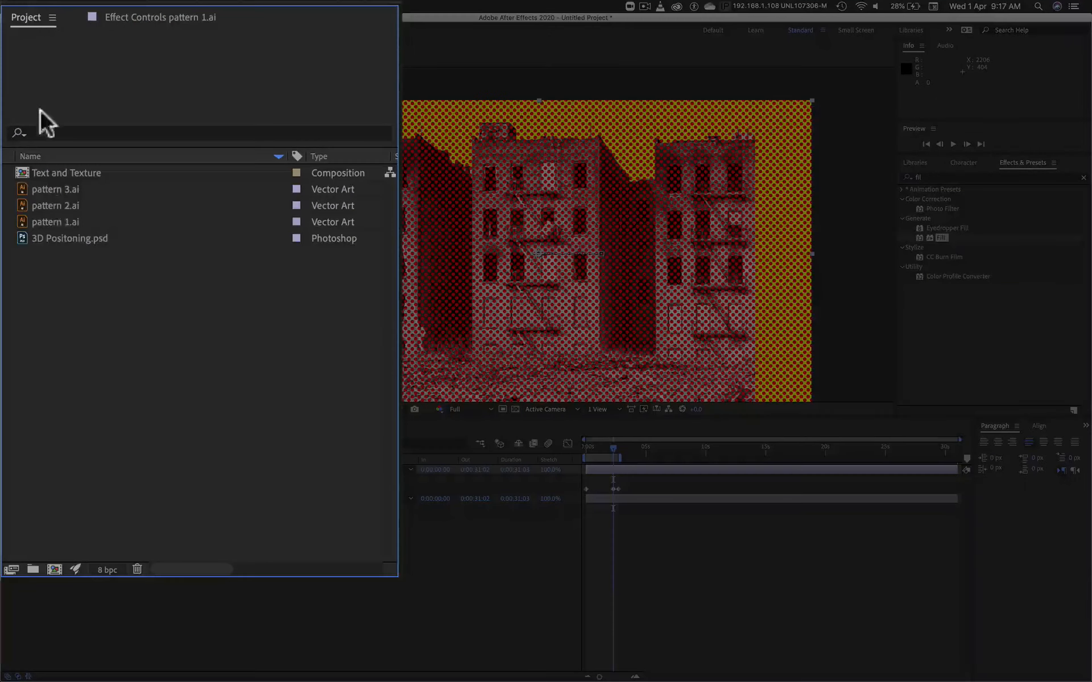
click(139, 14)
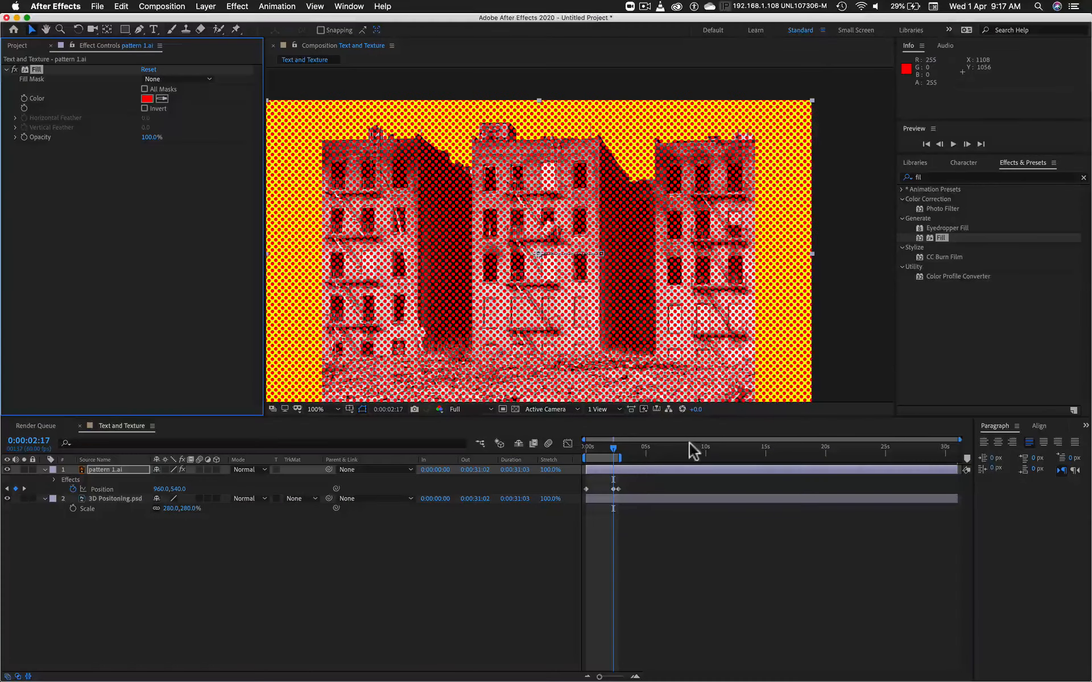
click(613, 489)
key(BackSpace)
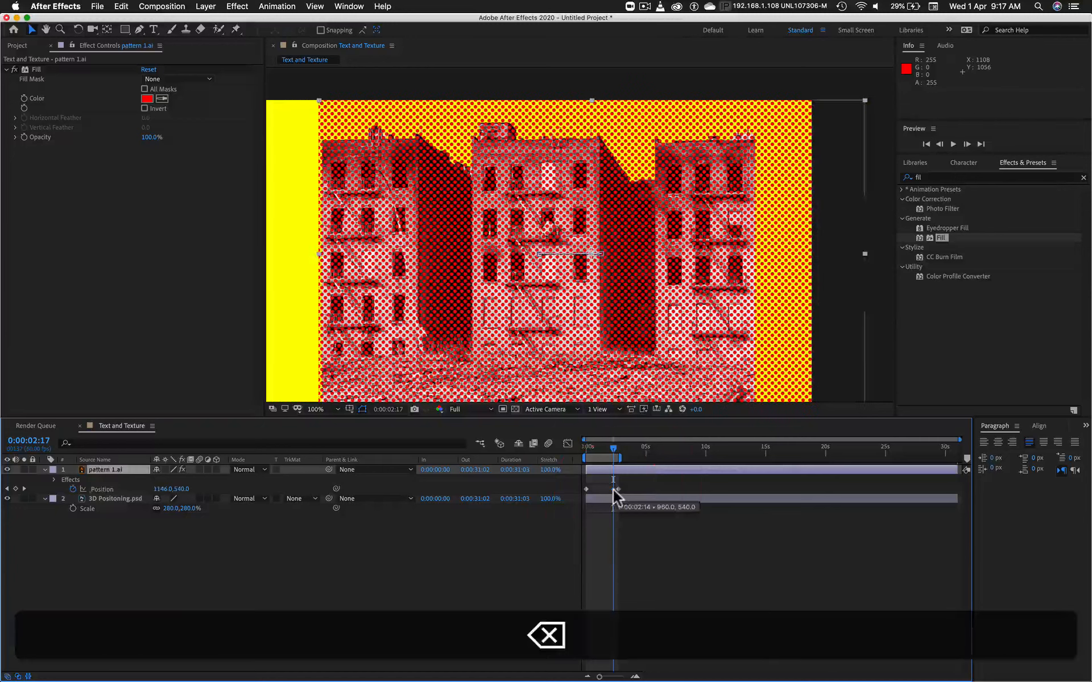
Step: Change the Fill effect's color on pattern 1.ai to magenta pink and return the current time to 0:00:00:00
click(147, 99)
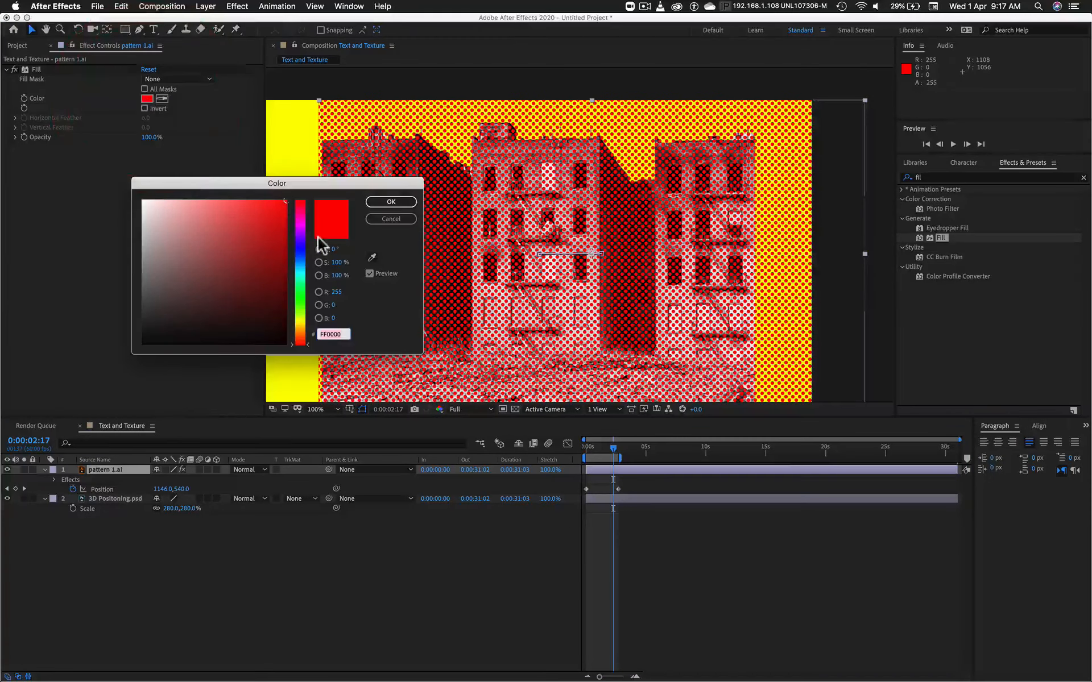
mouse_move(303, 238)
mouse_down()
mouse_move(302, 212)
mouse_move(298, 342)
mouse_move(306, 203)
mouse_move(302, 281)
mouse_move(304, 222)
mouse_up()
click(389, 201)
click(390, 201)
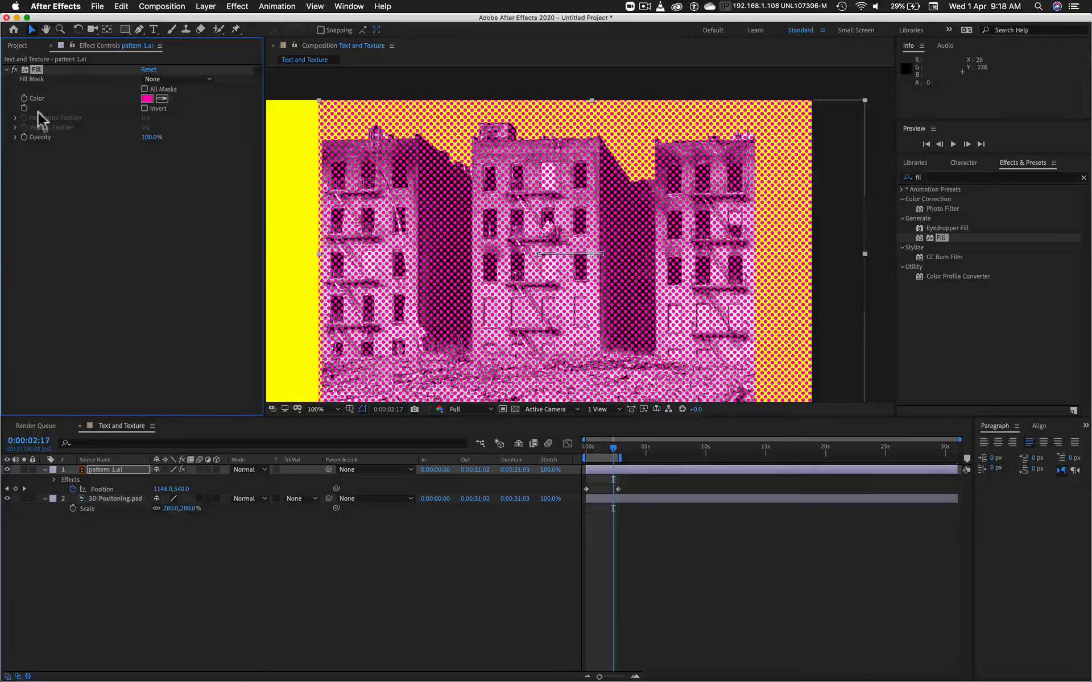
key(Home)
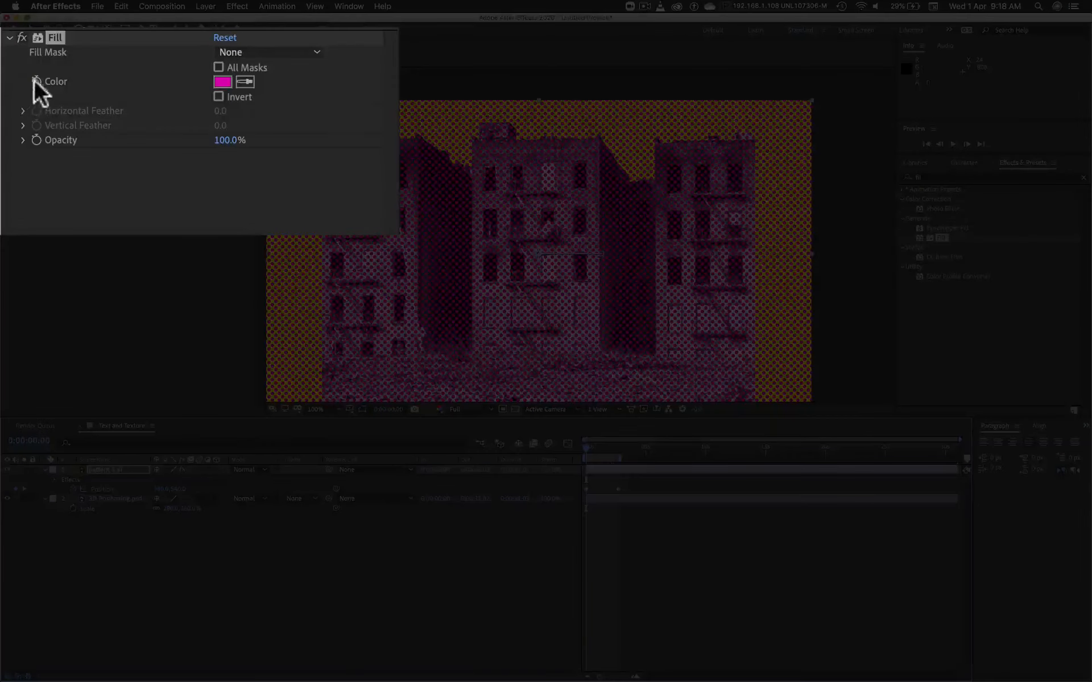
Step: Enable keyframing for the Fill color on pattern 1.ai at 0:00:00:00 and set the color to orange ED5D01 at 0:00:00:09
click(35, 81)
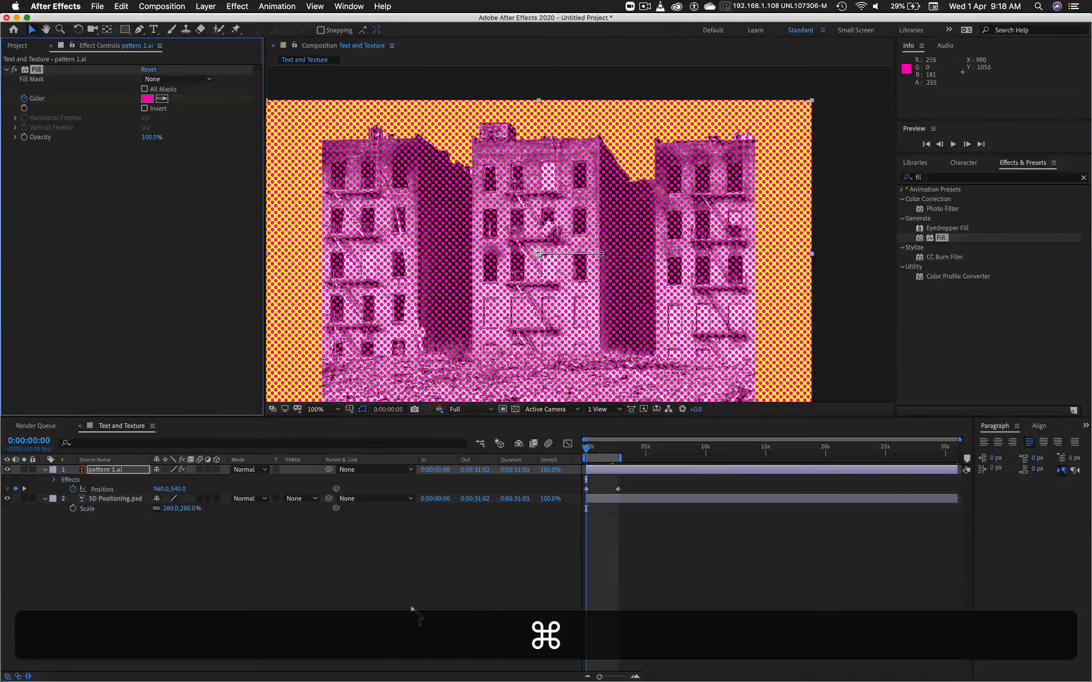
drag(588, 453, 590, 454)
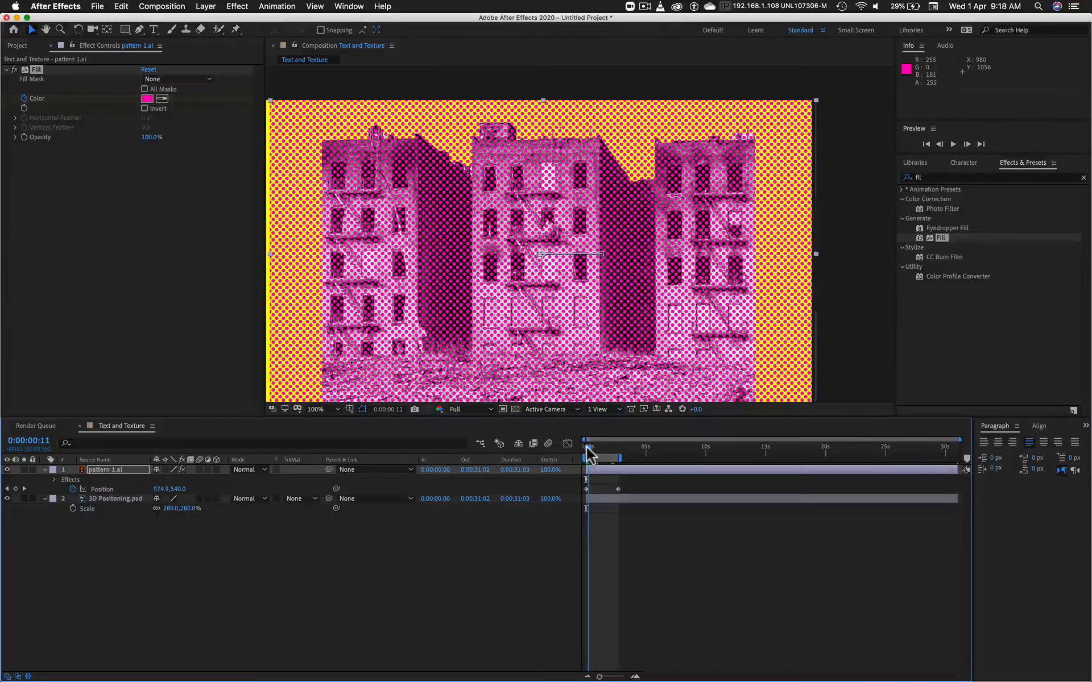
click(589, 454)
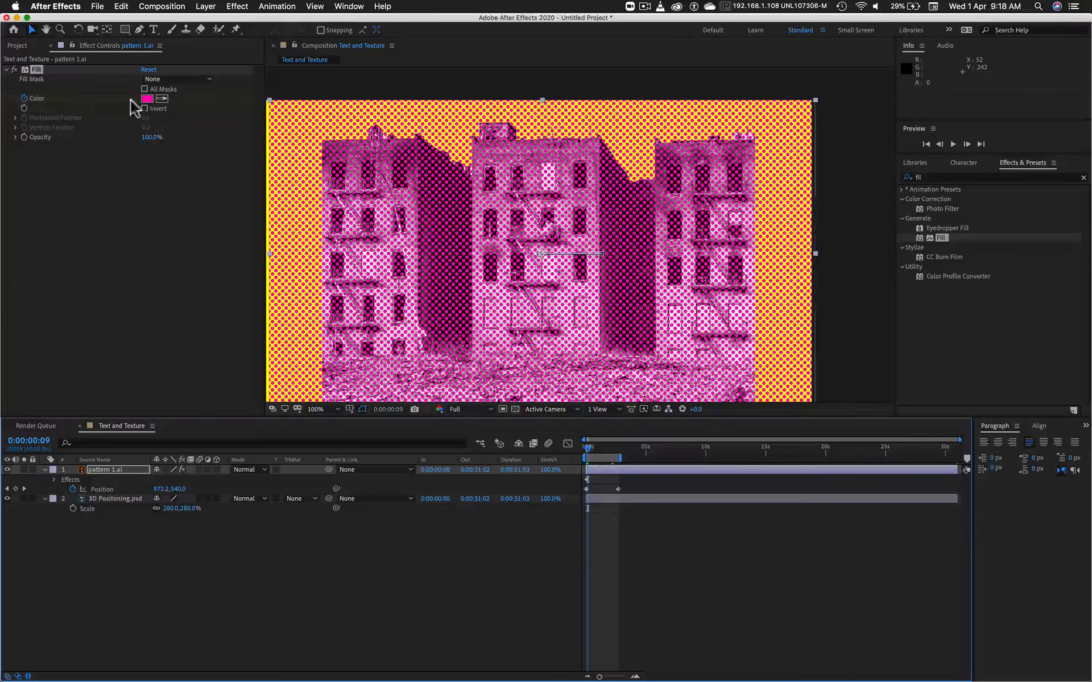
click(147, 99)
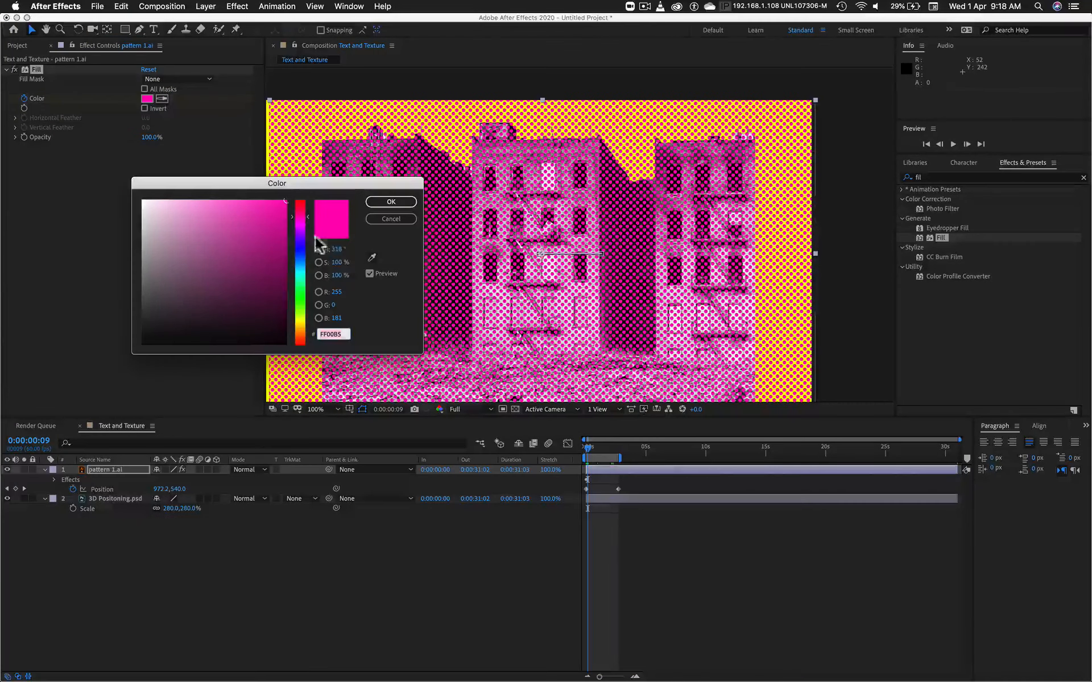
drag(299, 332, 298, 335)
click(286, 209)
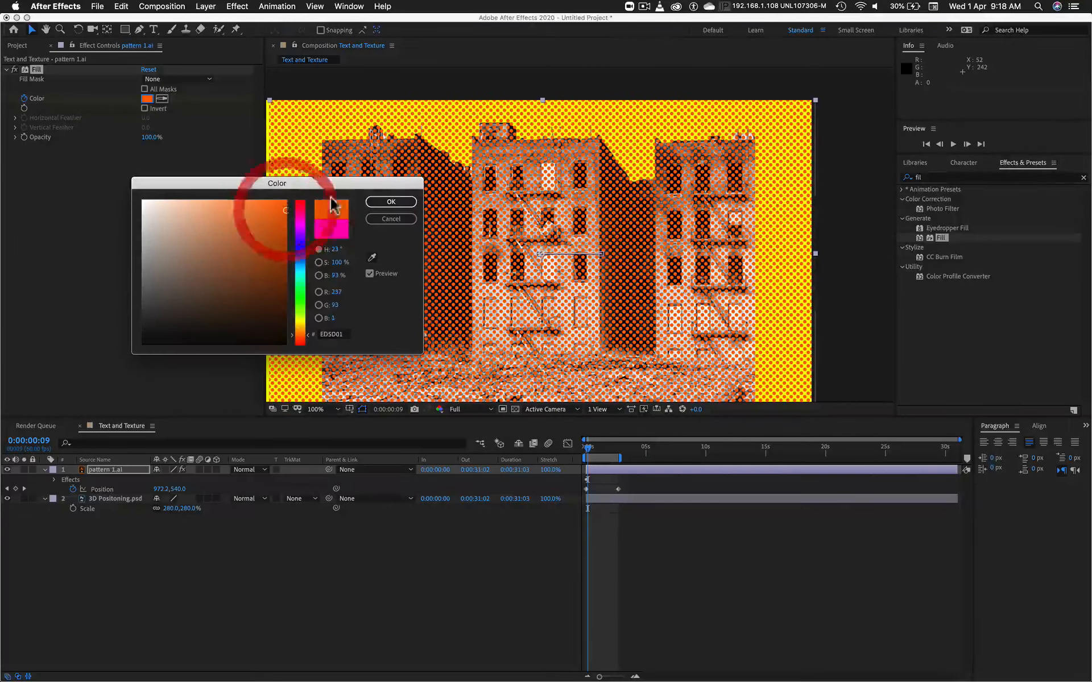
click(392, 203)
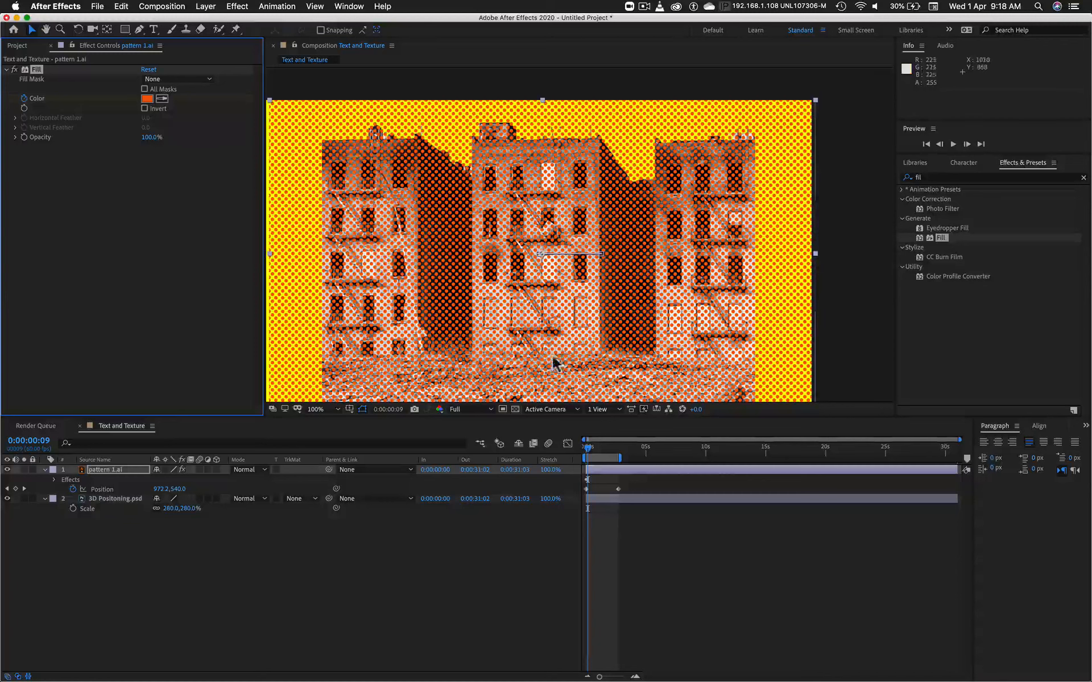
Step: Move the current time to 0:00:00:51
click(588, 445)
drag(588, 446, 597, 446)
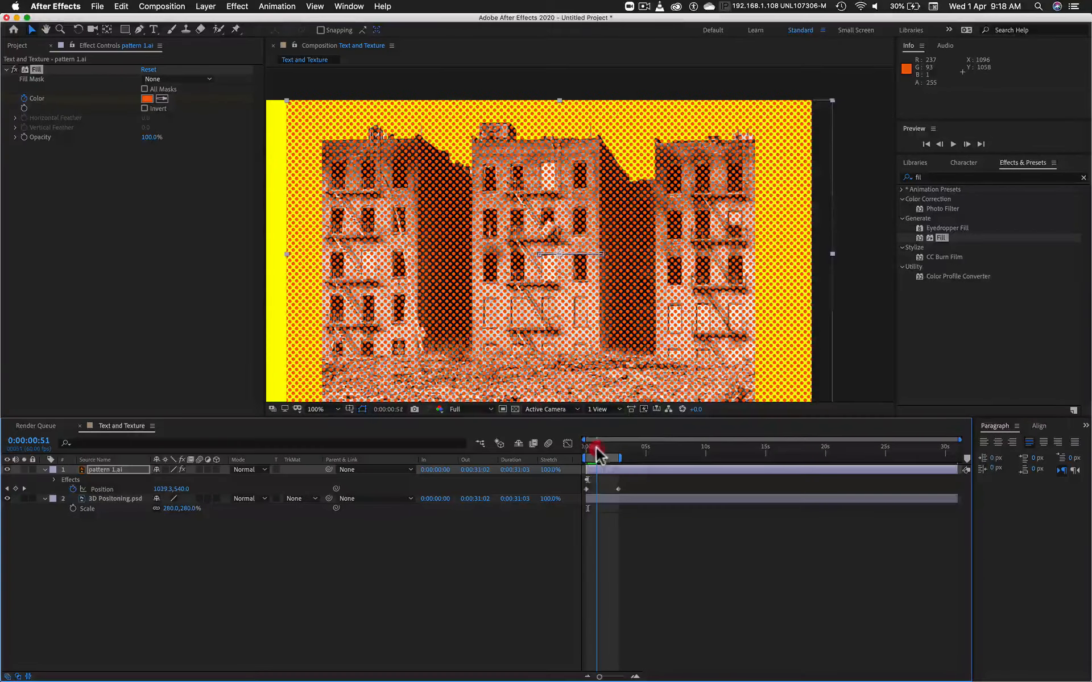
Step: Try yellow-green DBED01 as the Fill color and cancel it, sample a color with the eyedropper and undo that change
click(146, 99)
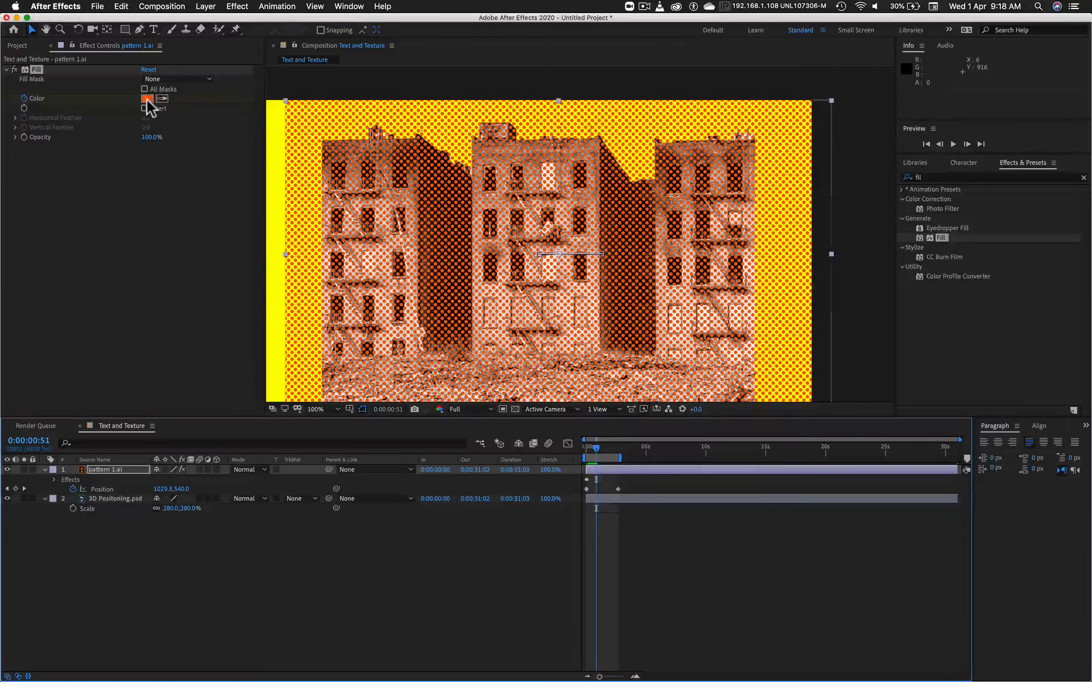
click(147, 100)
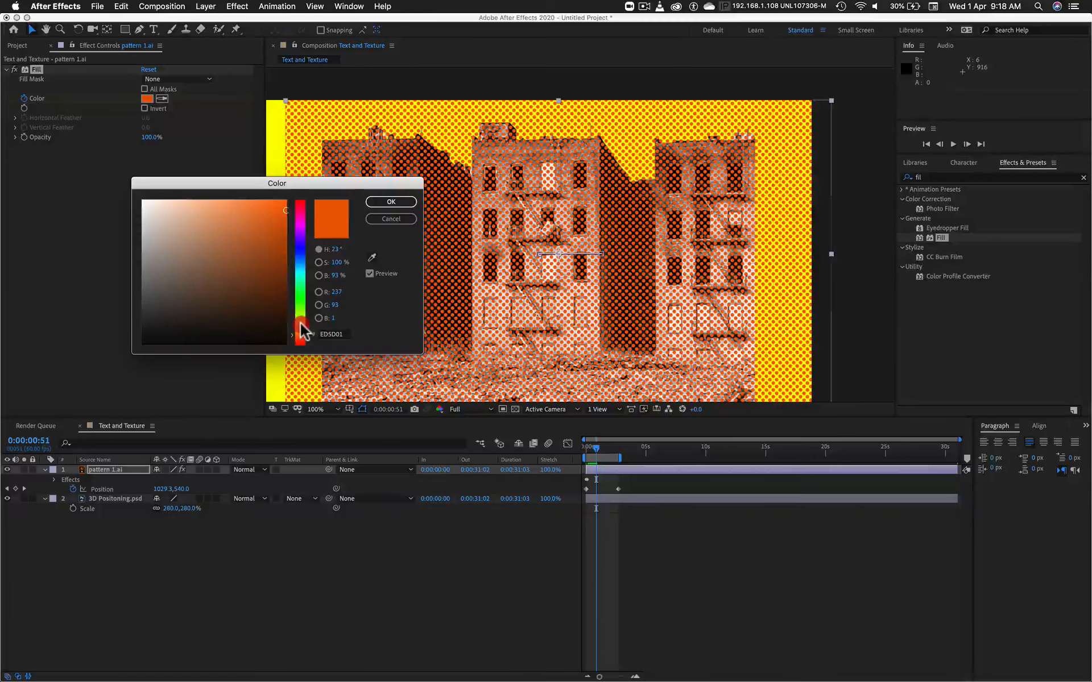
drag(301, 326, 302, 318)
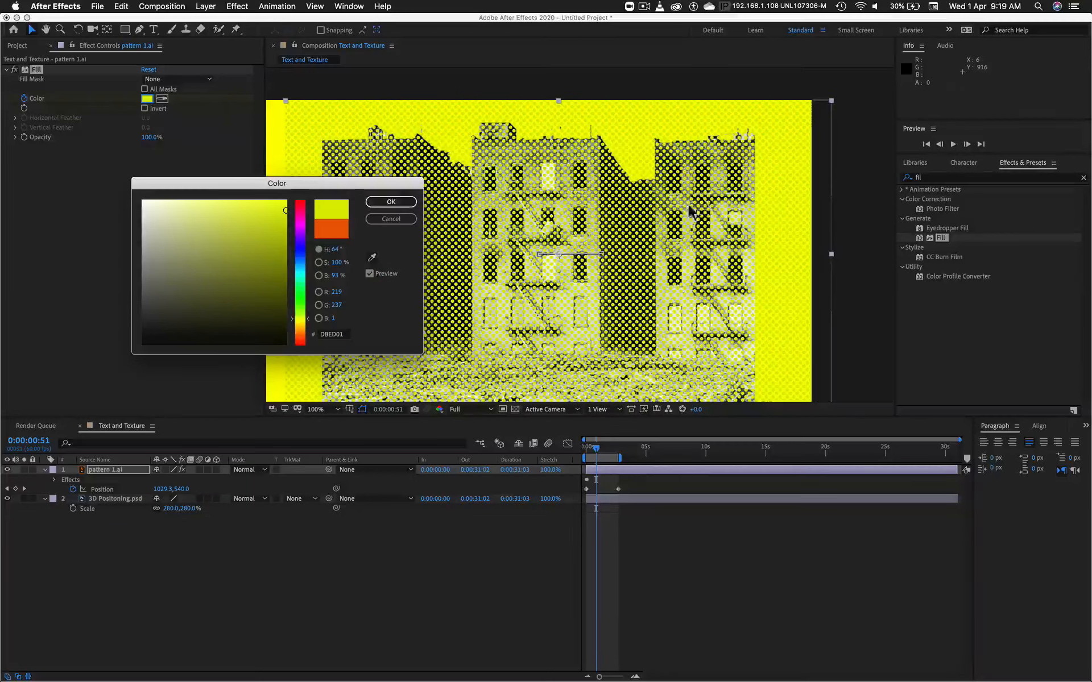
click(401, 218)
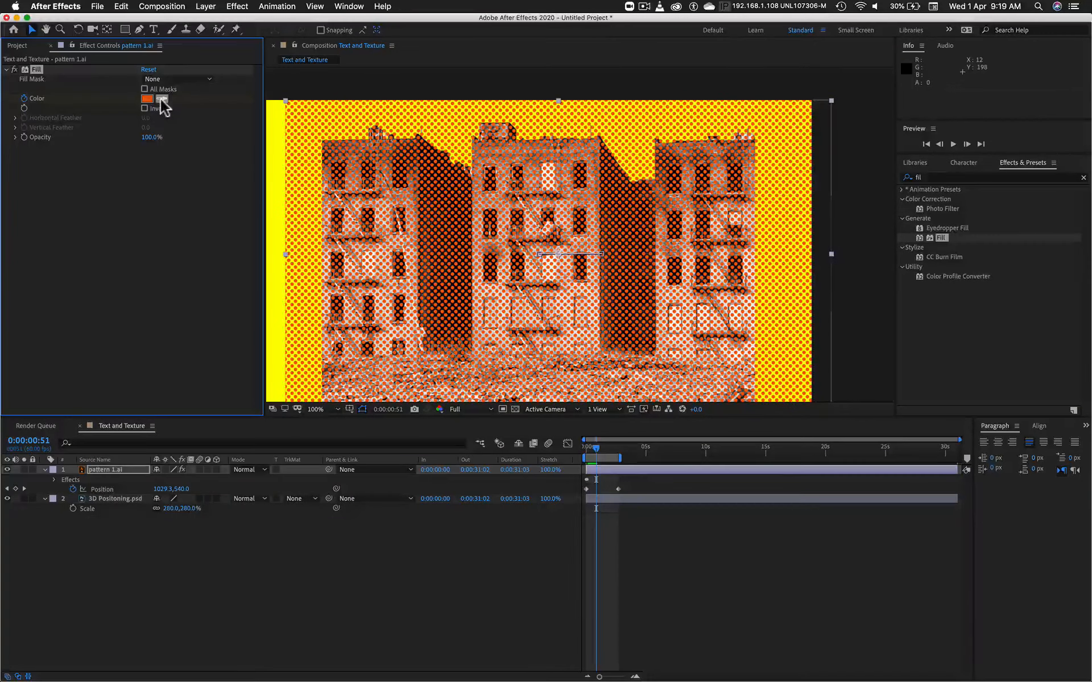
click(161, 99)
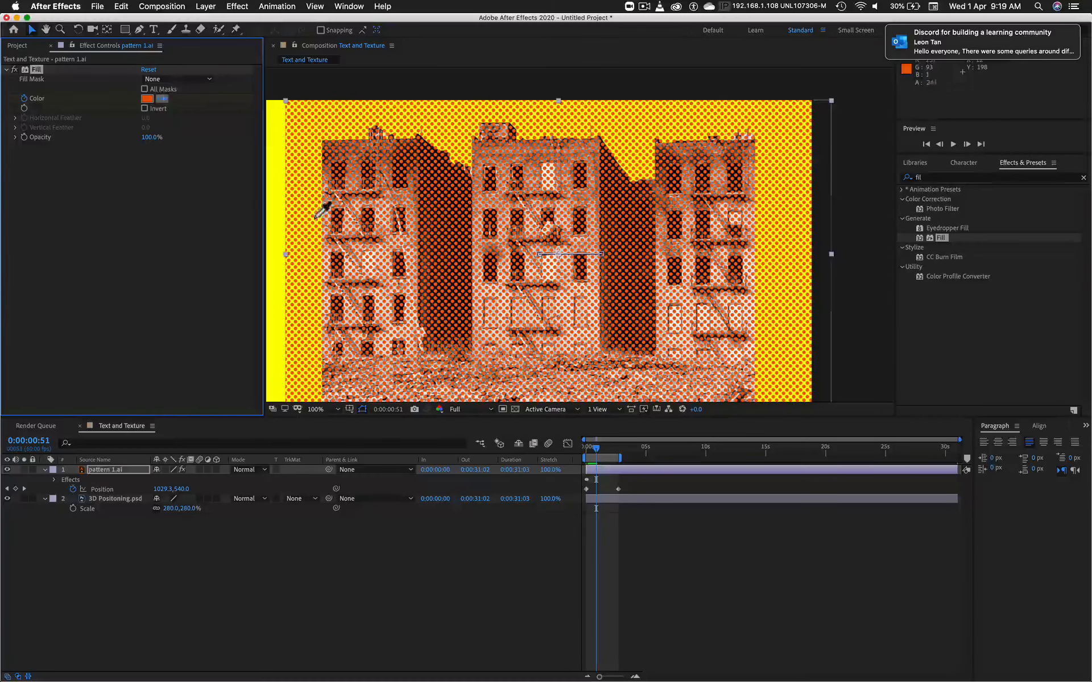
click(277, 191)
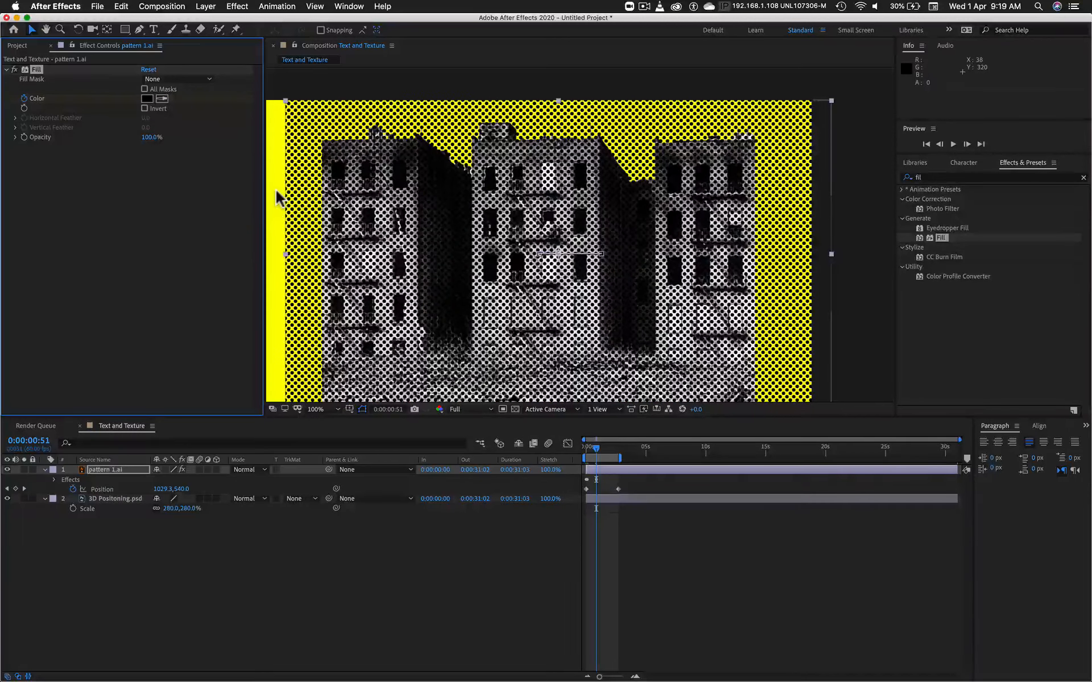
key(super+z)
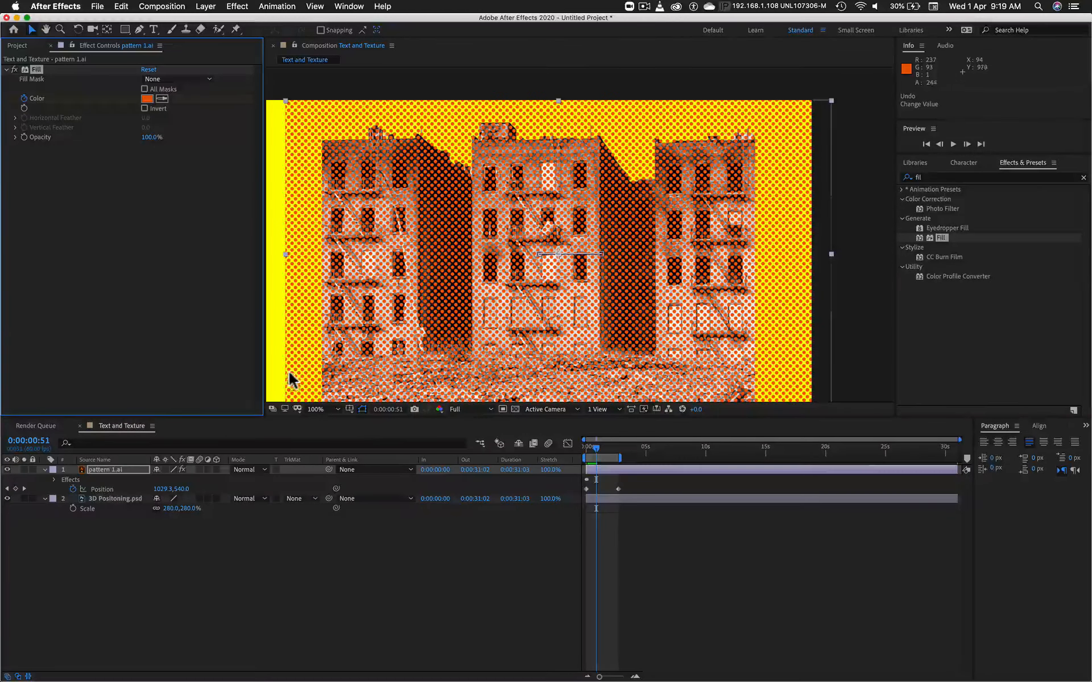
Step: Set the Fill color on pattern 1.ai to bright yellow at 0:00:00:51
click(147, 99)
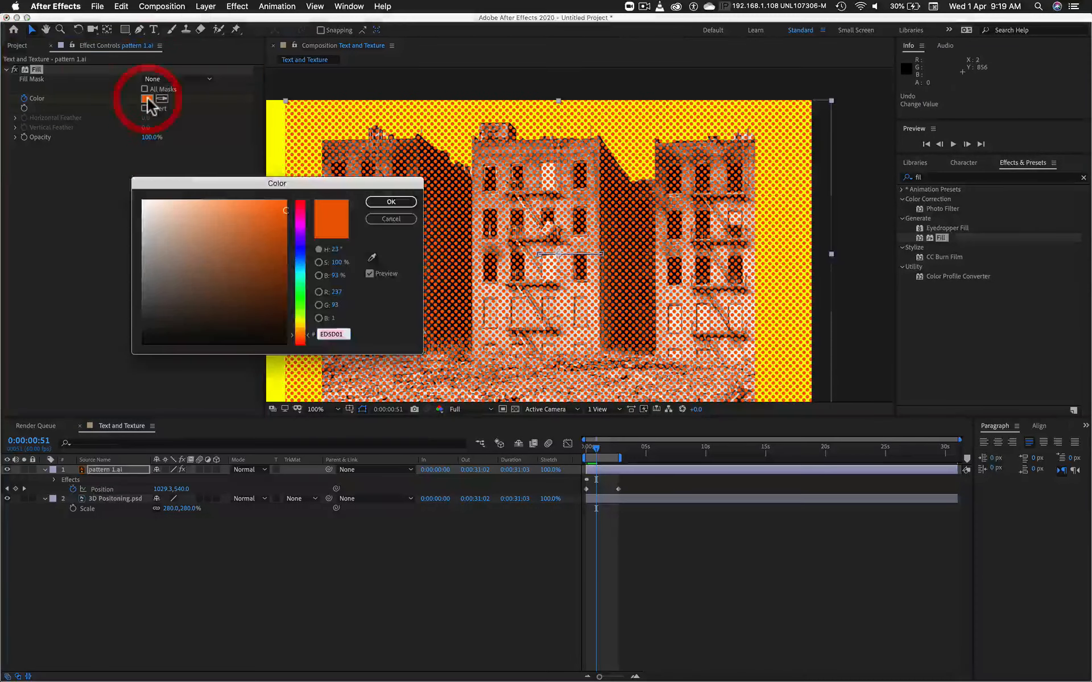
click(302, 323)
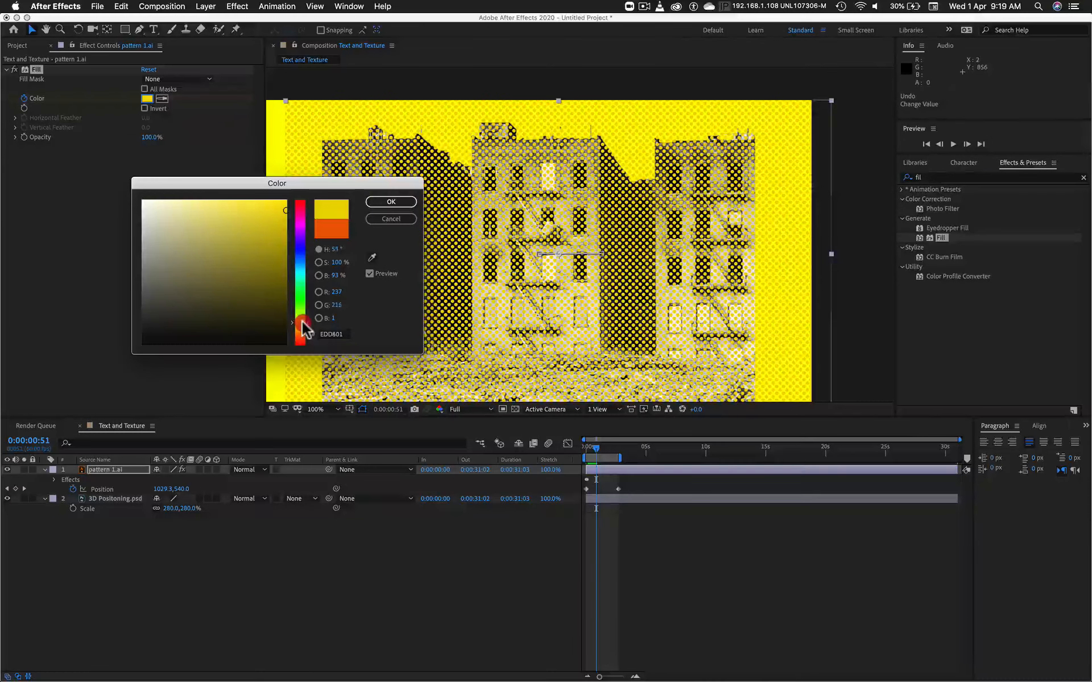
click(303, 320)
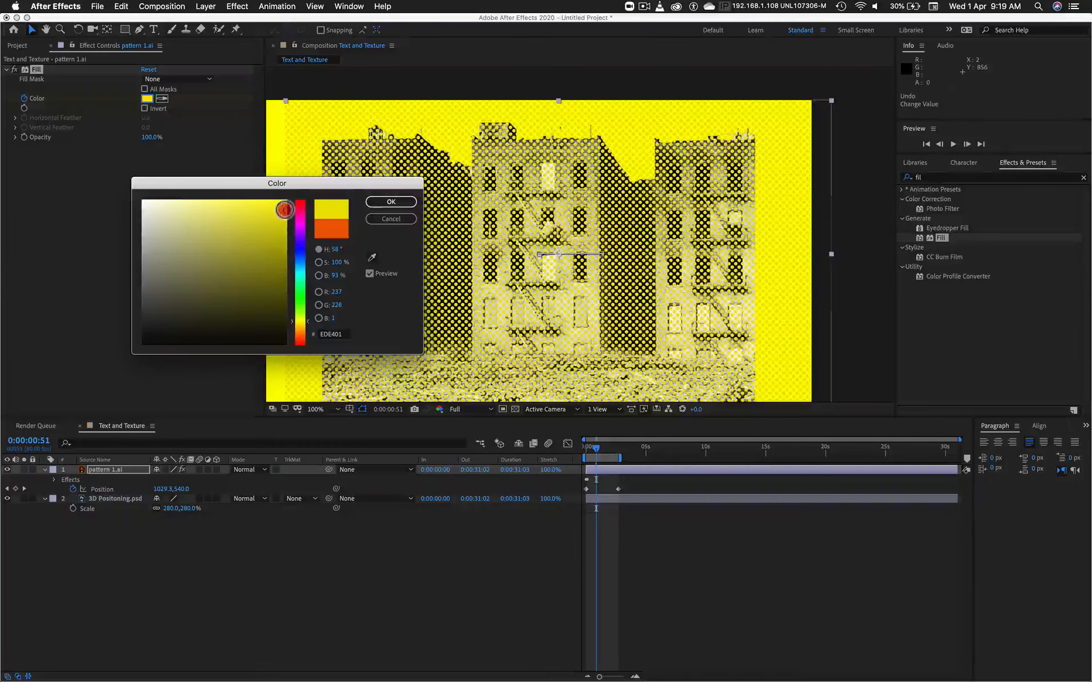
mouse_move(284, 209)
mouse_down()
mouse_move(278, 189)
mouse_move(261, 214)
mouse_move(309, 153)
mouse_move(351, 190)
mouse_up()
click(306, 322)
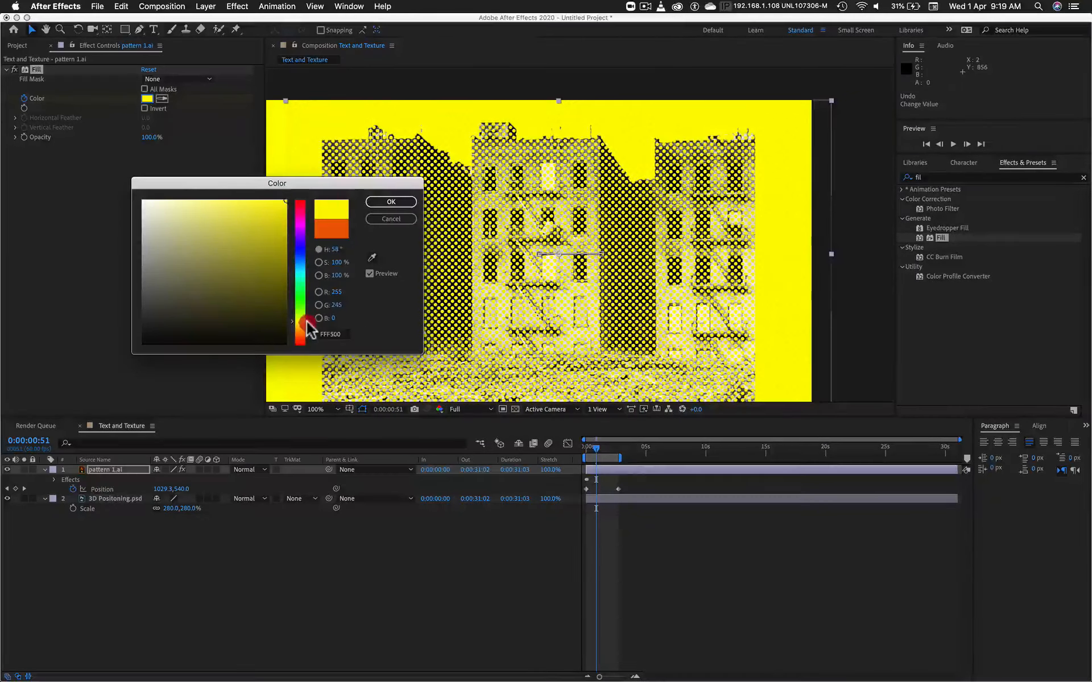
drag(306, 322, 306, 316)
click(398, 200)
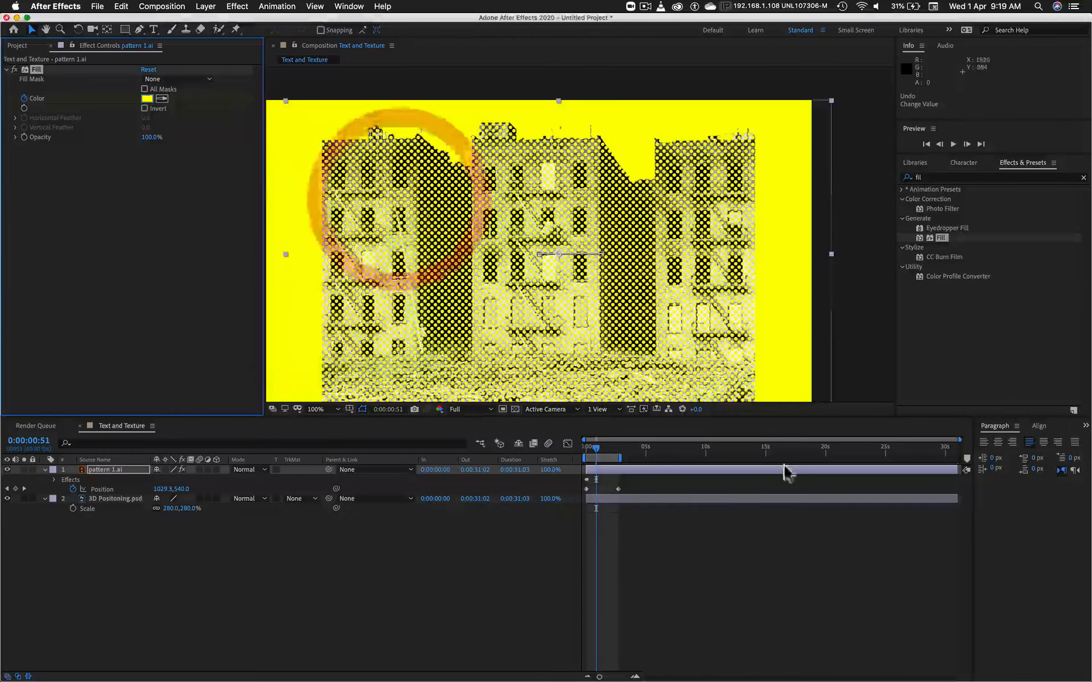
Step: End the work area at 0:00:01:03 and preview the pattern's color animation
mouse_move(596, 455)
mouse_down()
mouse_move(606, 454)
mouse_move(573, 452)
mouse_move(596, 456)
mouse_up()
key(n)
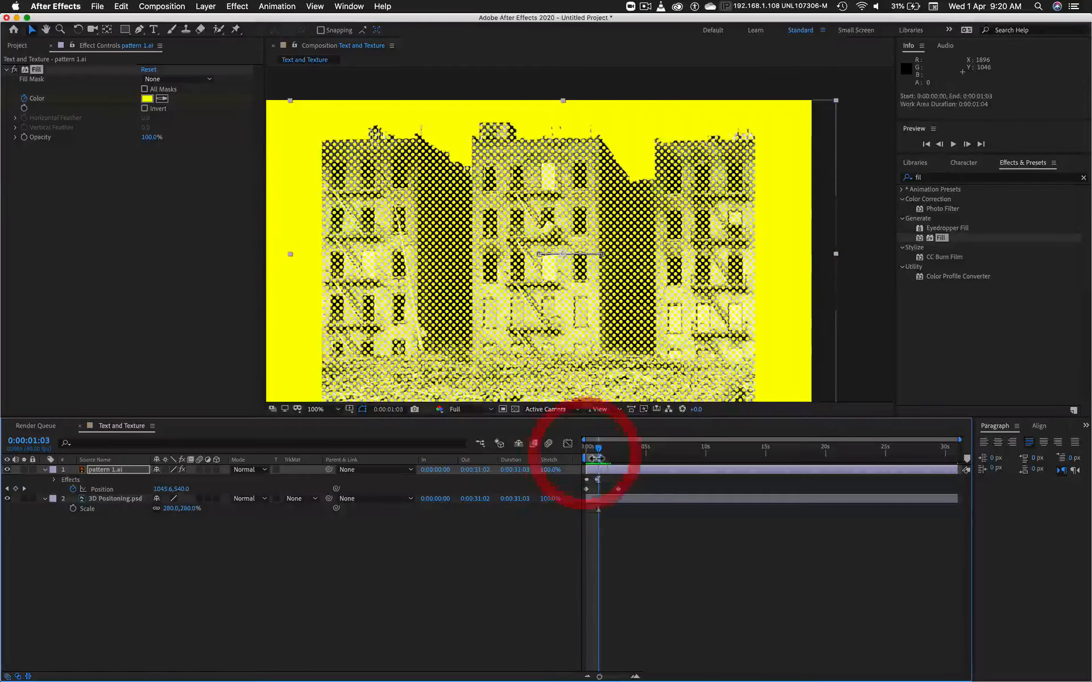
key(space)
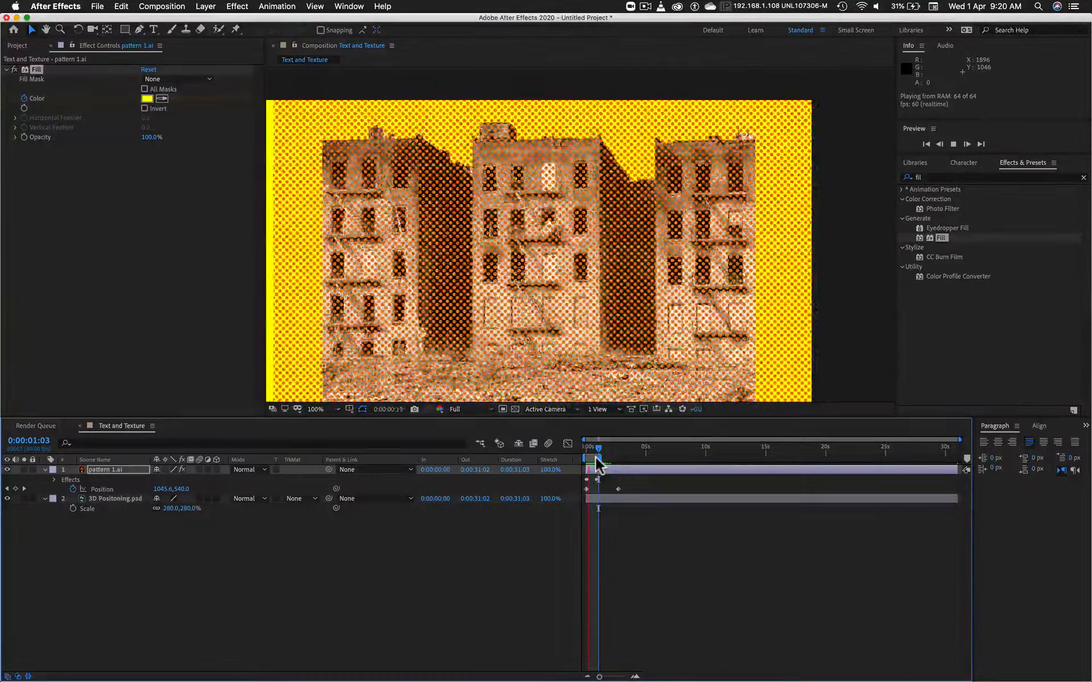
click(489, 285)
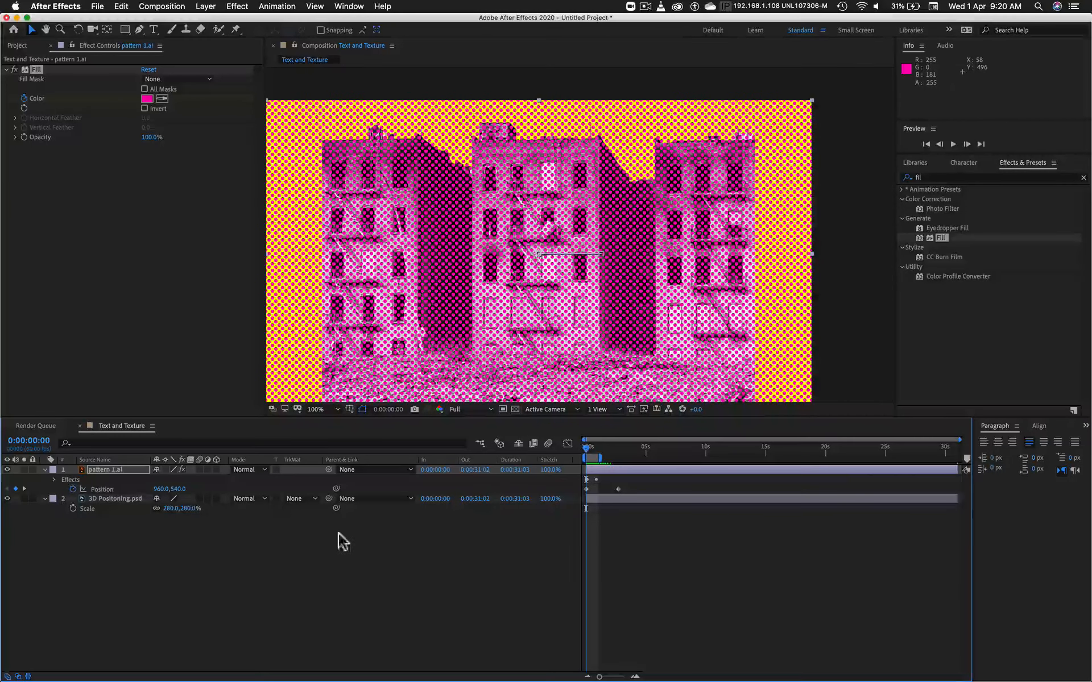
Step: Apply Alpha Matte "pattern 1.ai" to the 3D Positoning.psd layer and check it at the start of the timeline
click(302, 497)
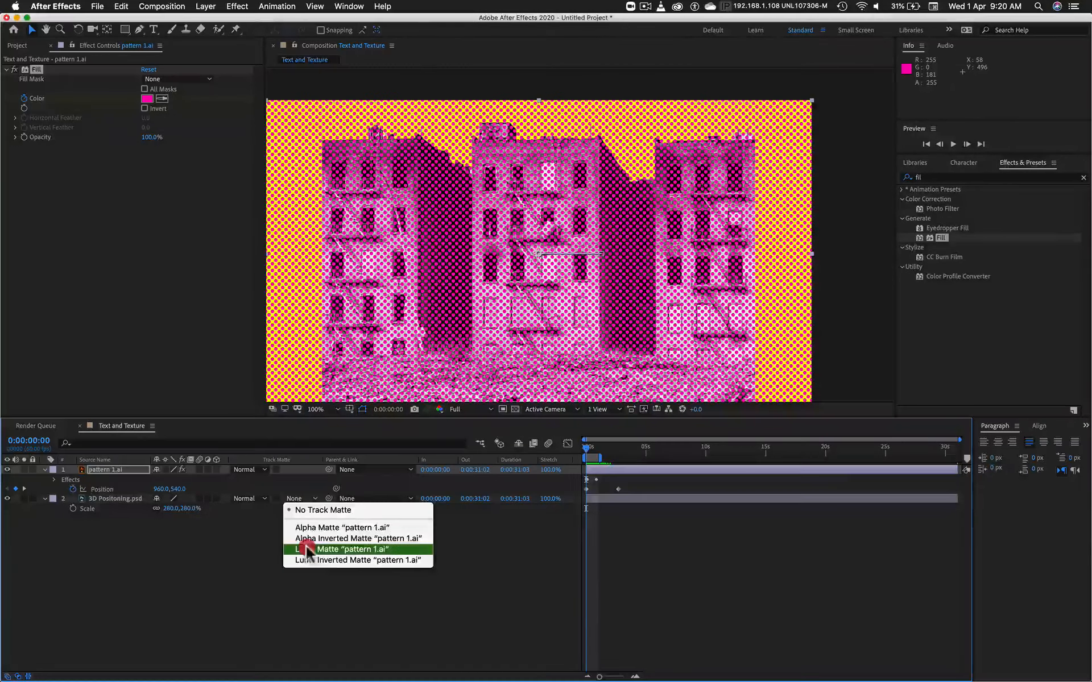
click(325, 529)
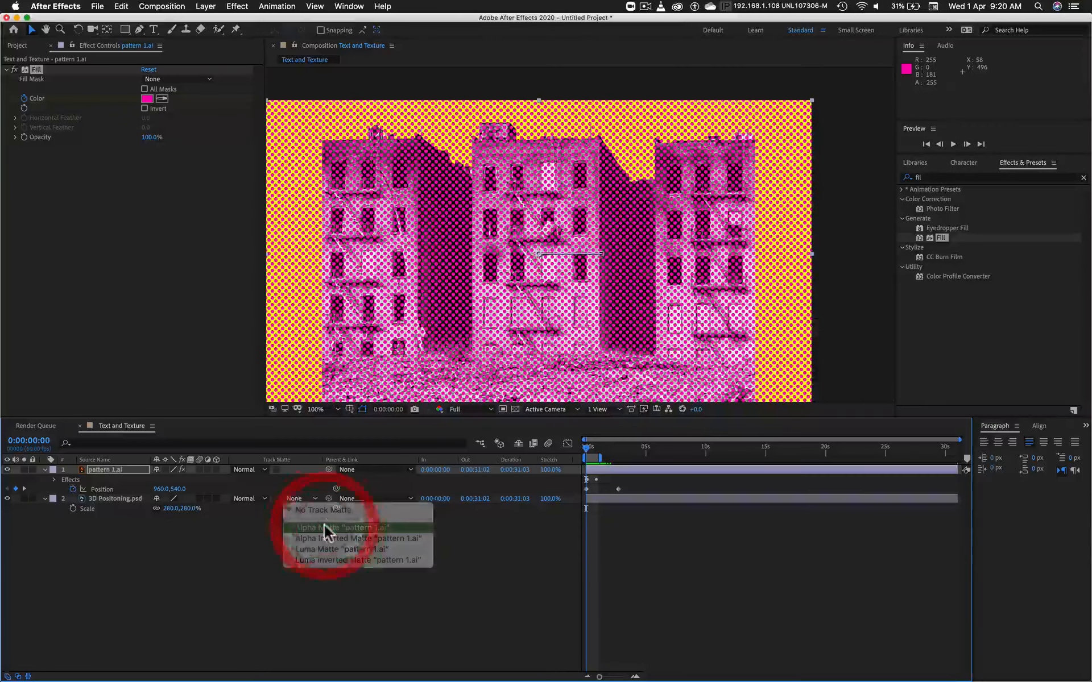
click(473, 529)
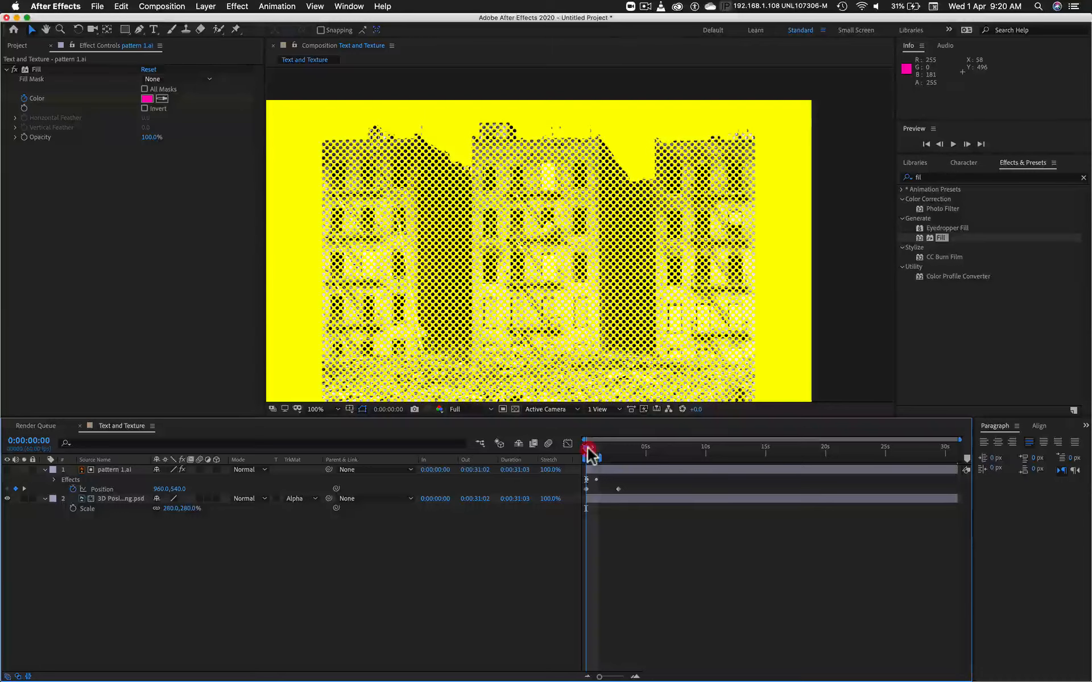
drag(590, 455, 554, 454)
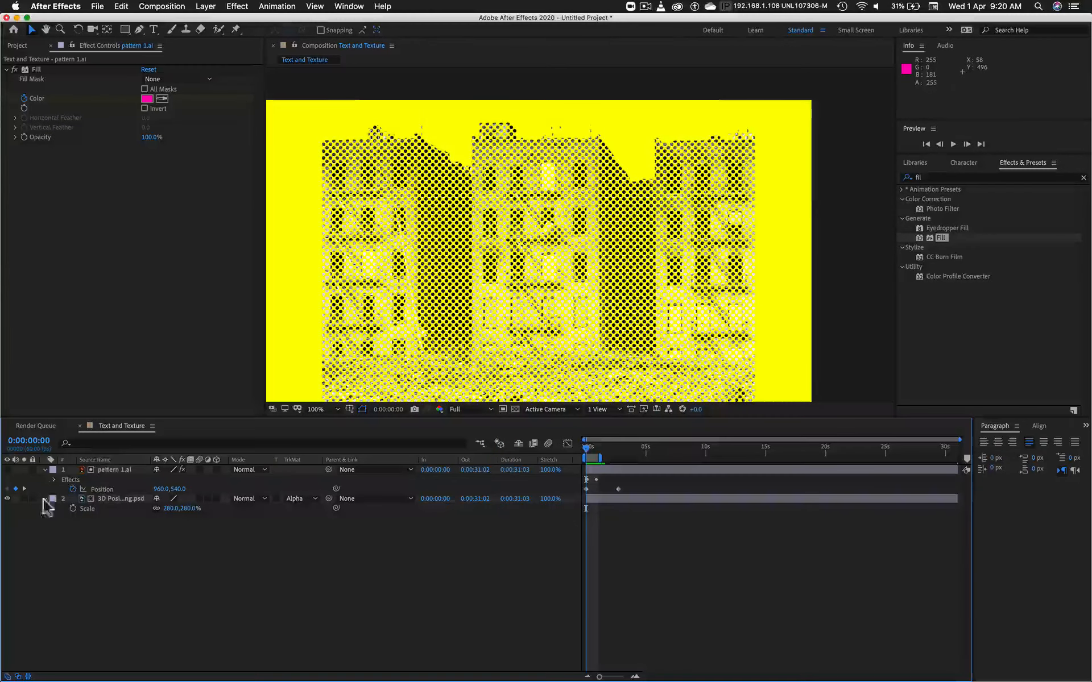
Step: Remove the track matte from 3D Positoning.psd and make the pattern 1.ai layer visible again
click(387, 500)
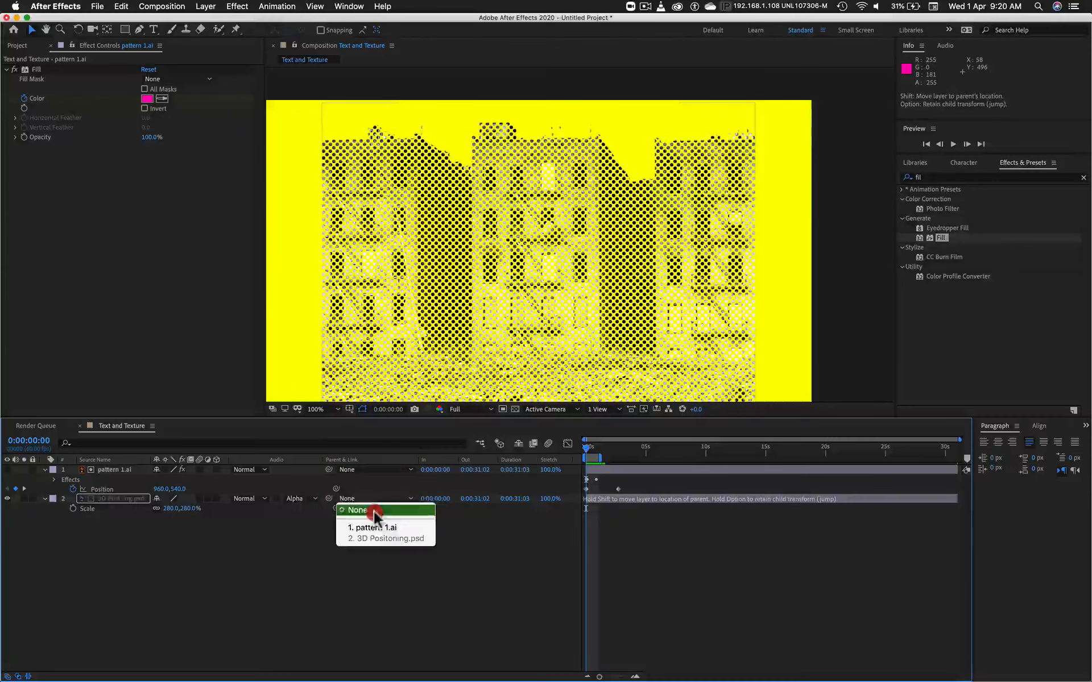
click(373, 511)
click(305, 499)
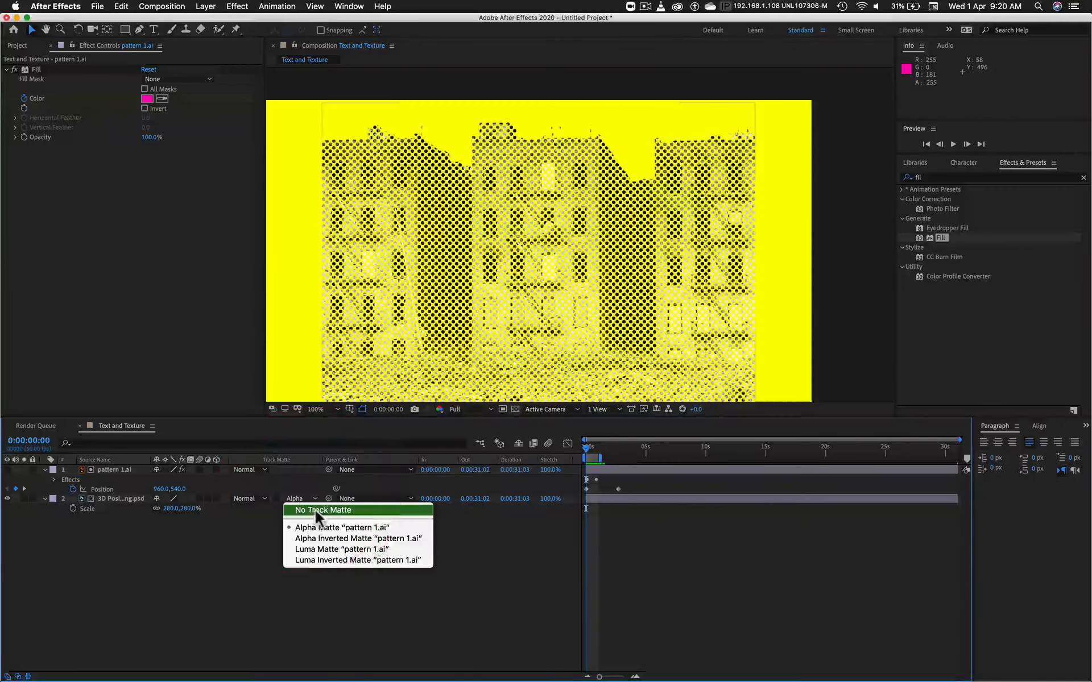
click(318, 510)
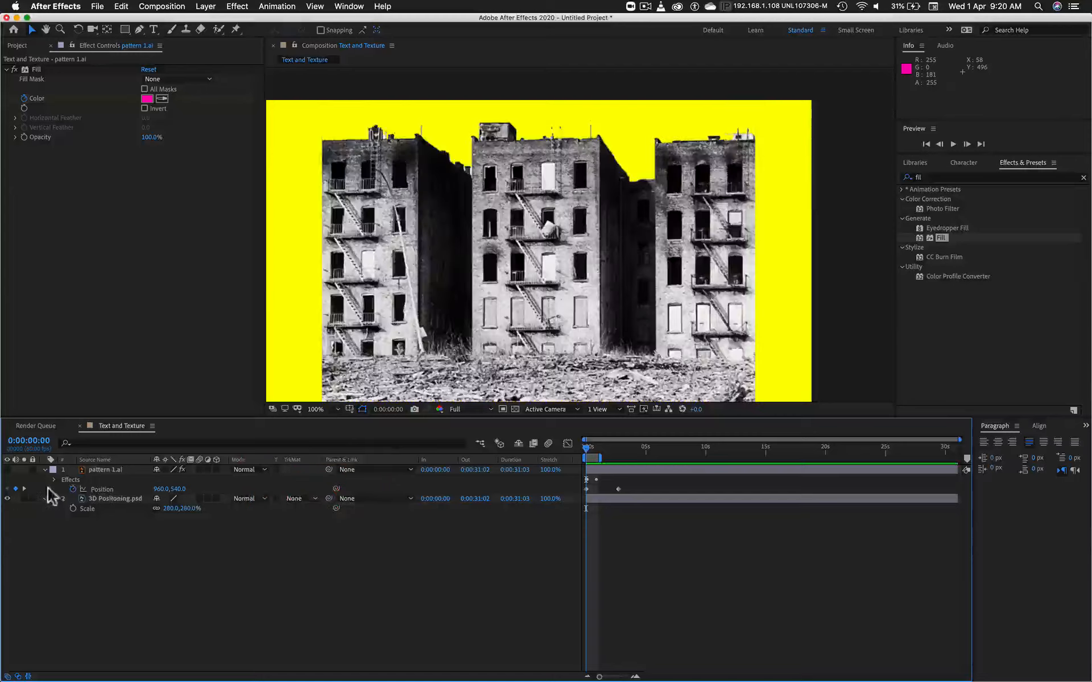
click(6, 470)
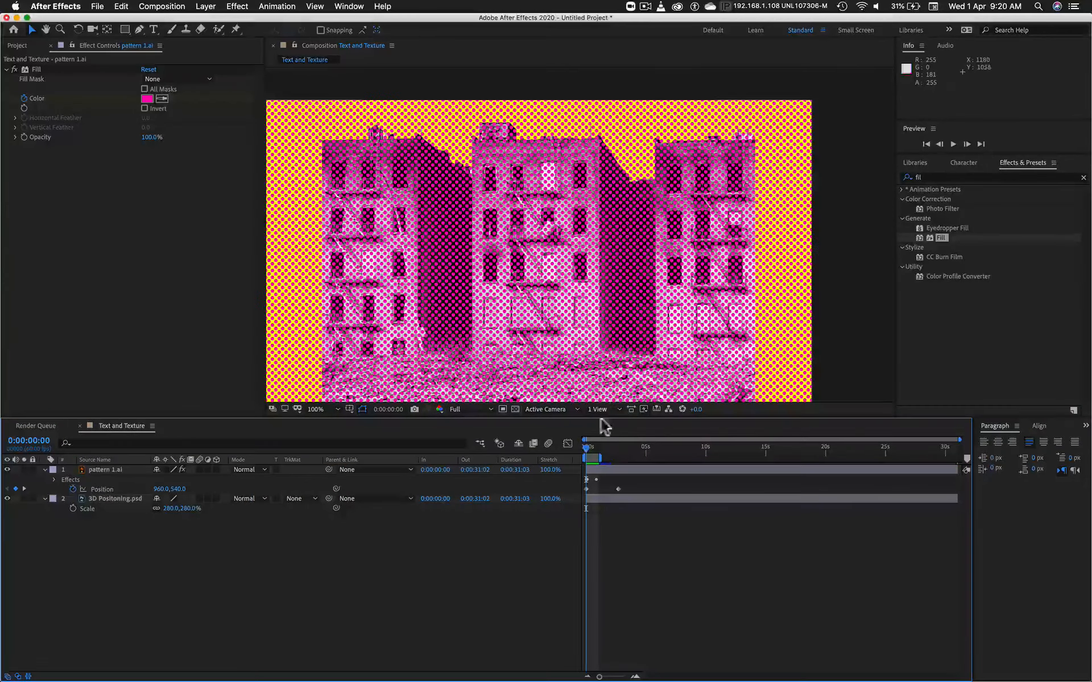
Step: Set the pattern 1.ai layer's blending mode to Multiply and preview the animation
mouse_move(586, 446)
mouse_down()
mouse_move(593, 455)
mouse_move(567, 450)
mouse_up()
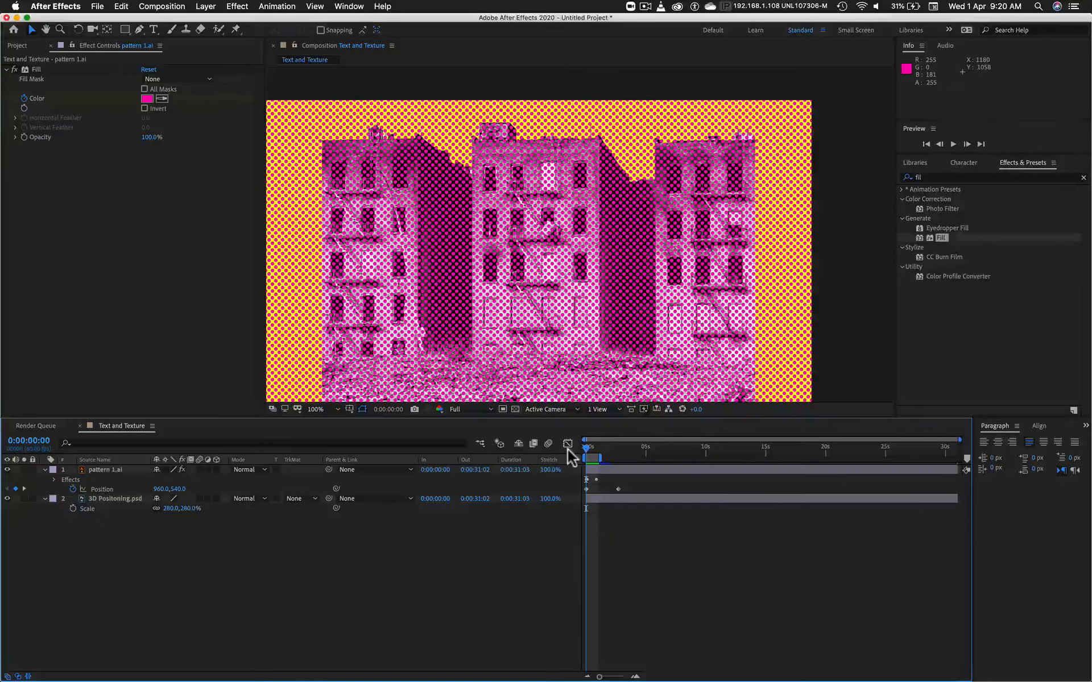
click(112, 470)
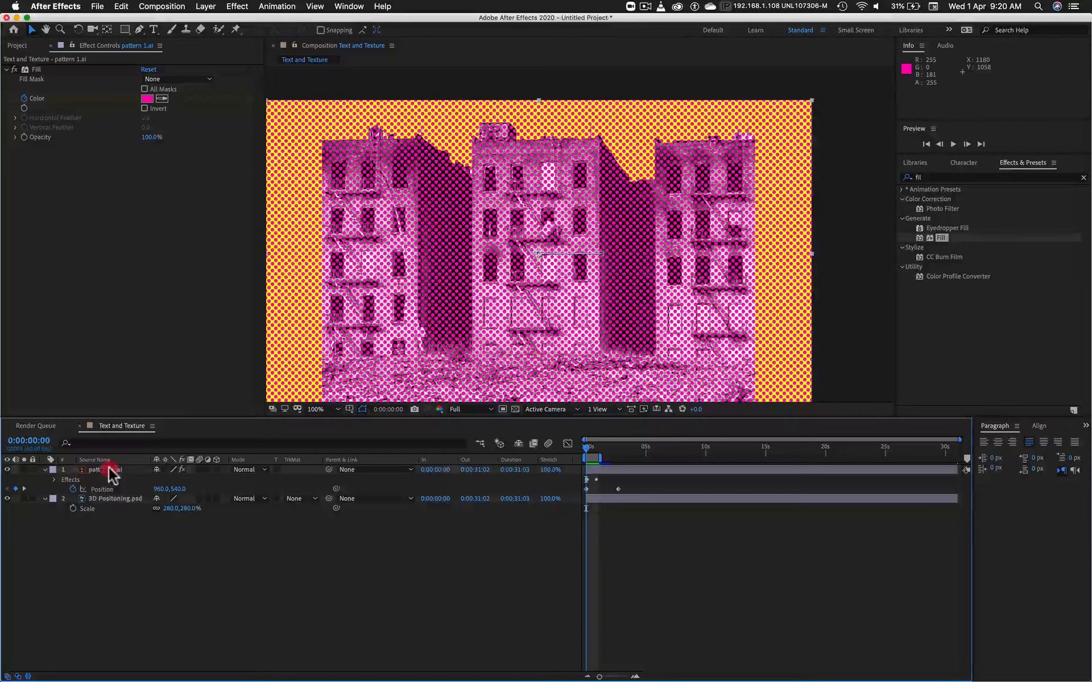
click(262, 467)
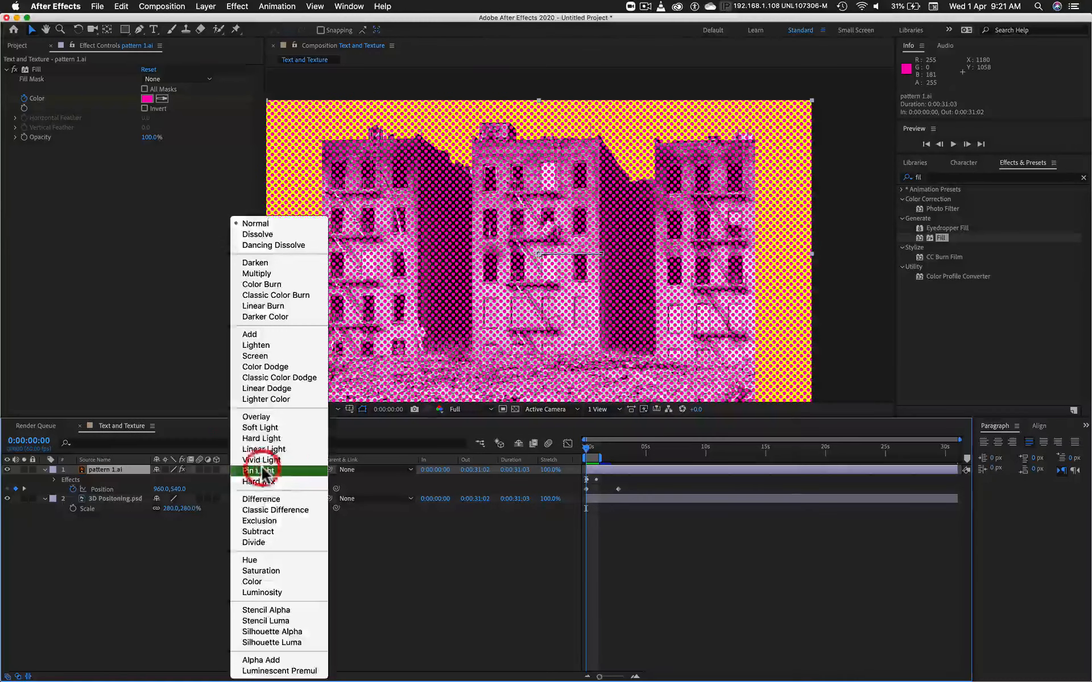
click(271, 274)
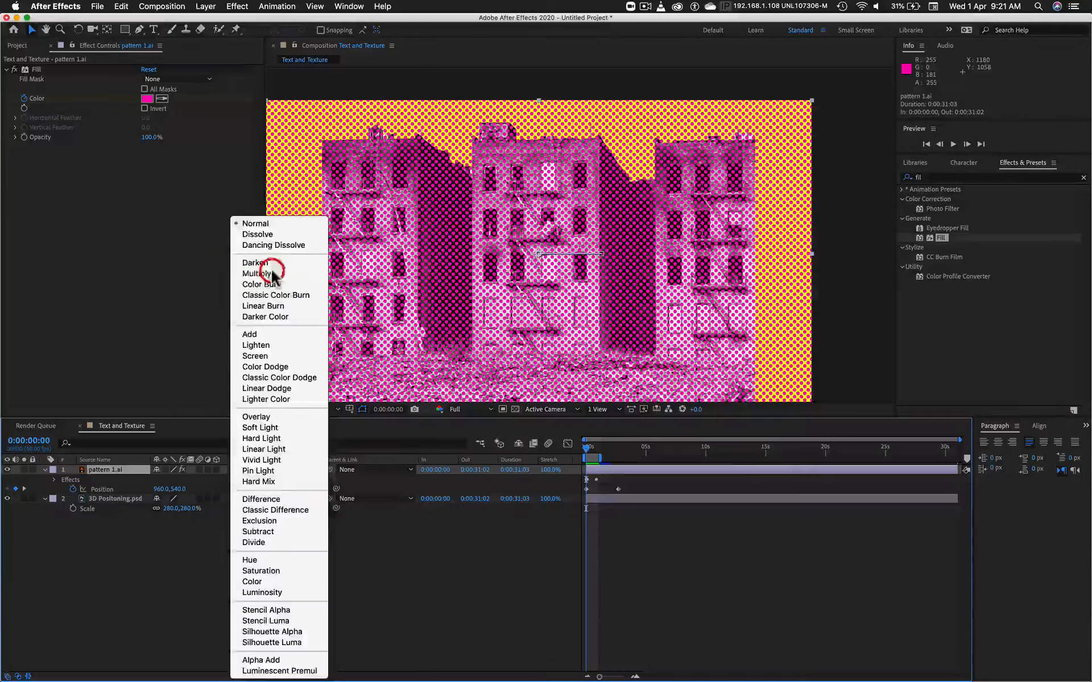
key(space)
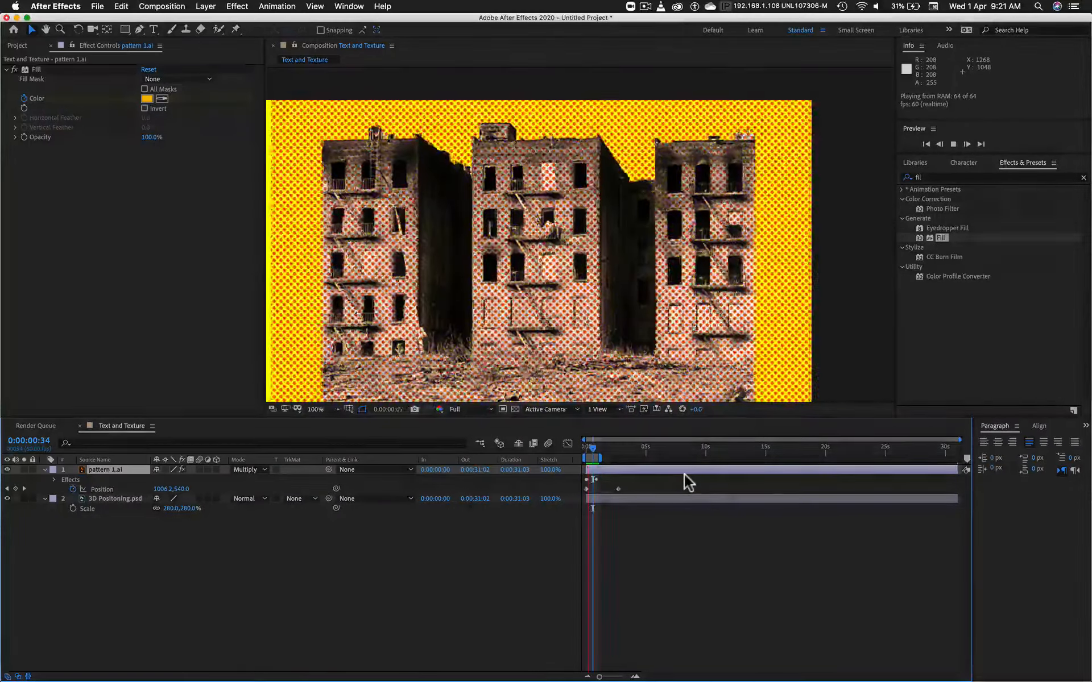
Step: Return to the start of the timeline, duplicate the 3D Positoning.psd layer and place the copy above pattern 1.ai
key(space)
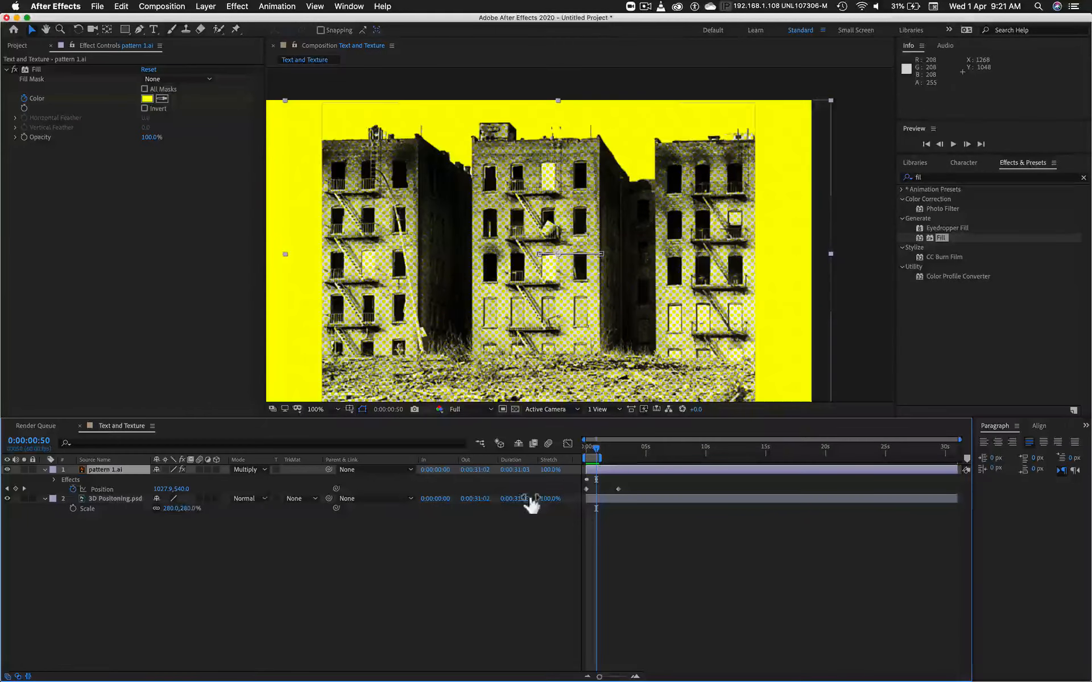
mouse_move(592, 449)
mouse_down()
mouse_move(577, 455)
mouse_move(600, 458)
mouse_move(586, 454)
mouse_up()
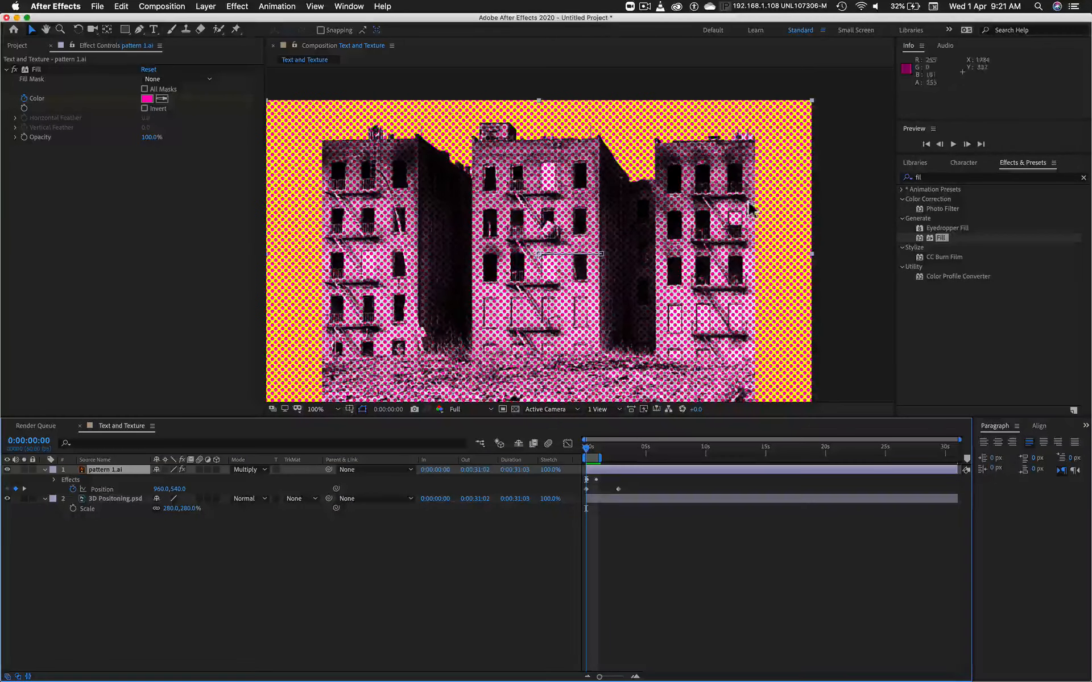
click(106, 499)
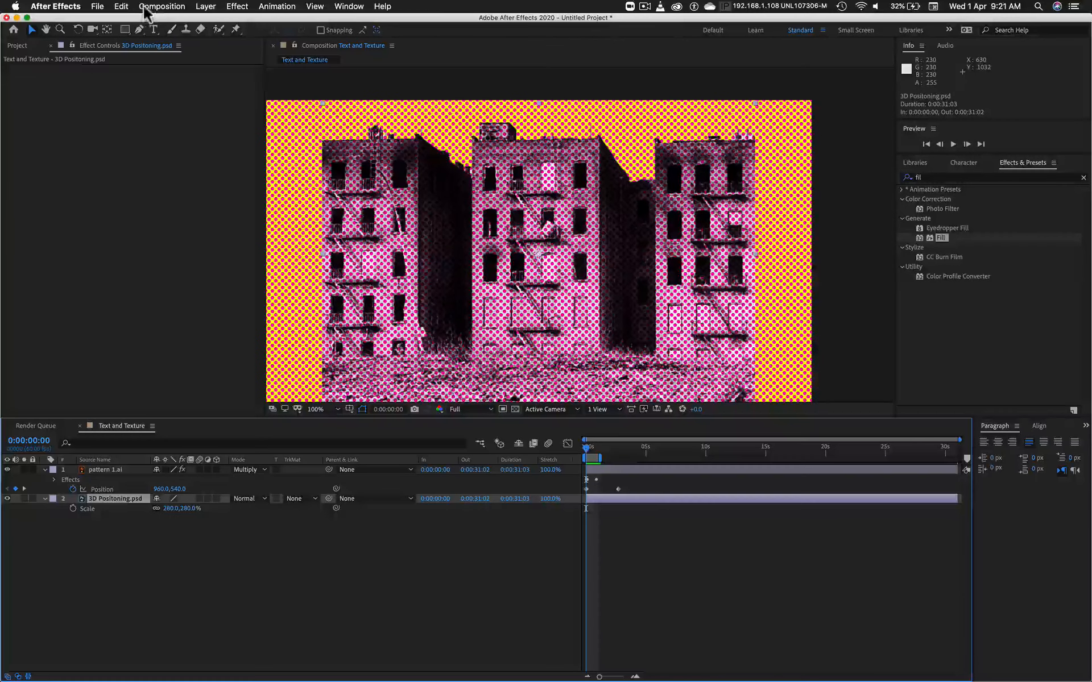
click(121, 6)
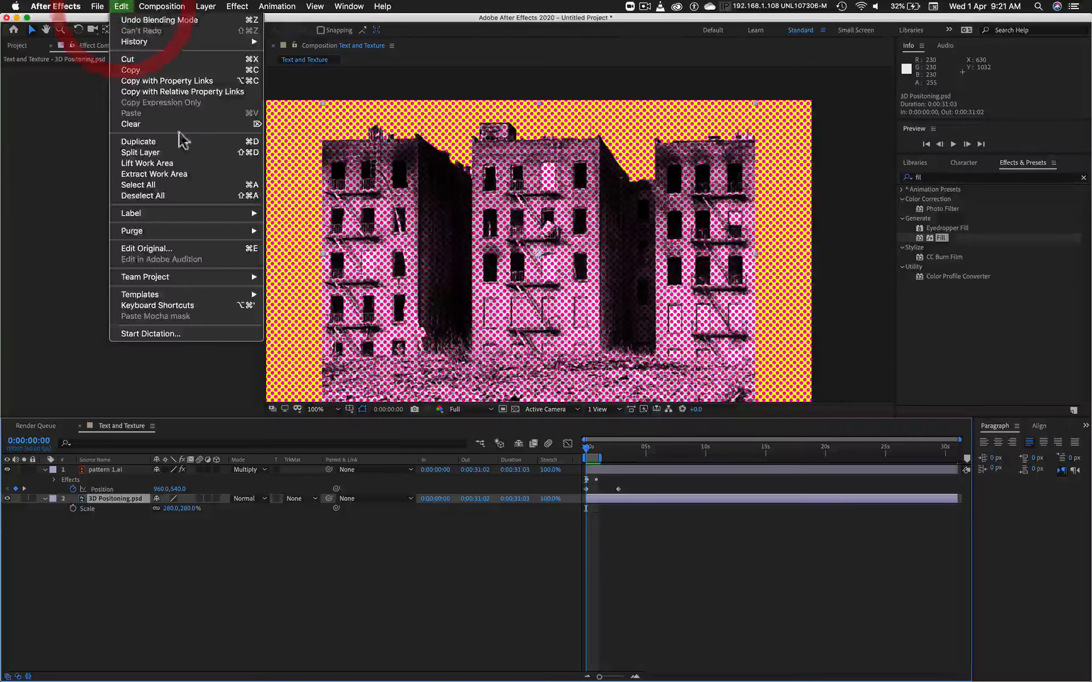
click(149, 141)
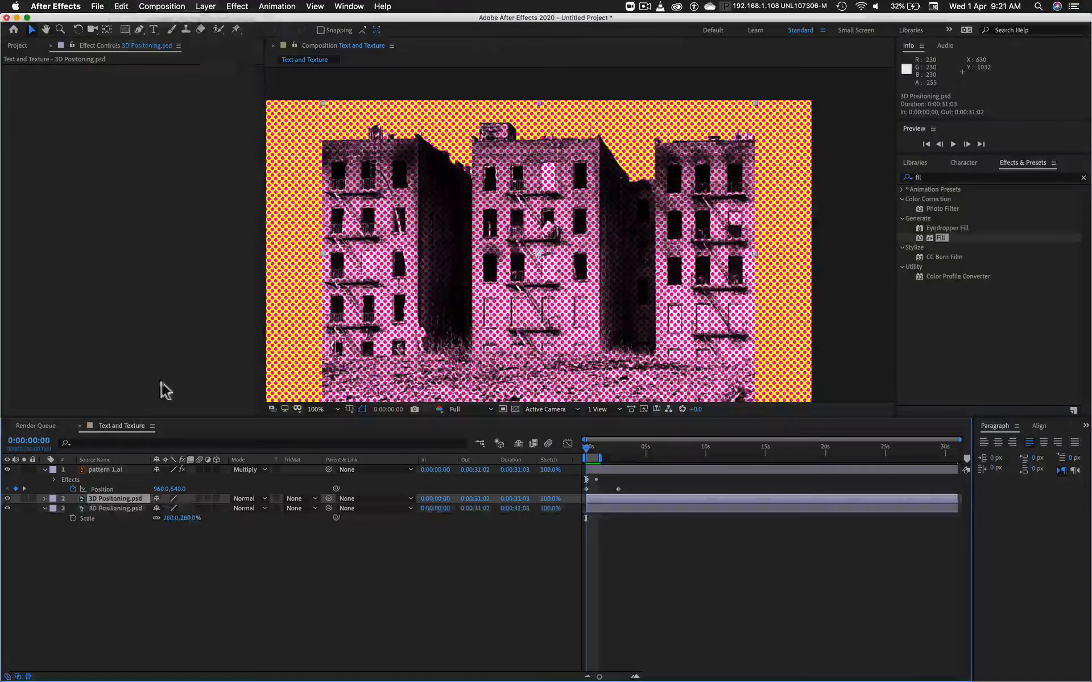
drag(108, 498, 158, 451)
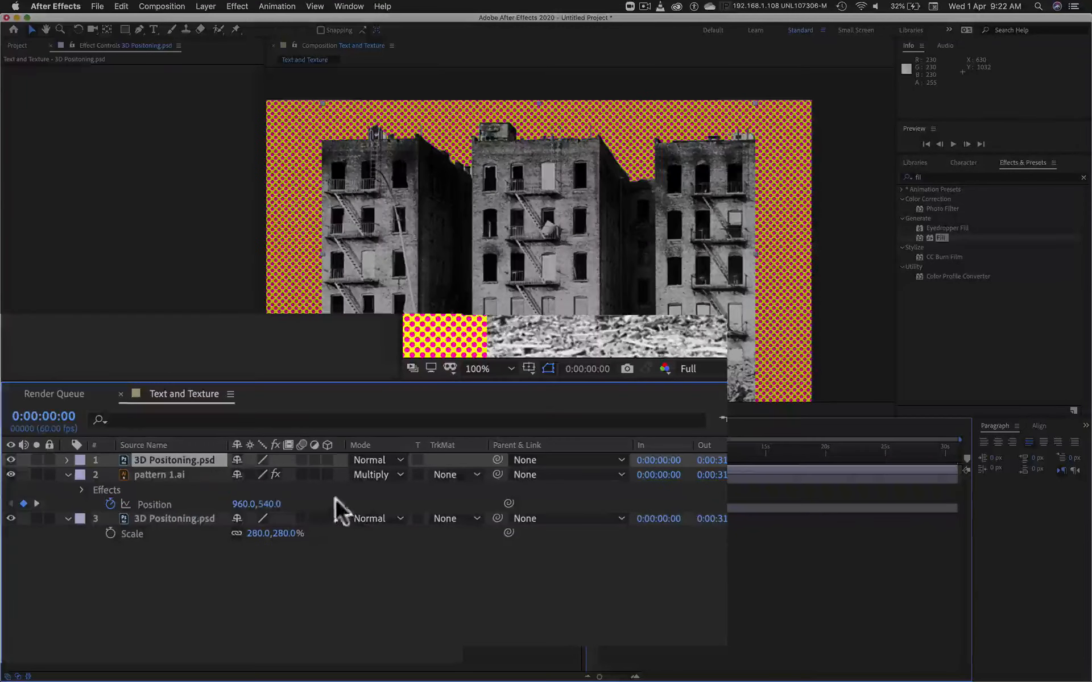
Step: Apply Alpha Matte "3D Positoning.psd" to the pattern 1.ai layer and preview the animation
click(155, 456)
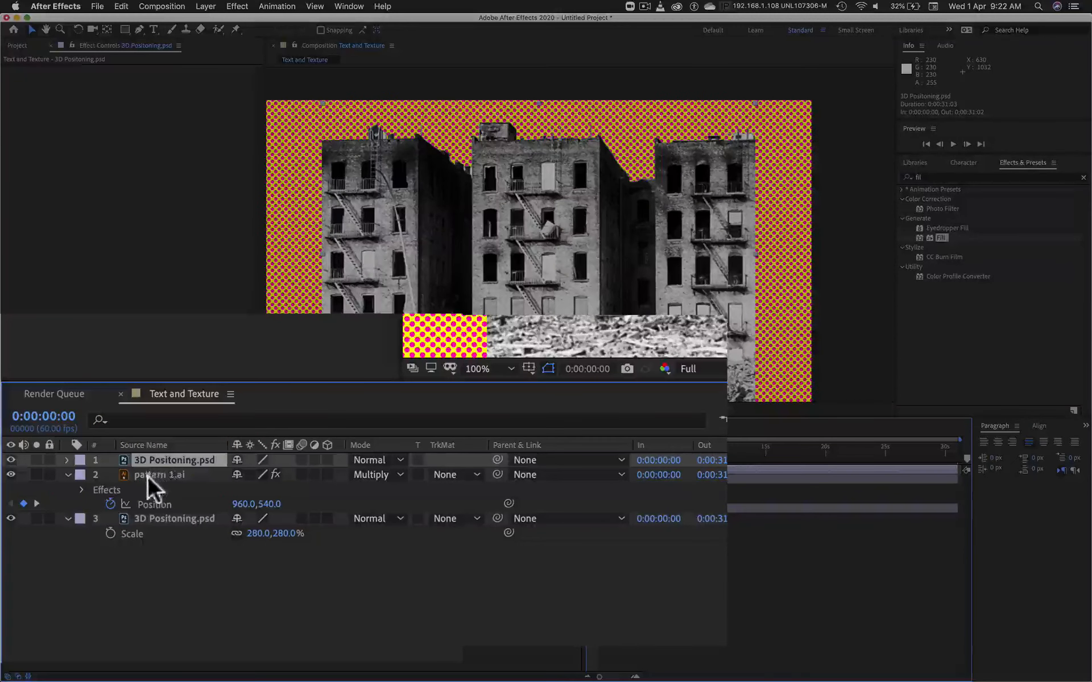
click(149, 474)
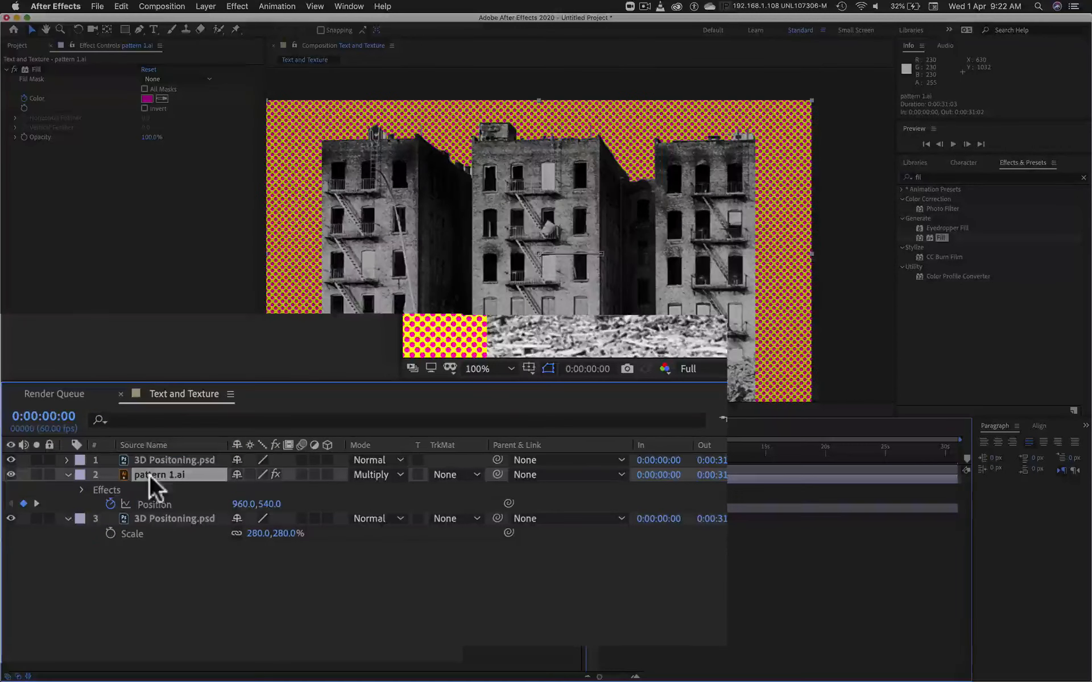
click(165, 457)
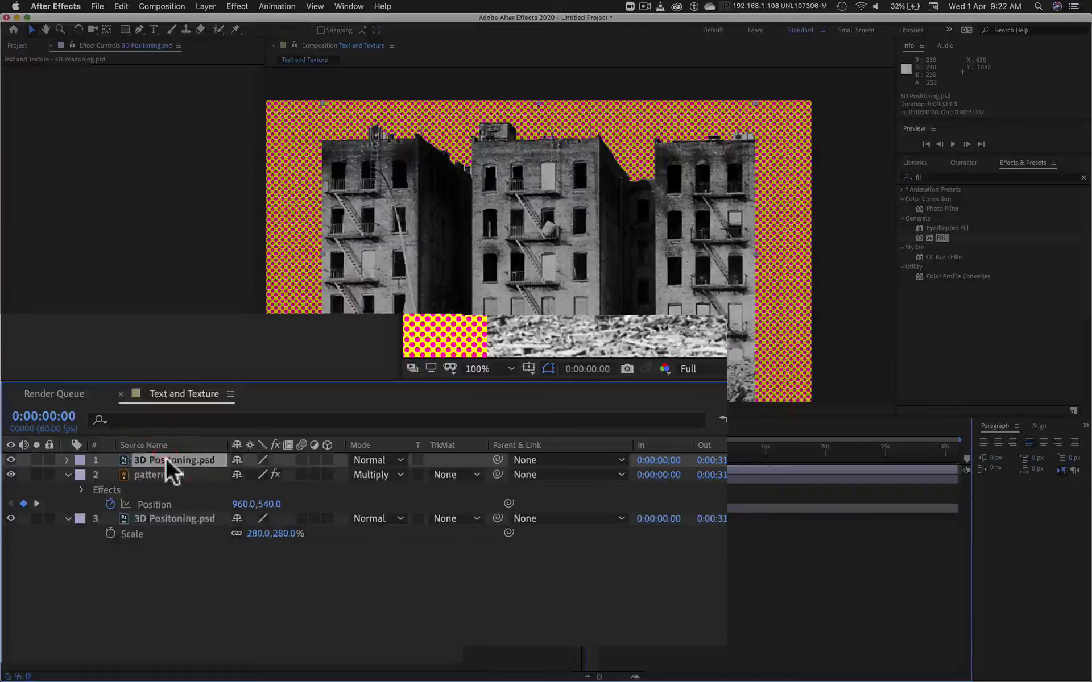
click(472, 474)
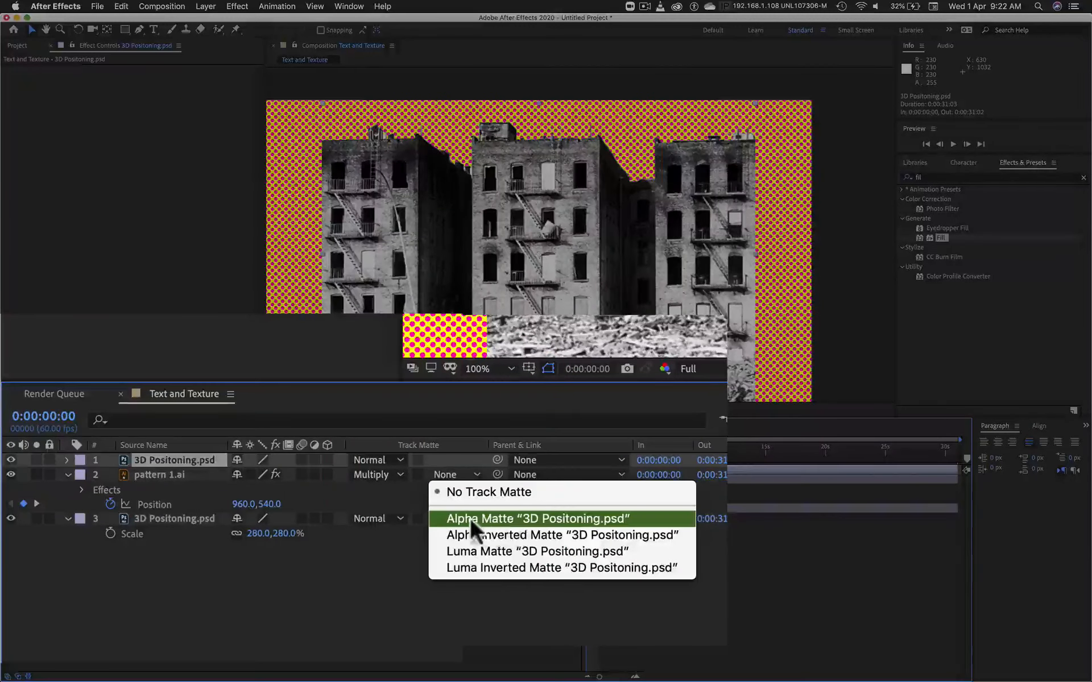
click(595, 515)
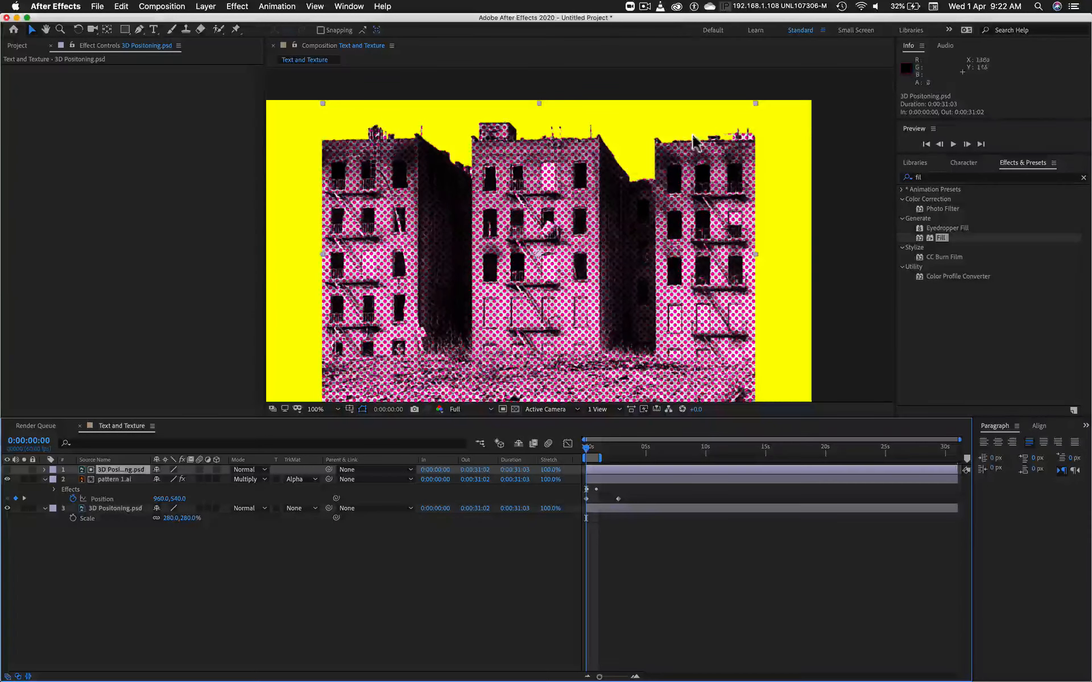
key(space)
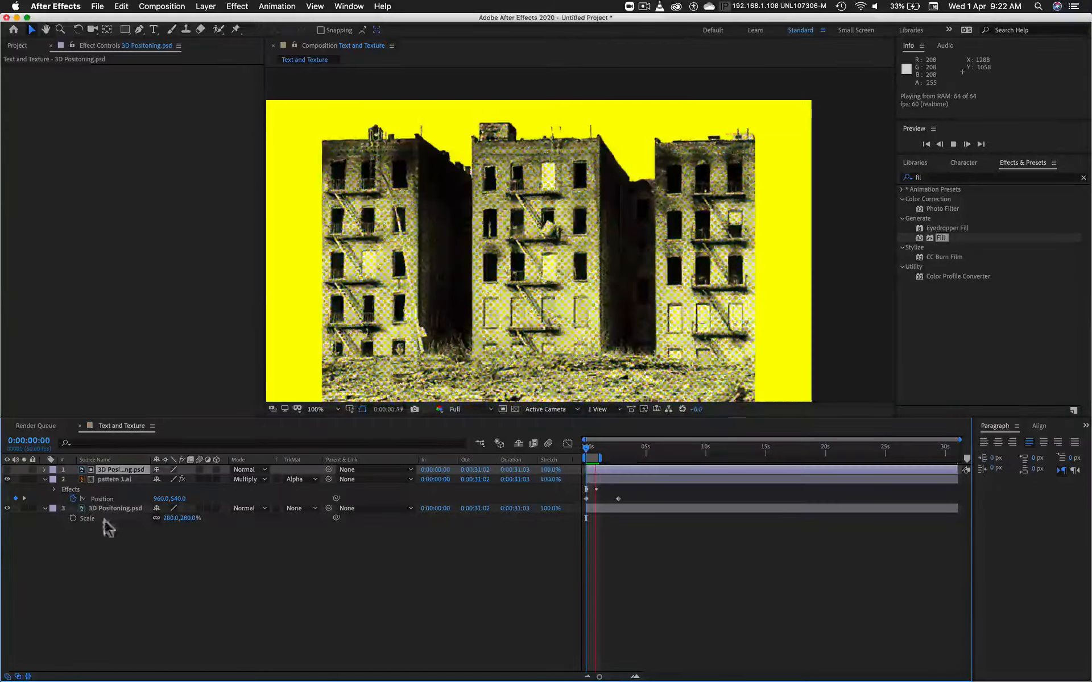
Step: Try the Lighten blending mode on the pattern 1.ai layer during the preview, and settle on Difference
click(249, 480)
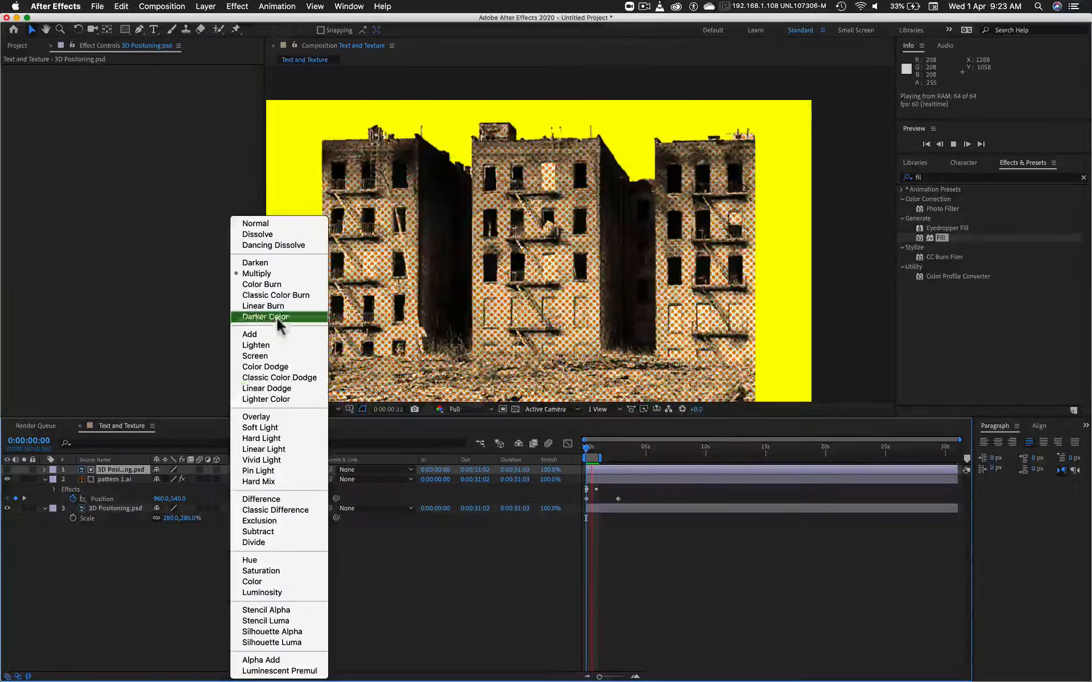
click(264, 345)
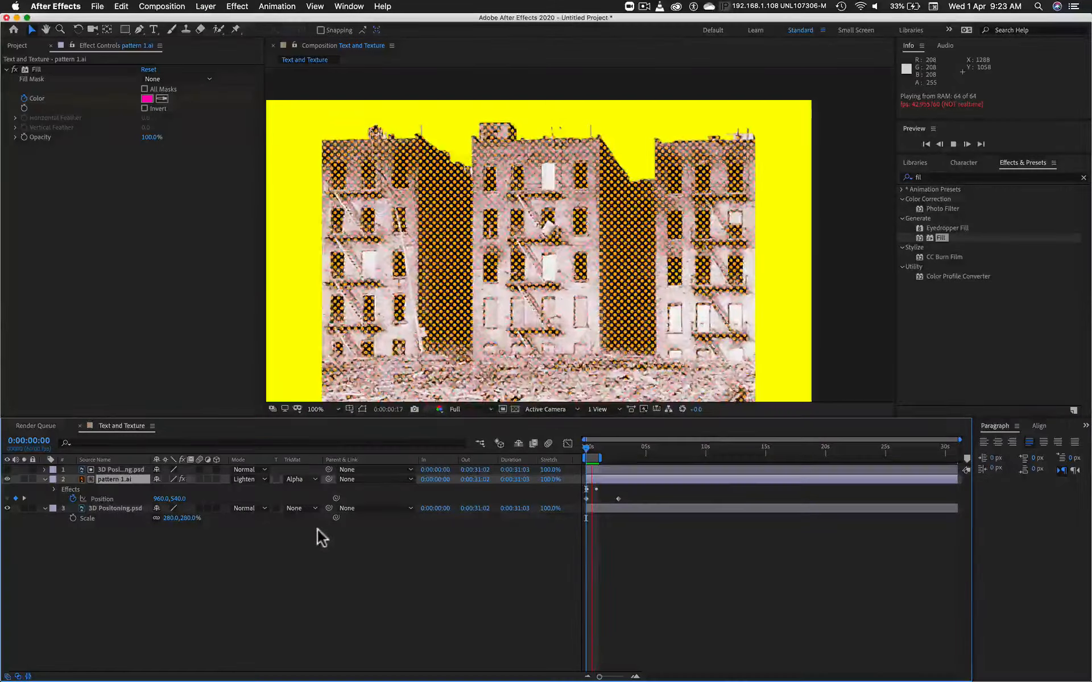
click(248, 479)
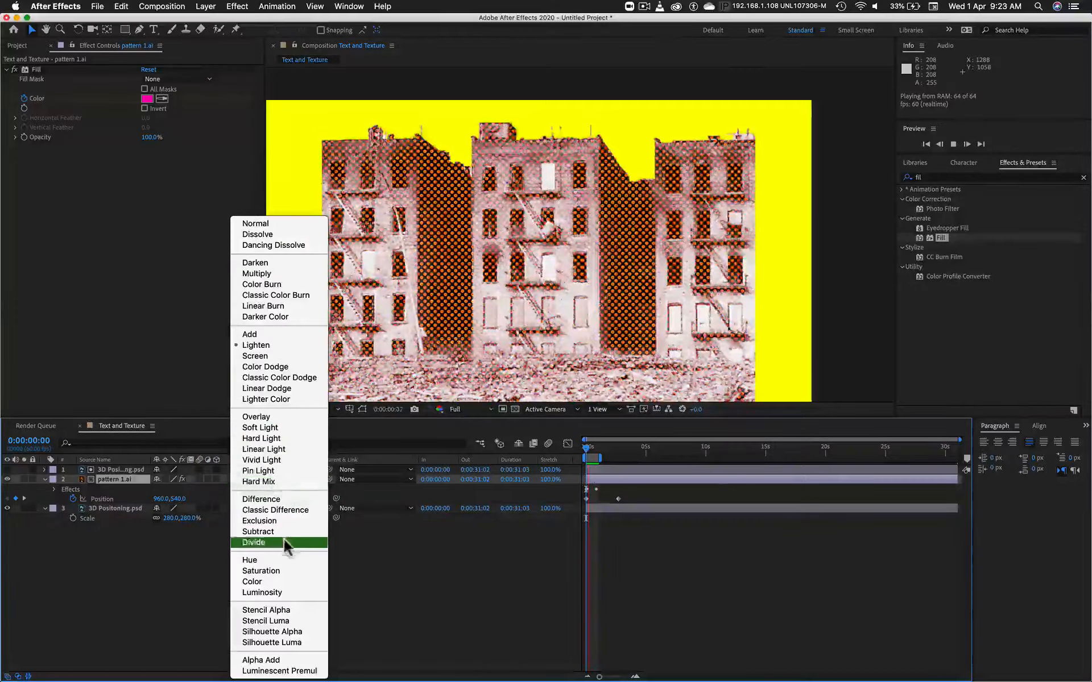
click(282, 499)
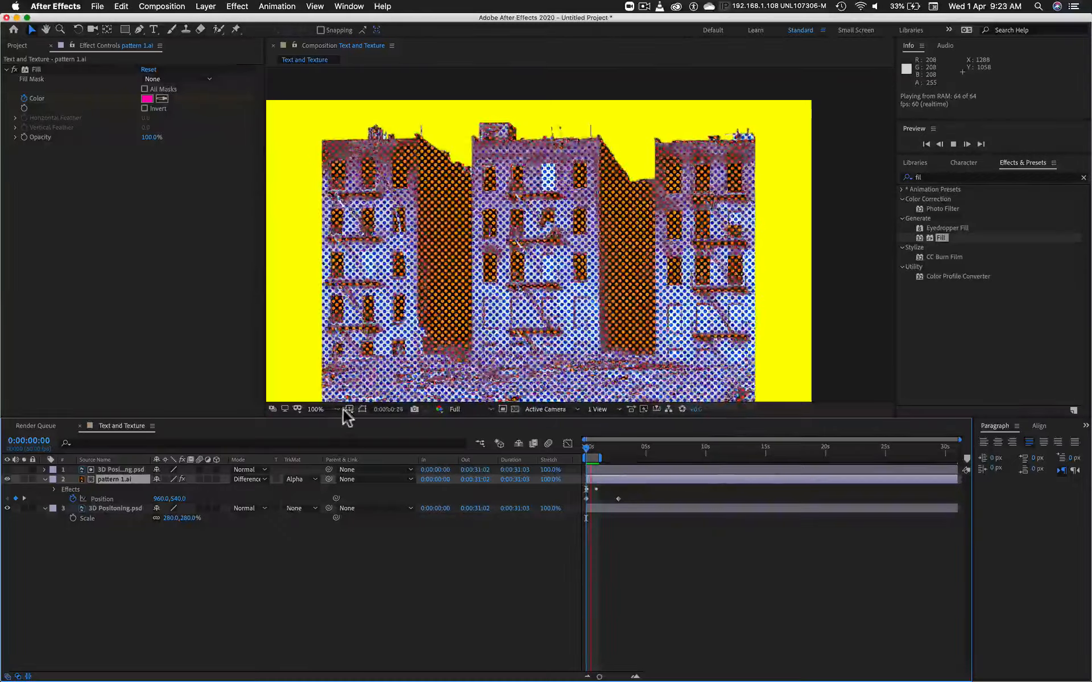
key(space)
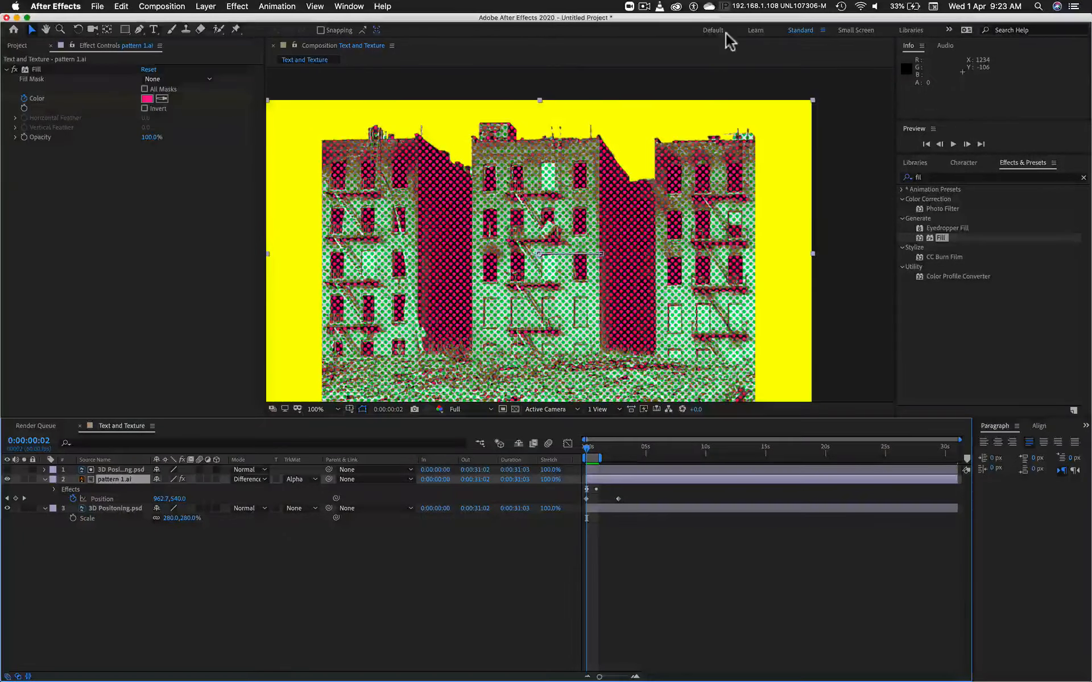
click(644, 7)
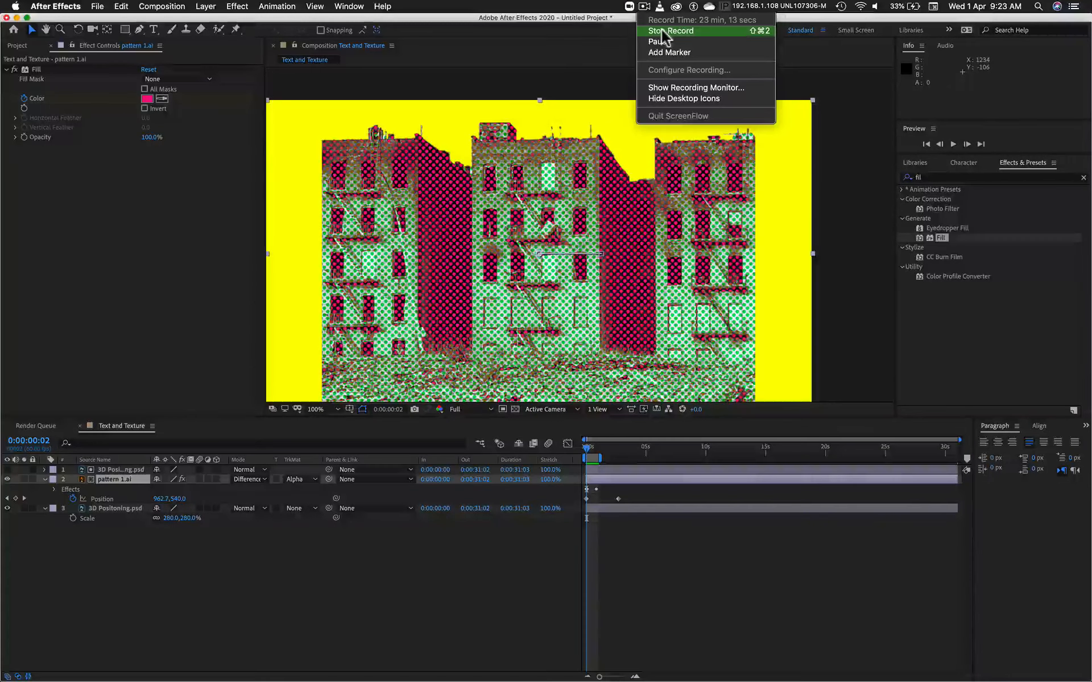